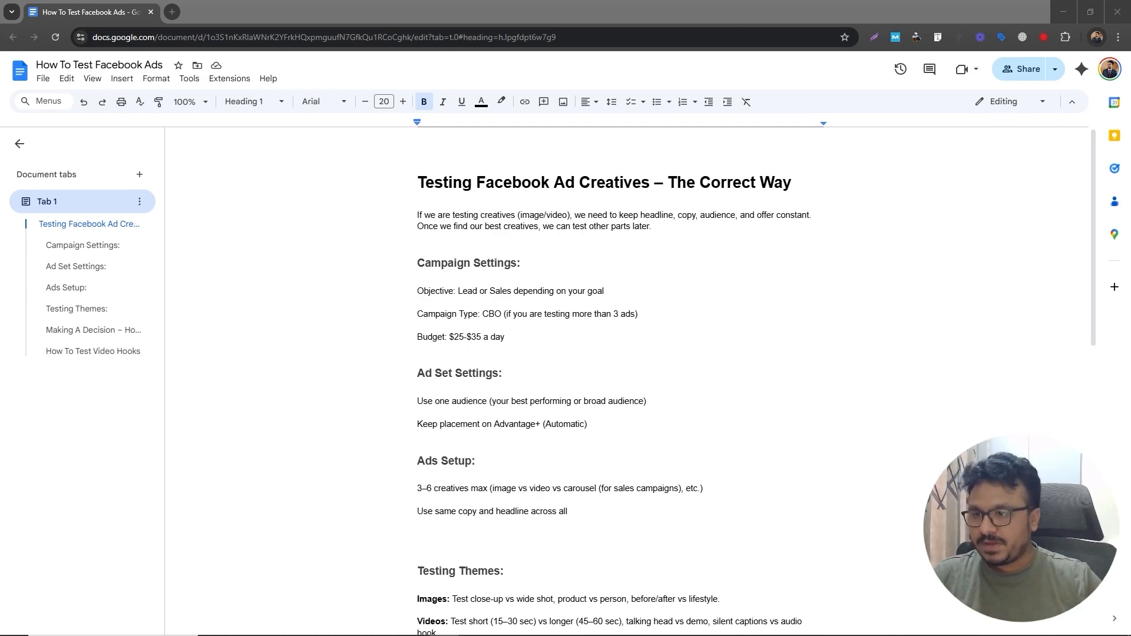
- Read through the ad creative testing notes document from top to bottom
scroll(652, 419, "down", 15)
scroll(652, 419, "up", 15)
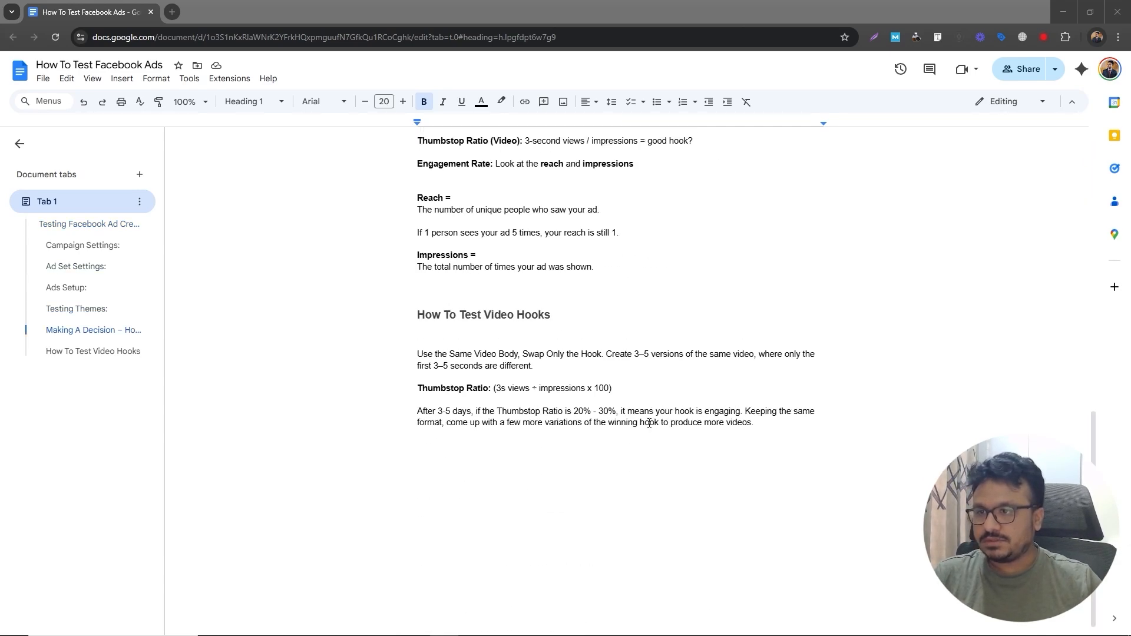
scroll(648, 430, "down", 12)
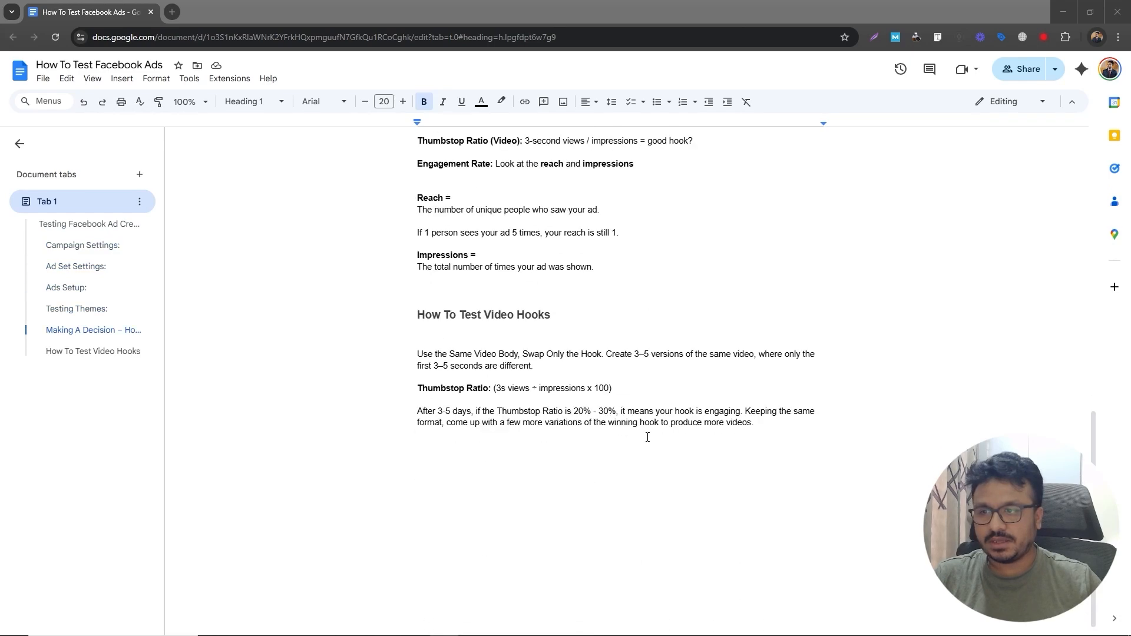
scroll(646, 436, "up", 7)
scroll(646, 436, "up", 5)
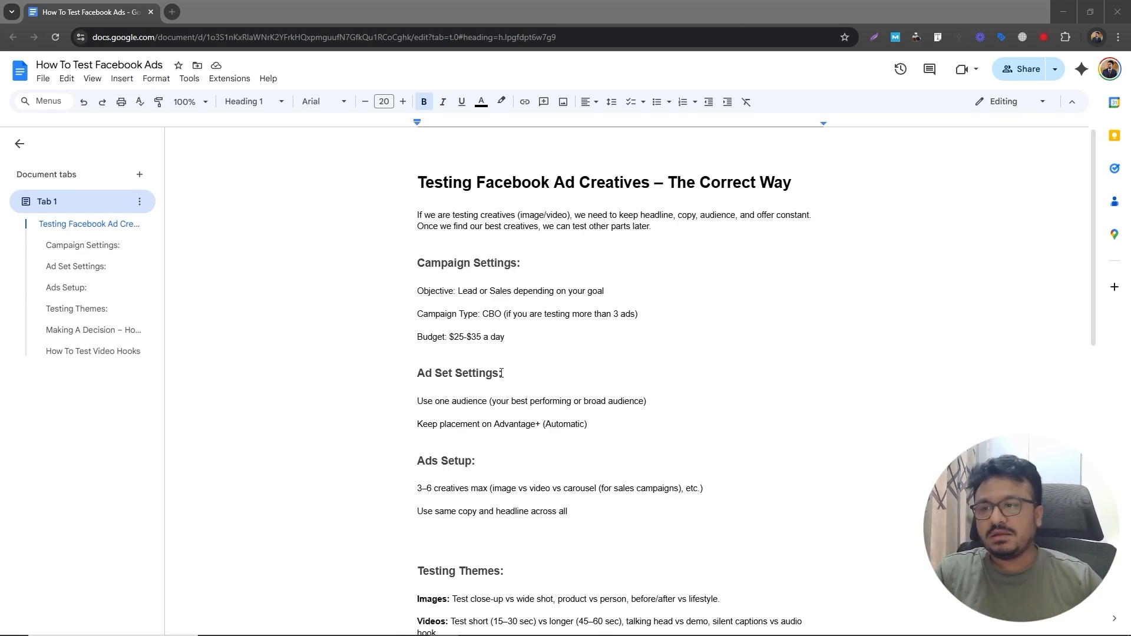
scroll(502, 373, "down", 5)
scroll(509, 413, "up", 5)
scroll(514, 426, "down", 5)
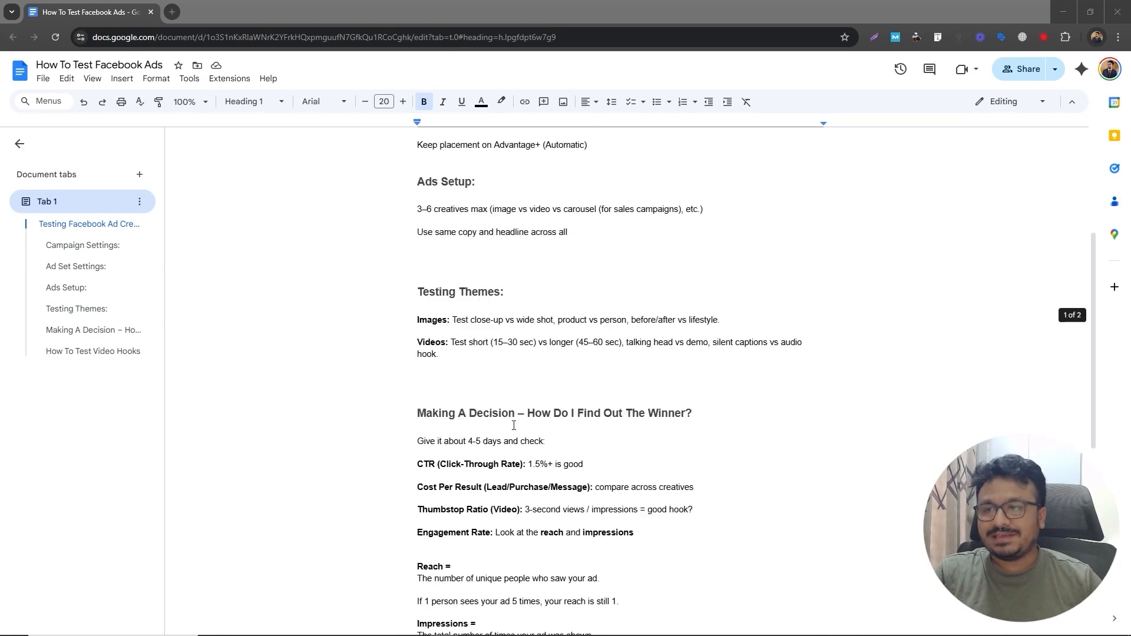
scroll(514, 426, "down", 5)
scroll(502, 426, "up", 5)
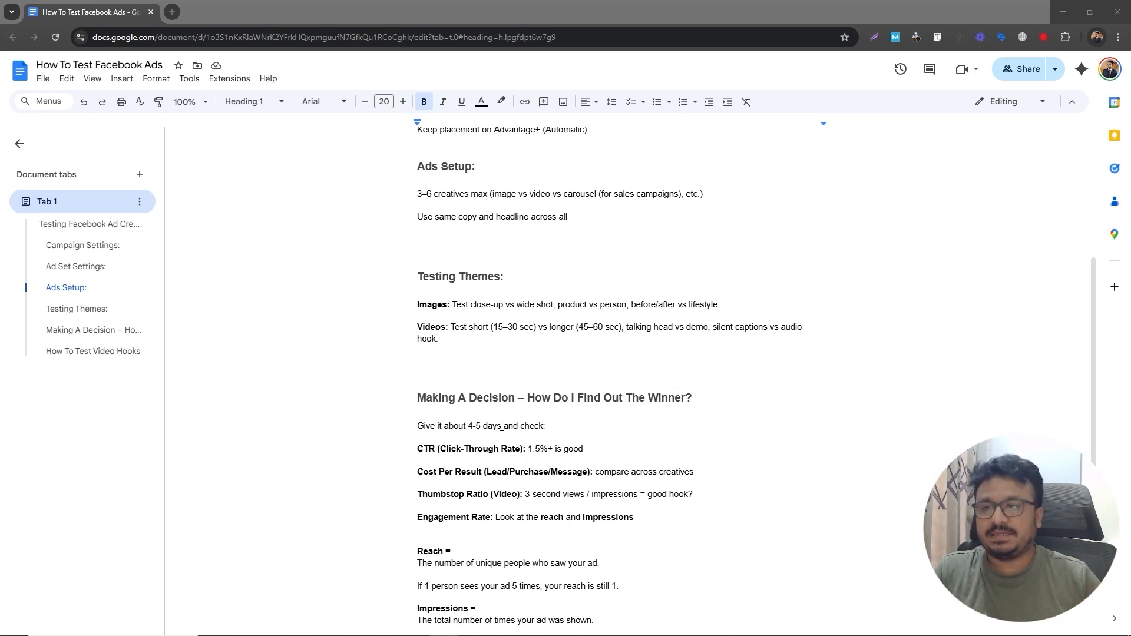
scroll(502, 426, "up", 5)
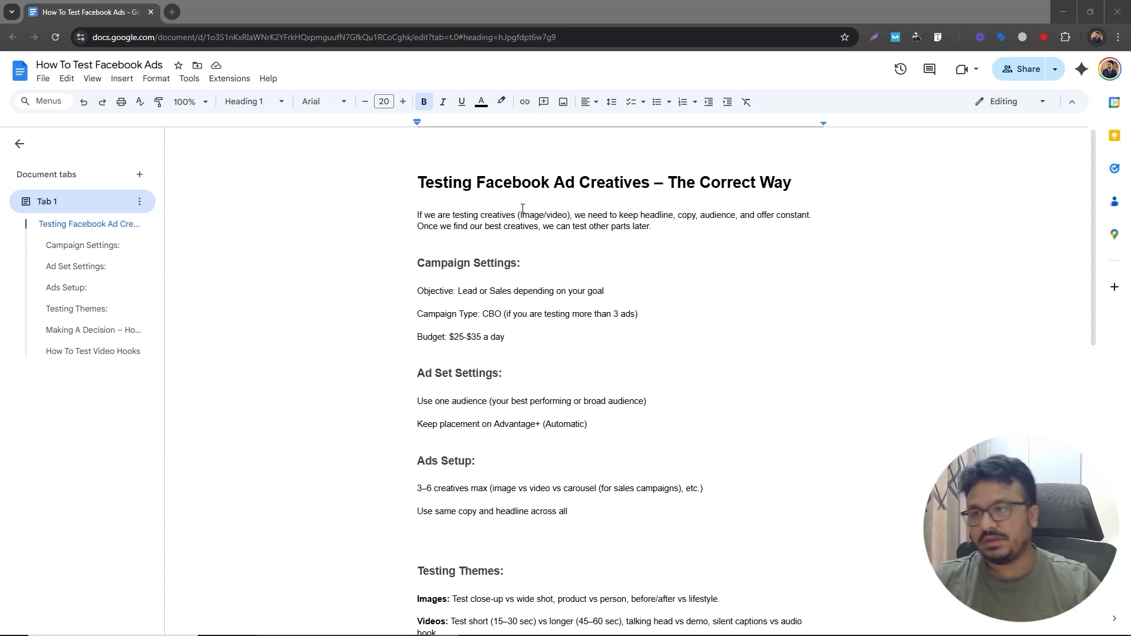
- Highlight the campaign settings notes, including the objective, CBO campaign type and budget line, while reviewing them
left_click_drag(575, 217, 479, 224)
left_click(478, 225)
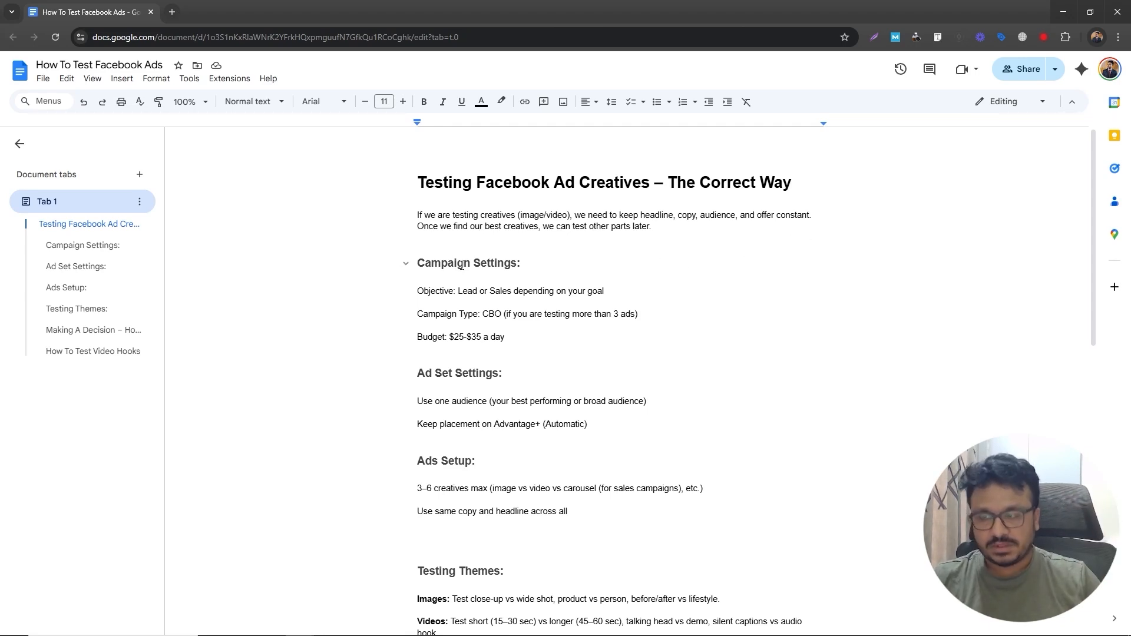
double_click(425, 263)
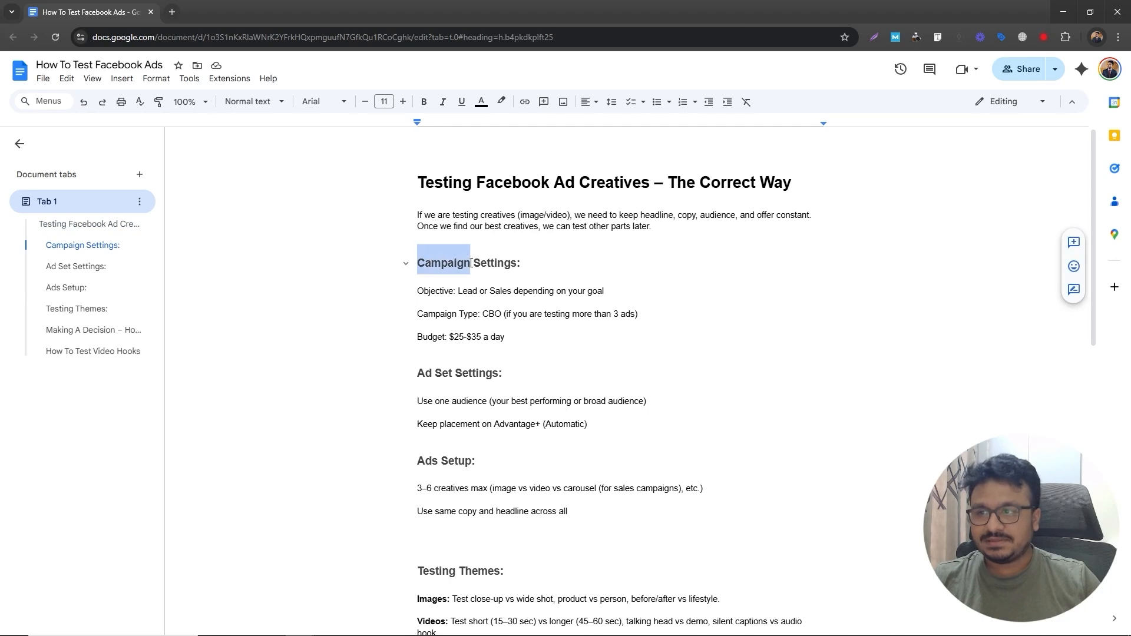
key("Down")
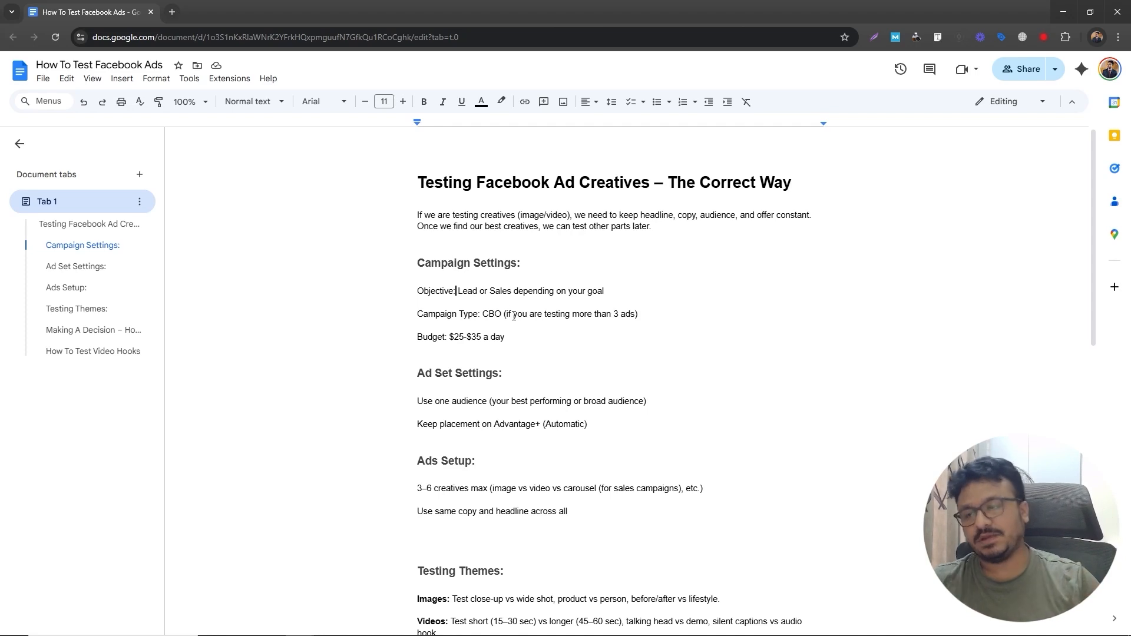
left_click_drag(483, 313, 503, 314)
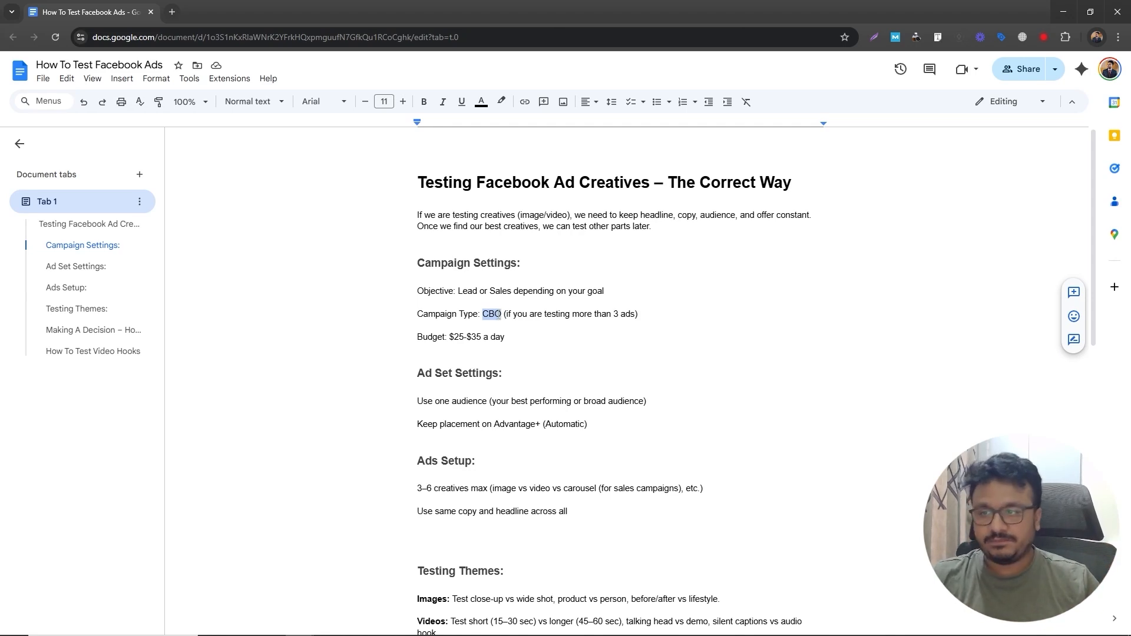
left_click(498, 314)
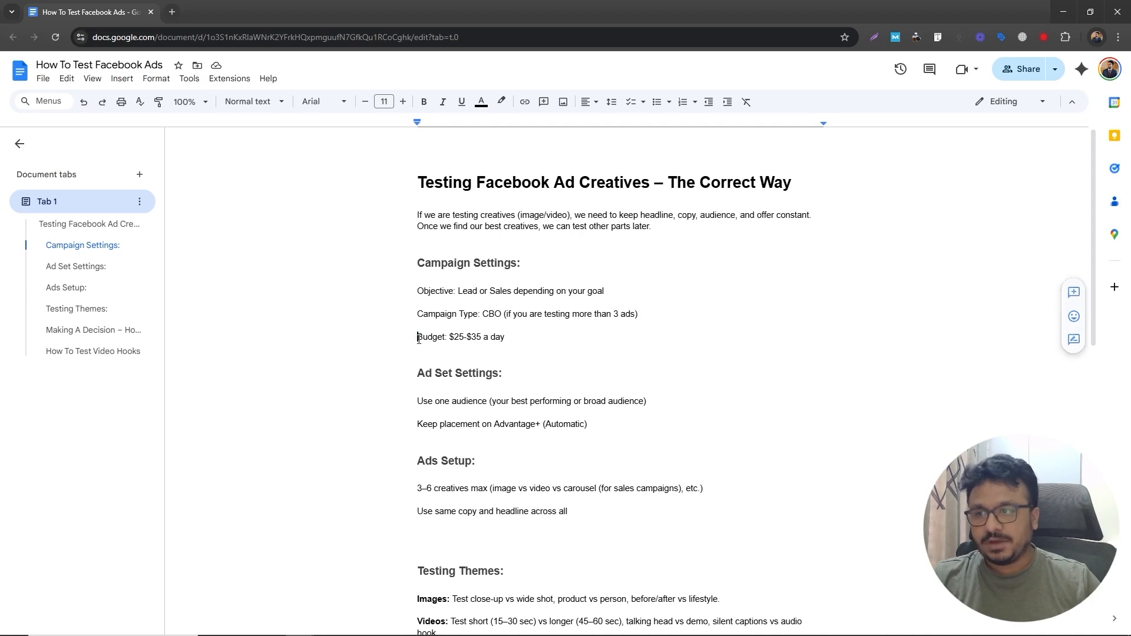
left_click_drag(417, 337, 507, 338)
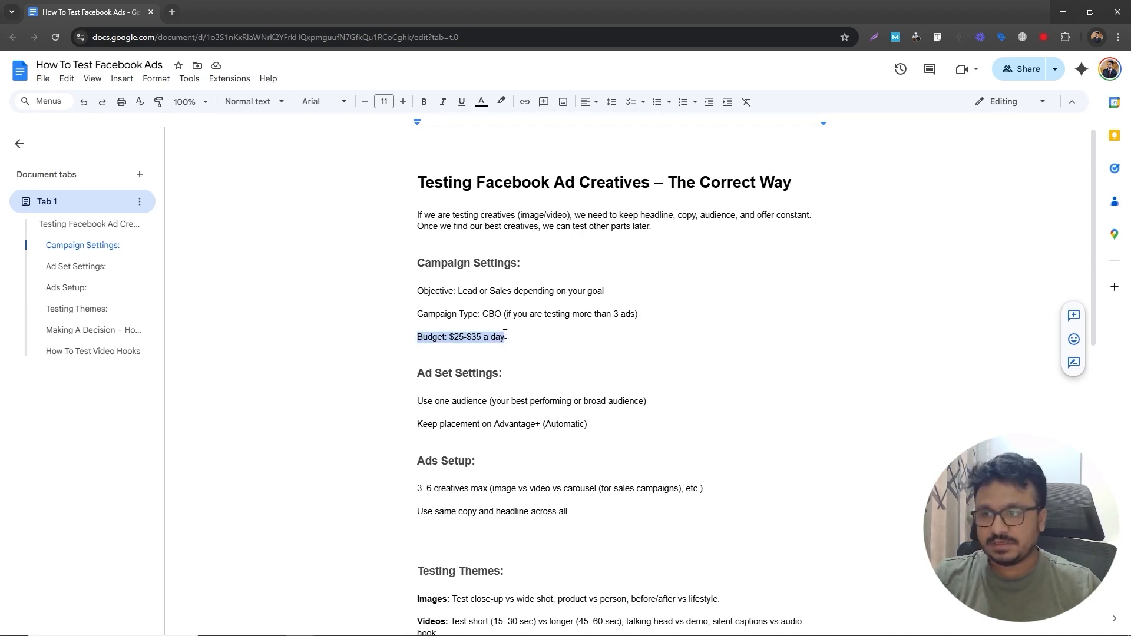
left_click(505, 335)
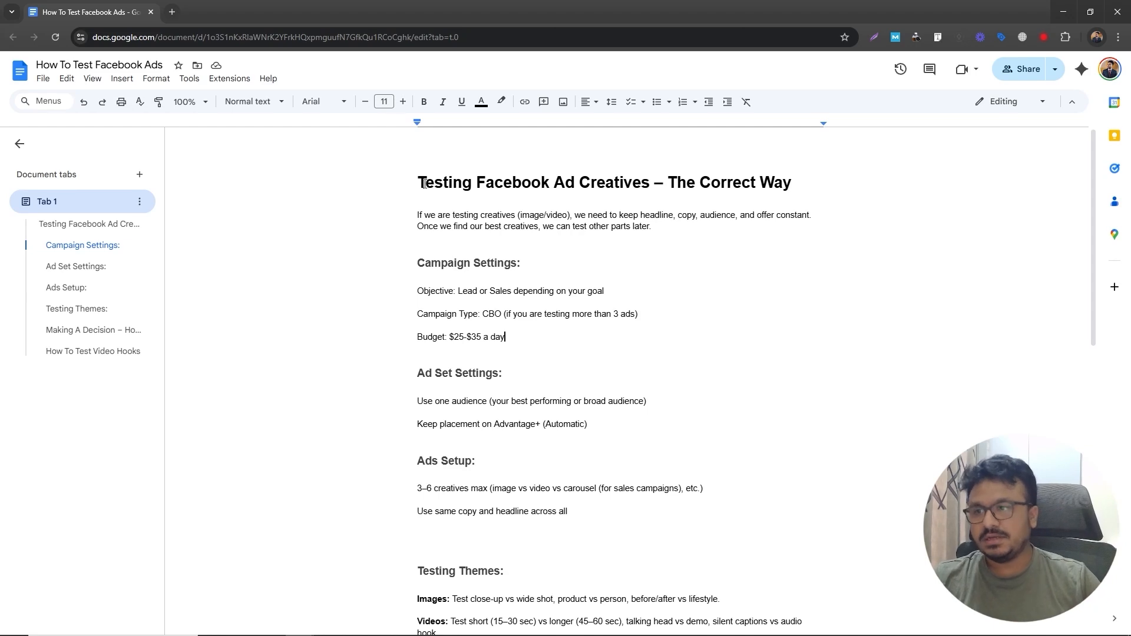
left_click_drag(526, 337, 407, 259)
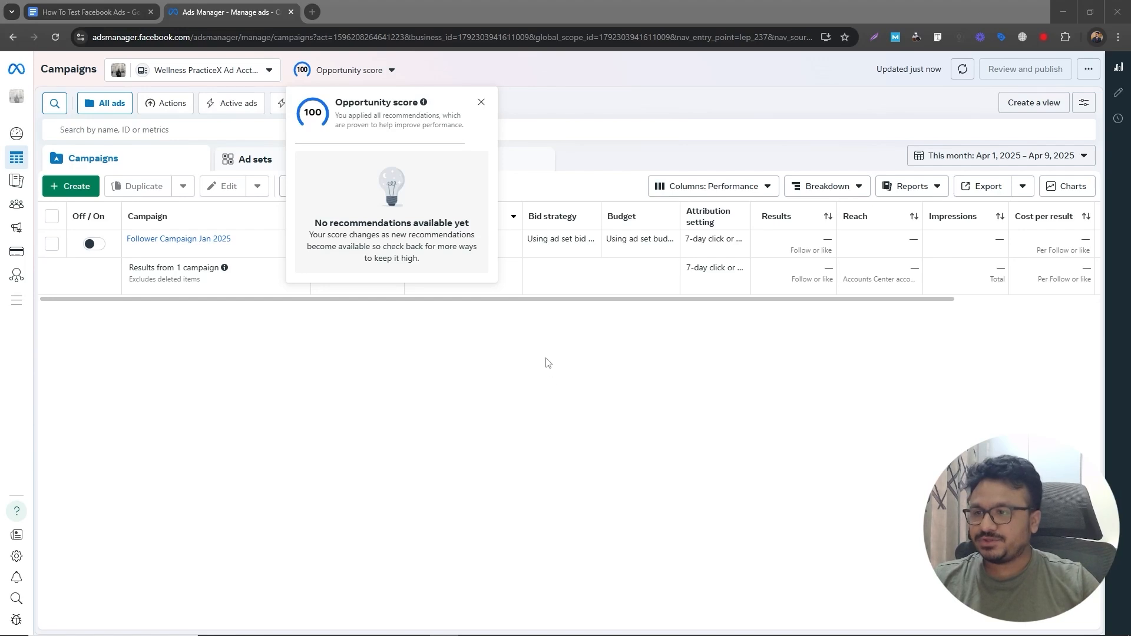
- Compare the Campaign Settings section of the notes with the campaigns list in Ads Manager
left_click(509, 303)
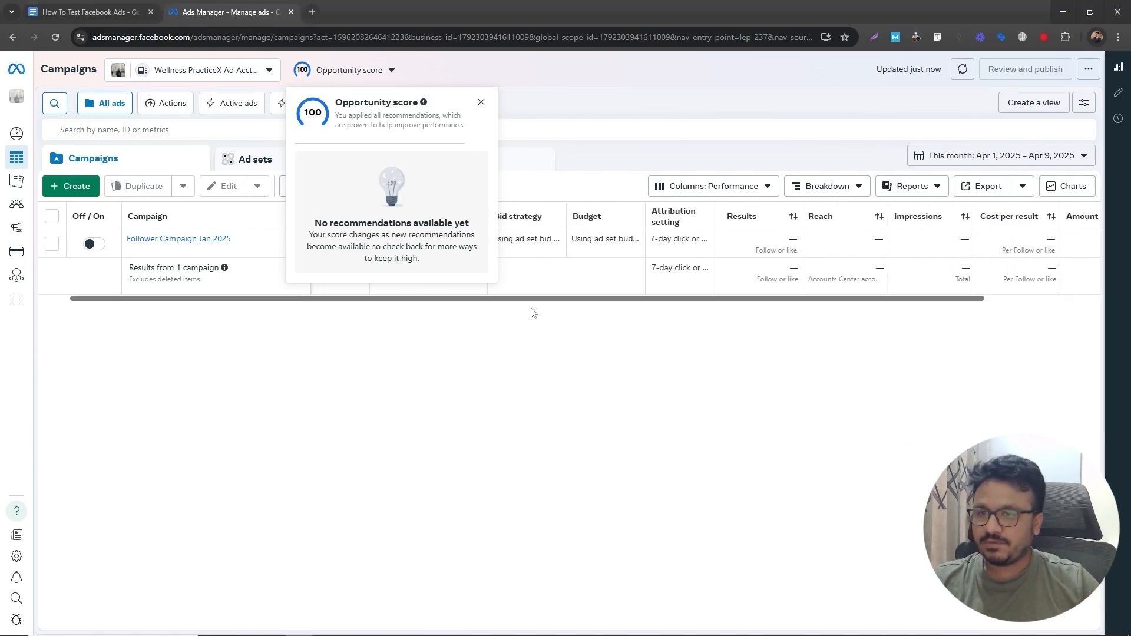
left_click(477, 336)
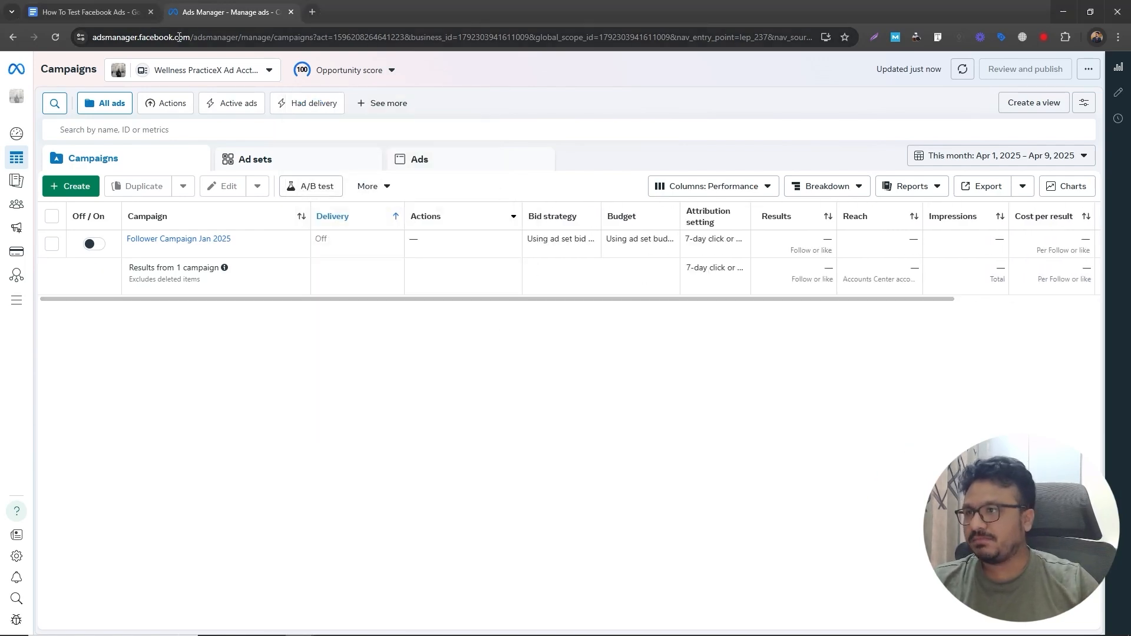
left_click(118, 14)
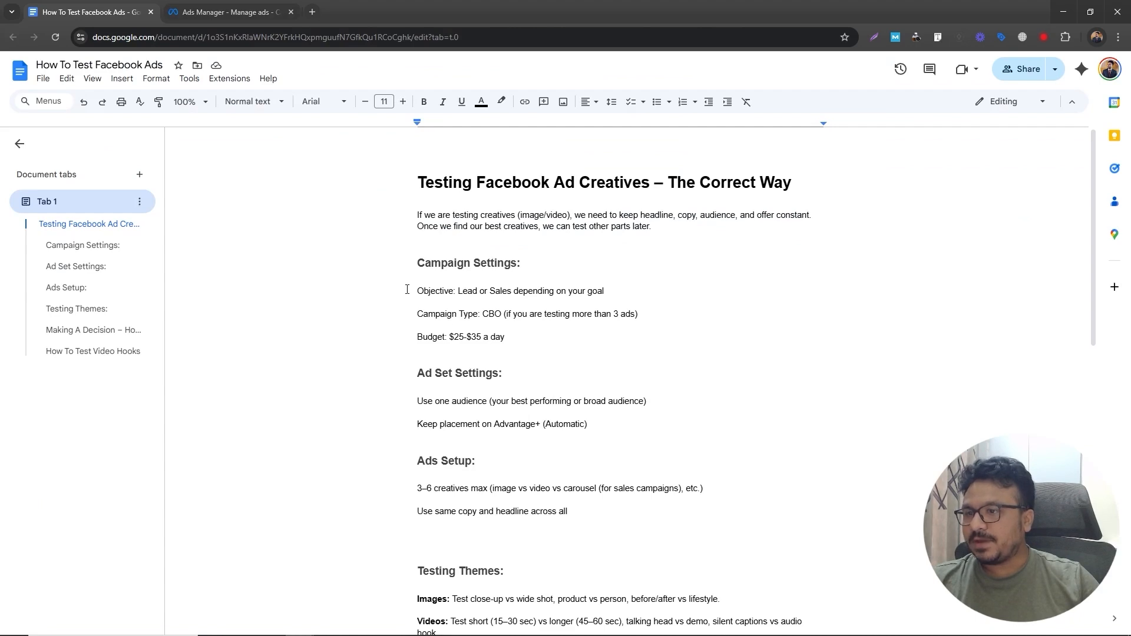
left_click_drag(415, 259, 510, 338)
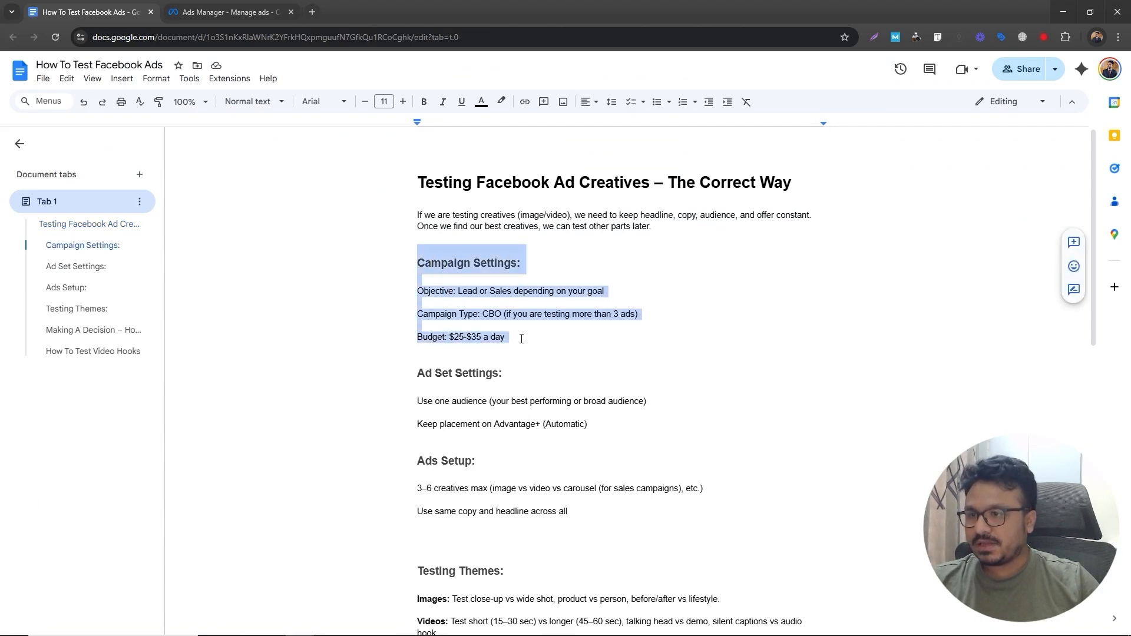
left_click(239, 11)
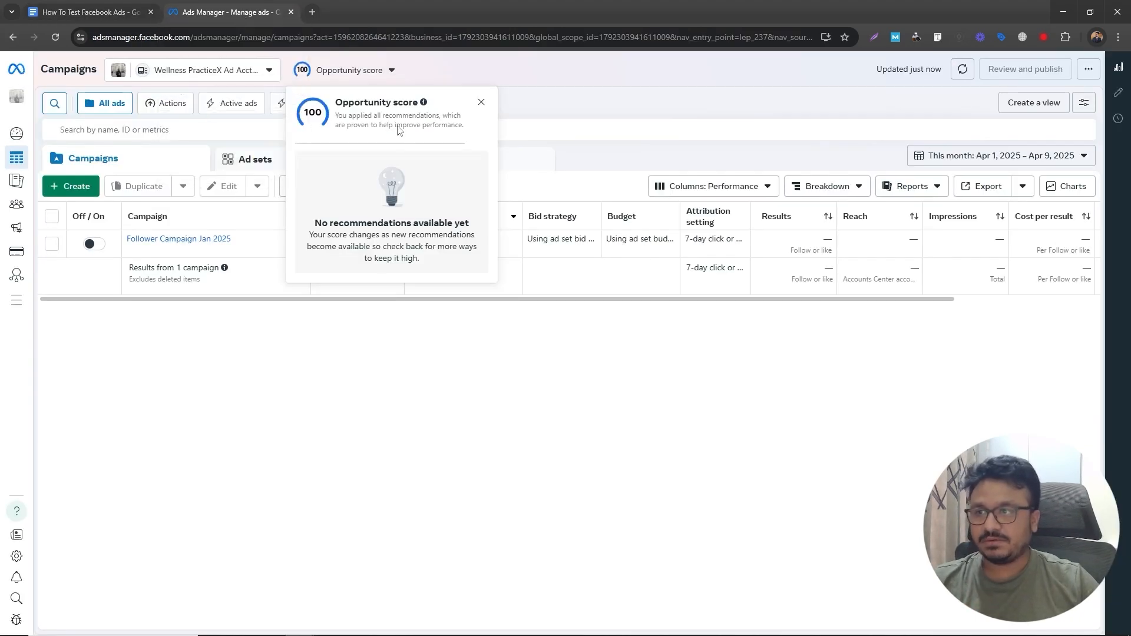
- Create a new campaign with the Leads objective
left_click(71, 186)
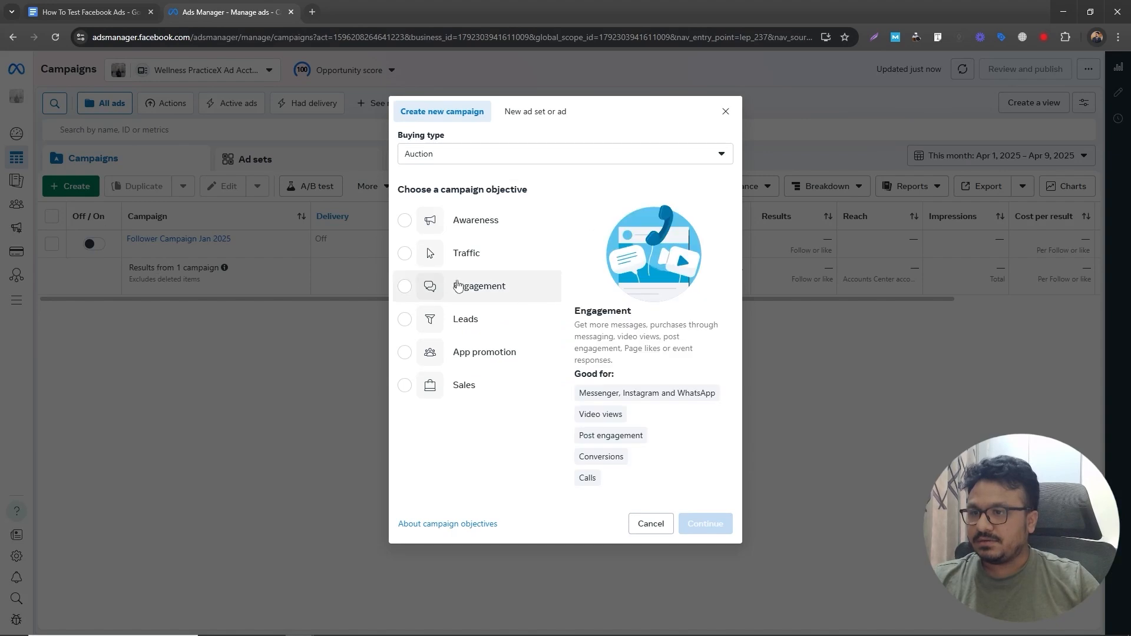
left_click(434, 317)
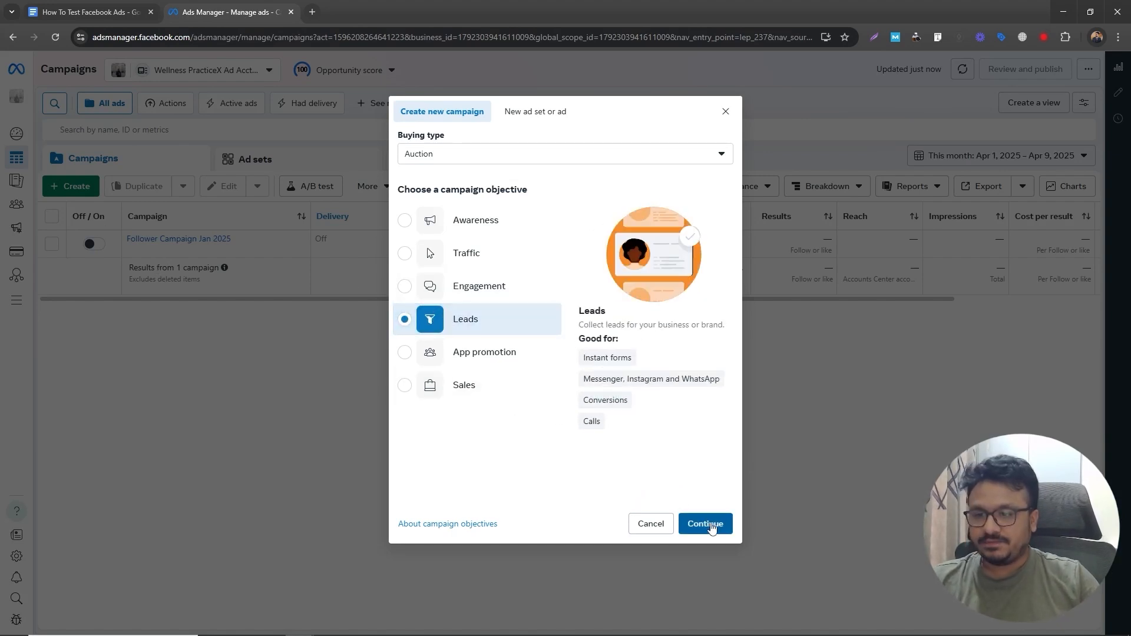
left_click(709, 523)
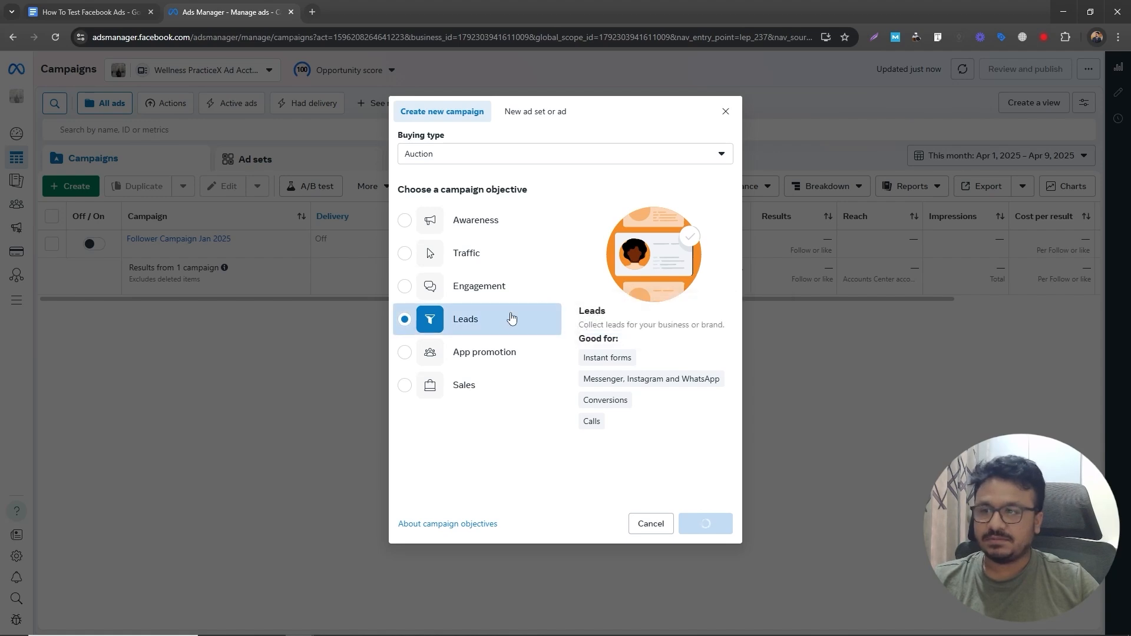
left_click(676, 165)
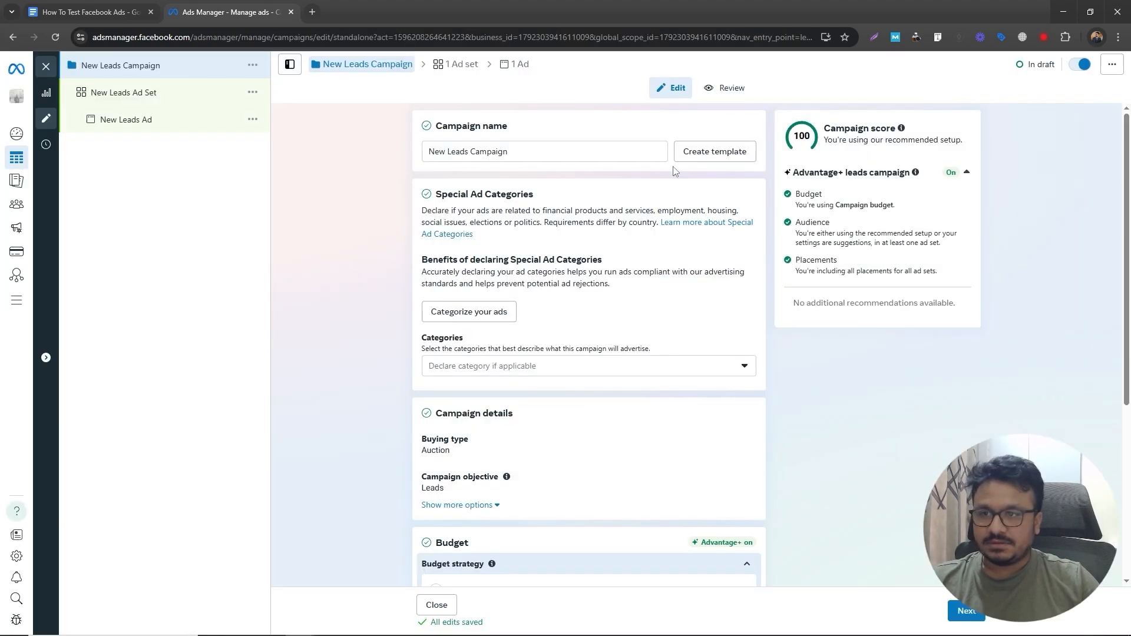
- Rename the campaign to T1 Leads Campaign || Apr 2025
left_click_drag(510, 152, 386, 144)
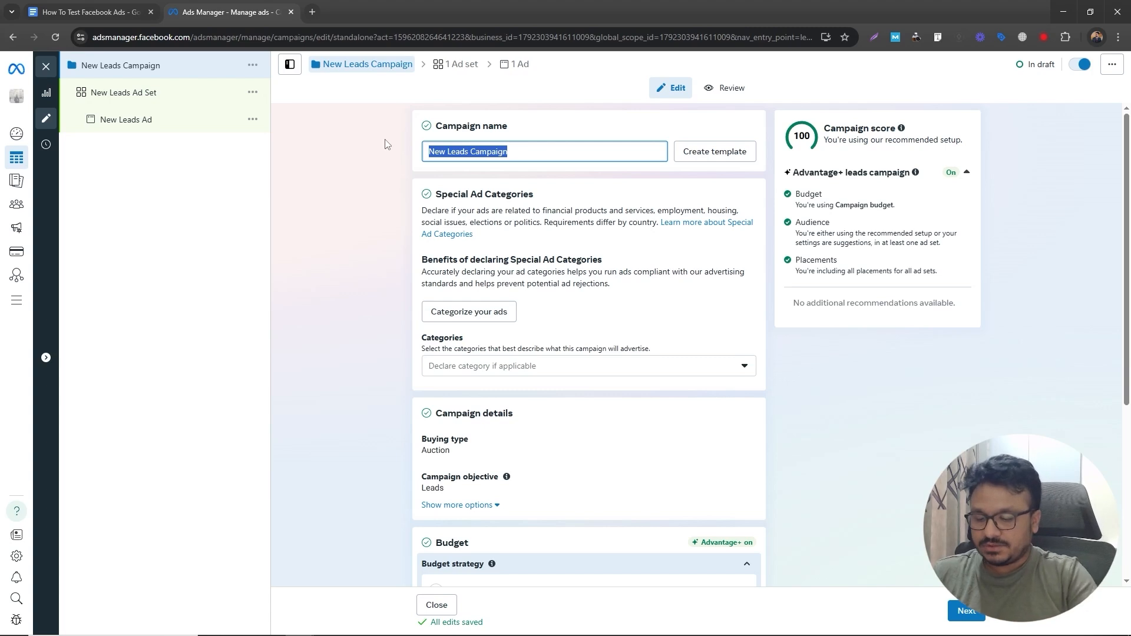
type("T1")
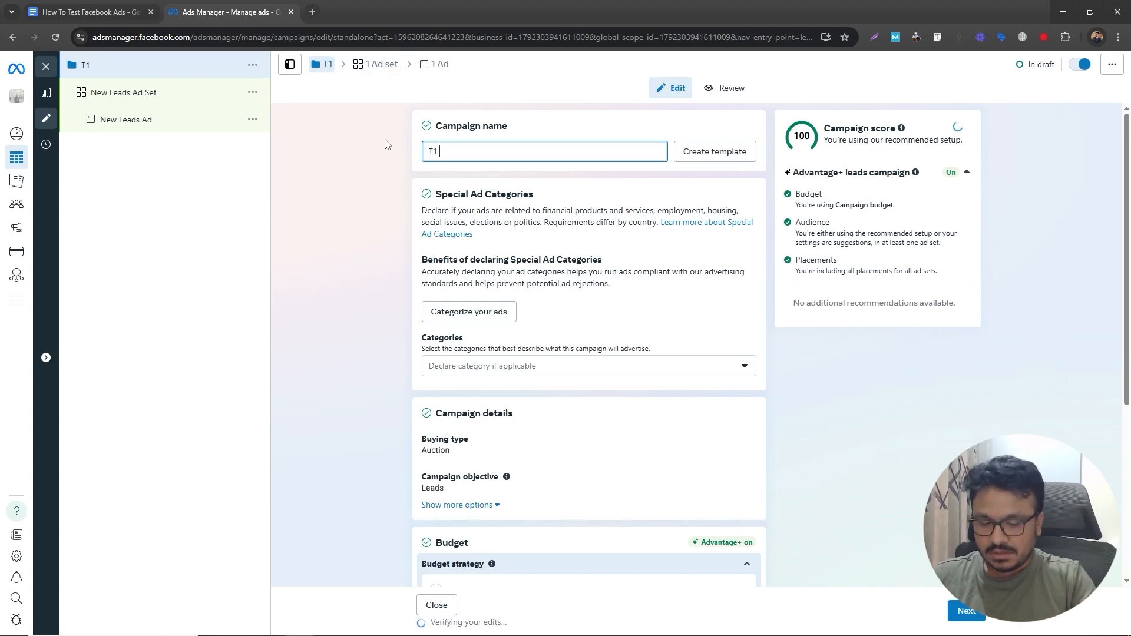
type(" Le")
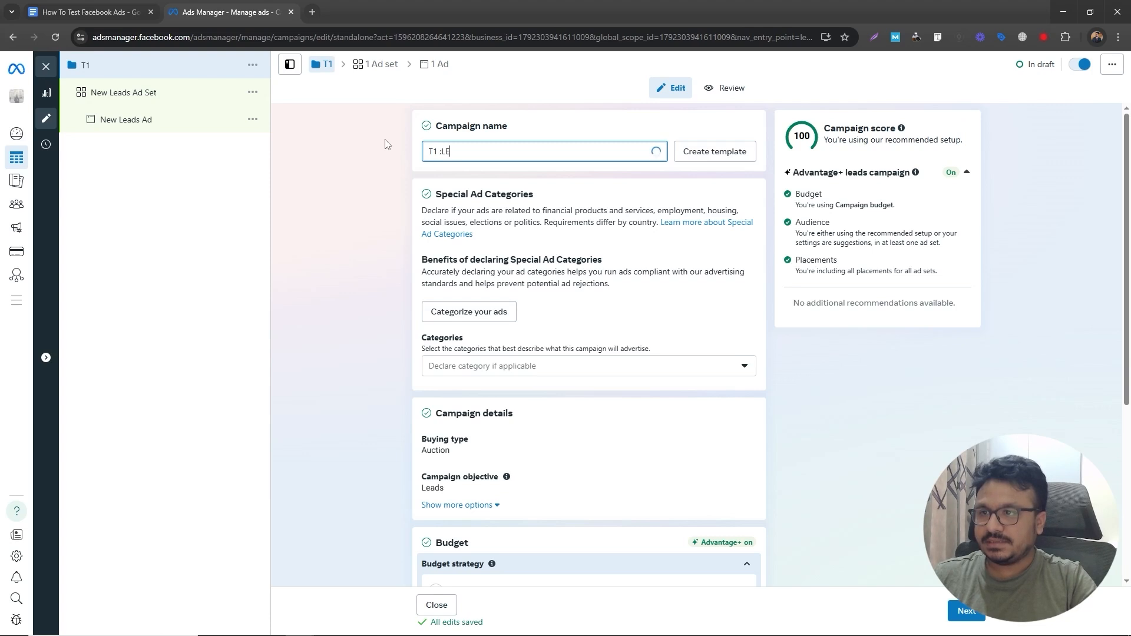
type("ads Campaign ||")
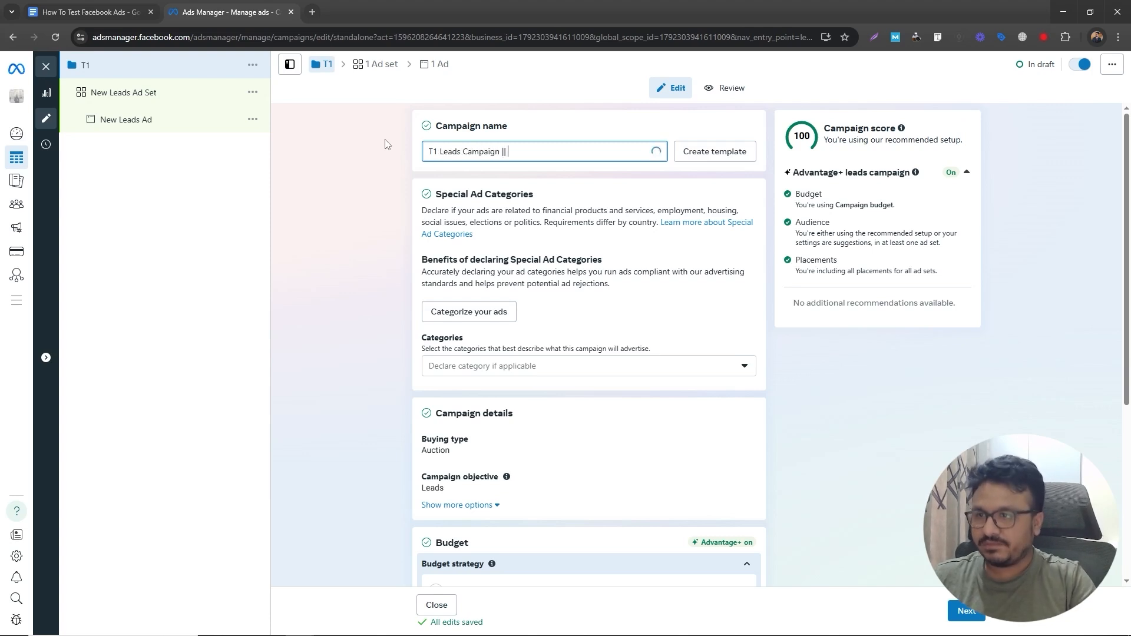
type(" A[")
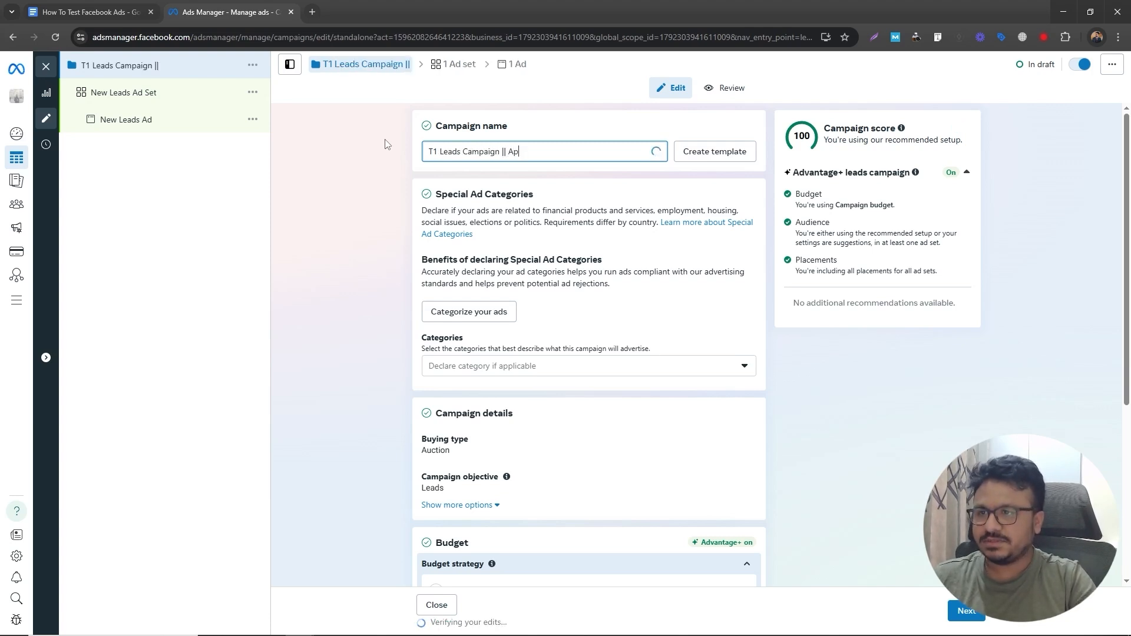
type("r 20254")
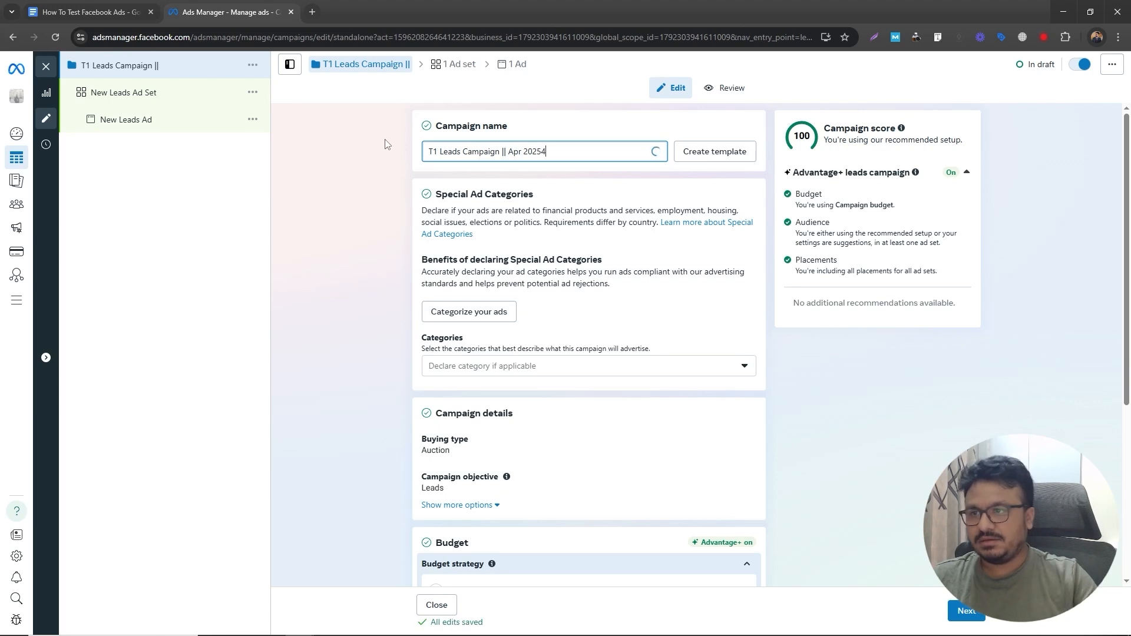
left_click(386, 144)
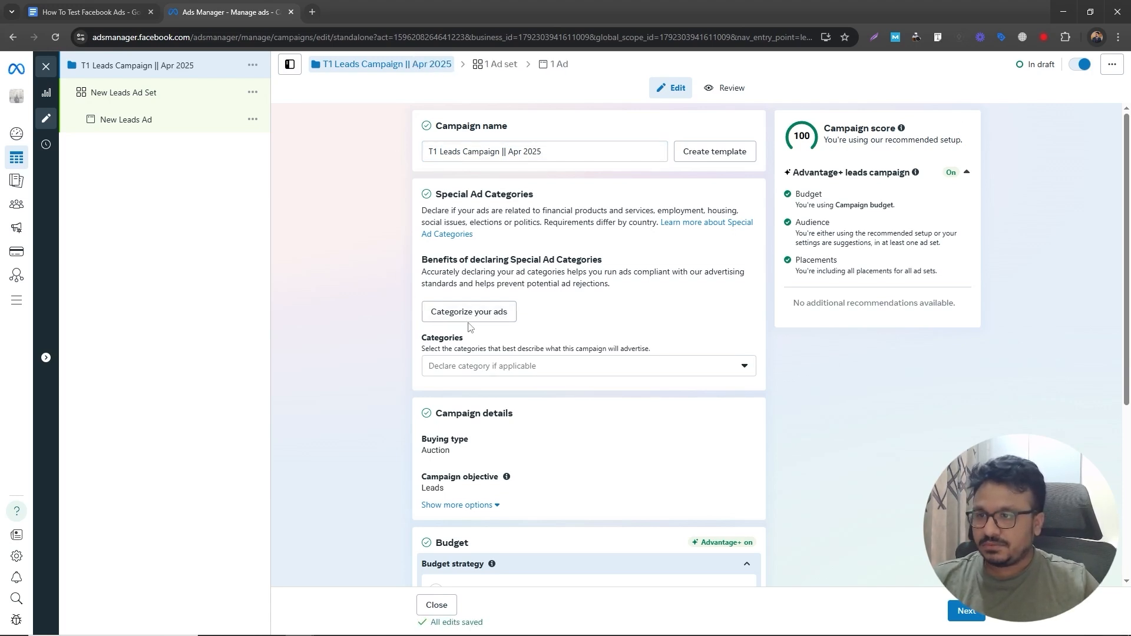
- Check the campaign's daily budget against the $25 budget in the notes
scroll(470, 327, "down", 2)
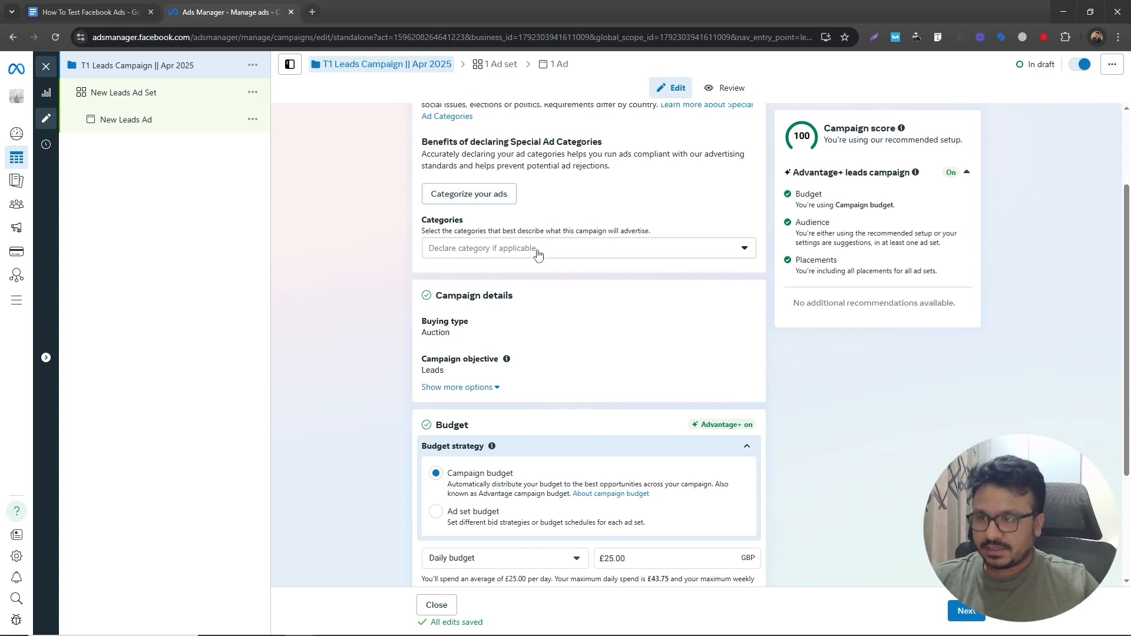
scroll(483, 386, "down", 2)
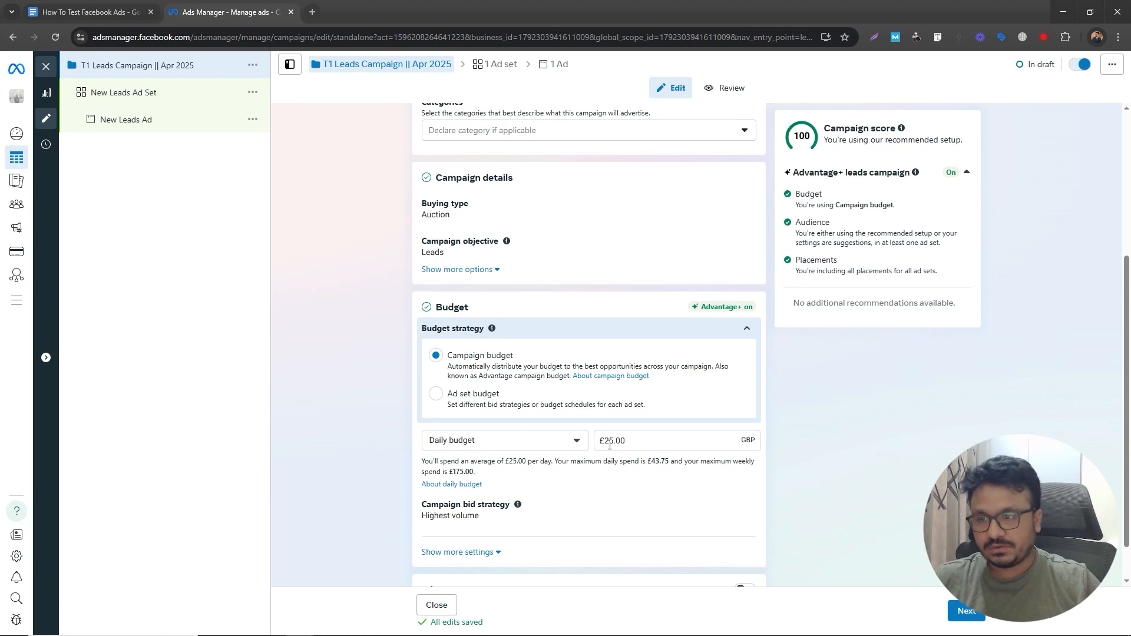
left_click(608, 444)
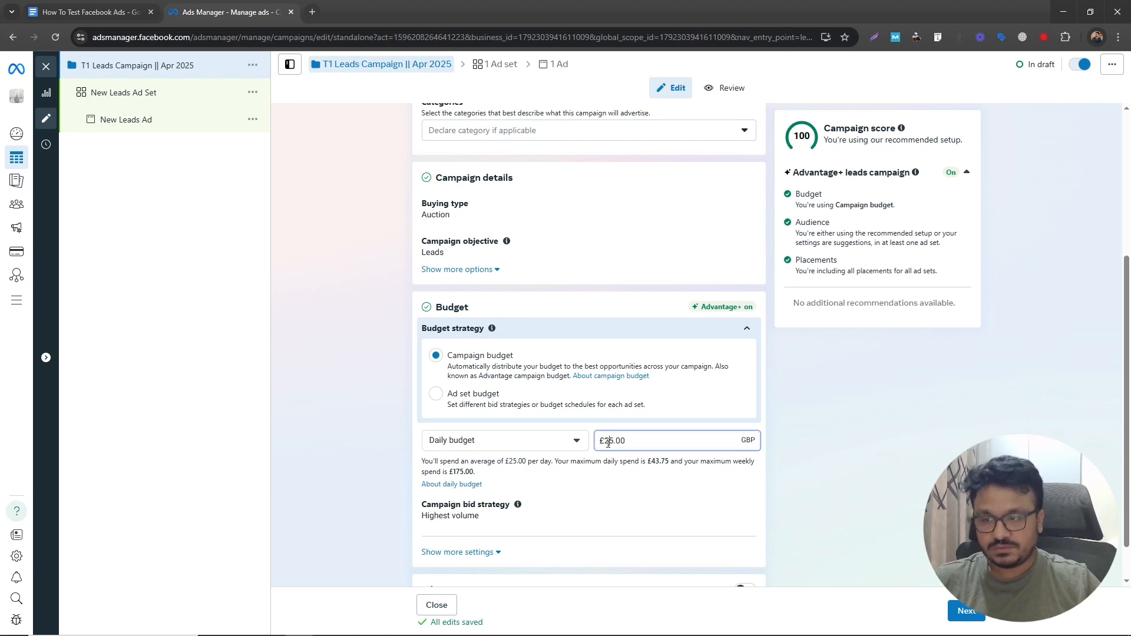
left_click(123, 13)
left_click(460, 339)
double_click(460, 339)
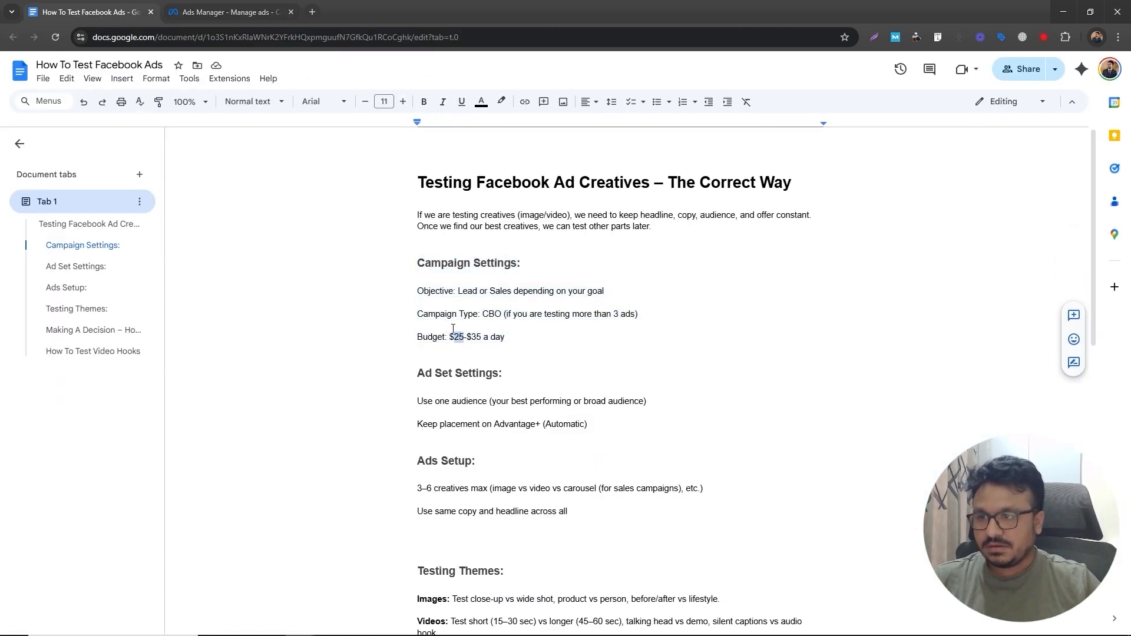
left_click(205, 13)
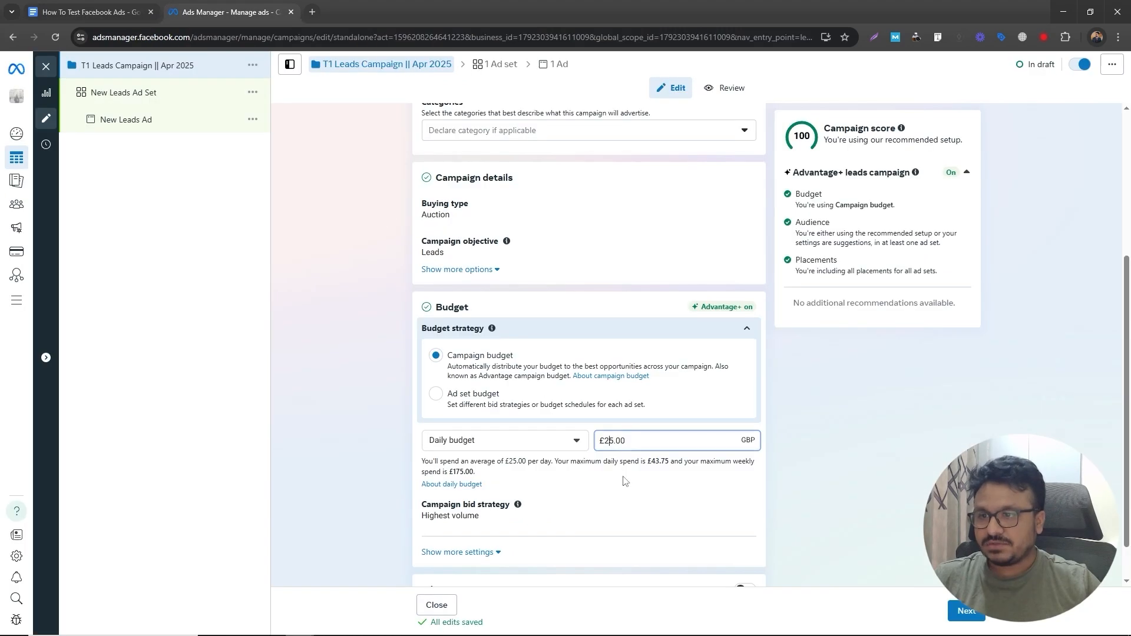
- Compare the campaign type and budget in the notes with the campaign's budget strategy and daily budget
left_click(94, 12)
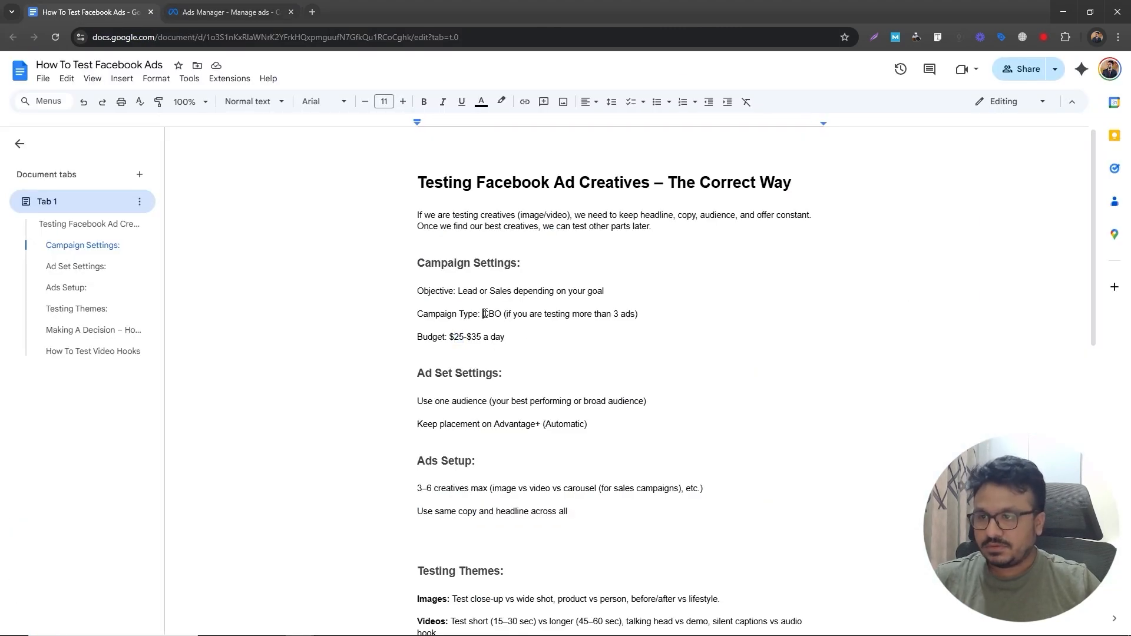
left_click(205, 13)
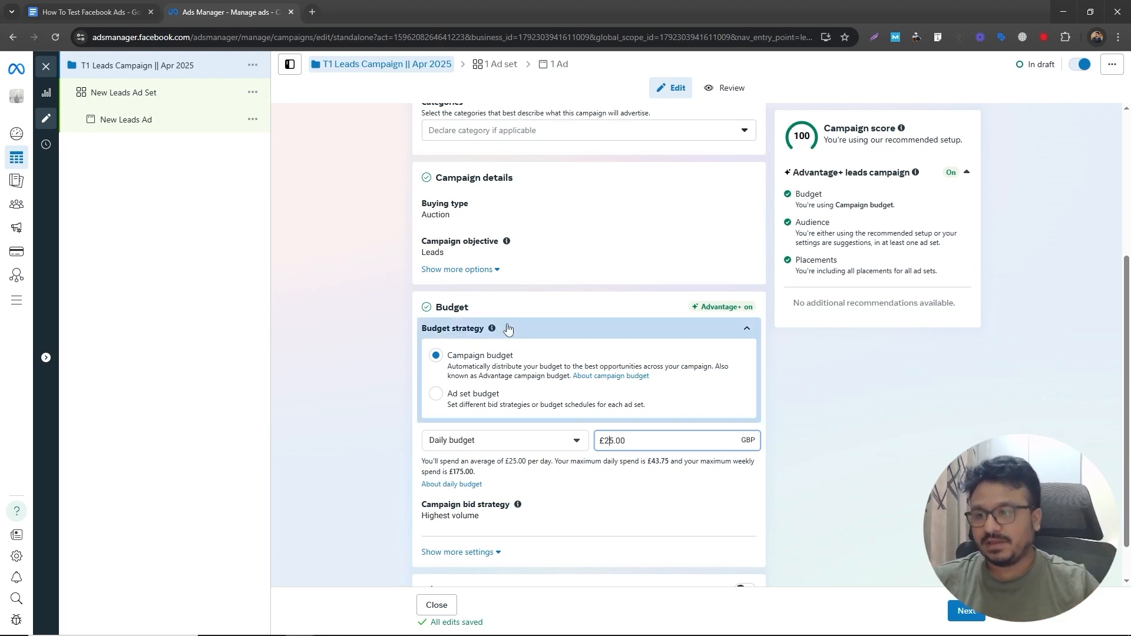
scroll(453, 563, "down", 1)
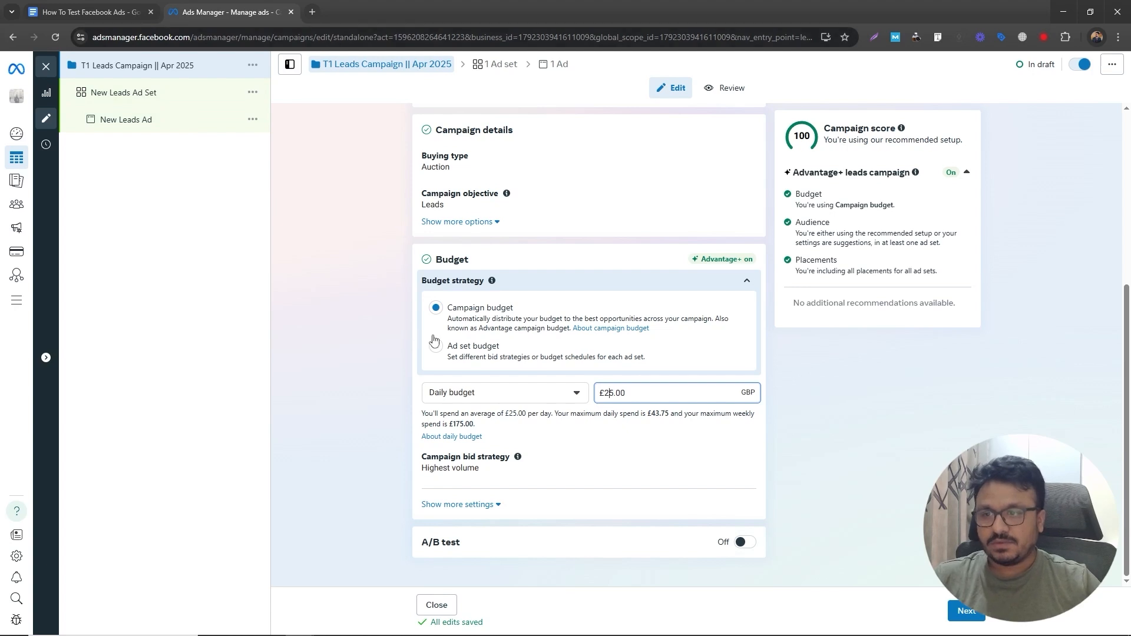
left_click(100, 14)
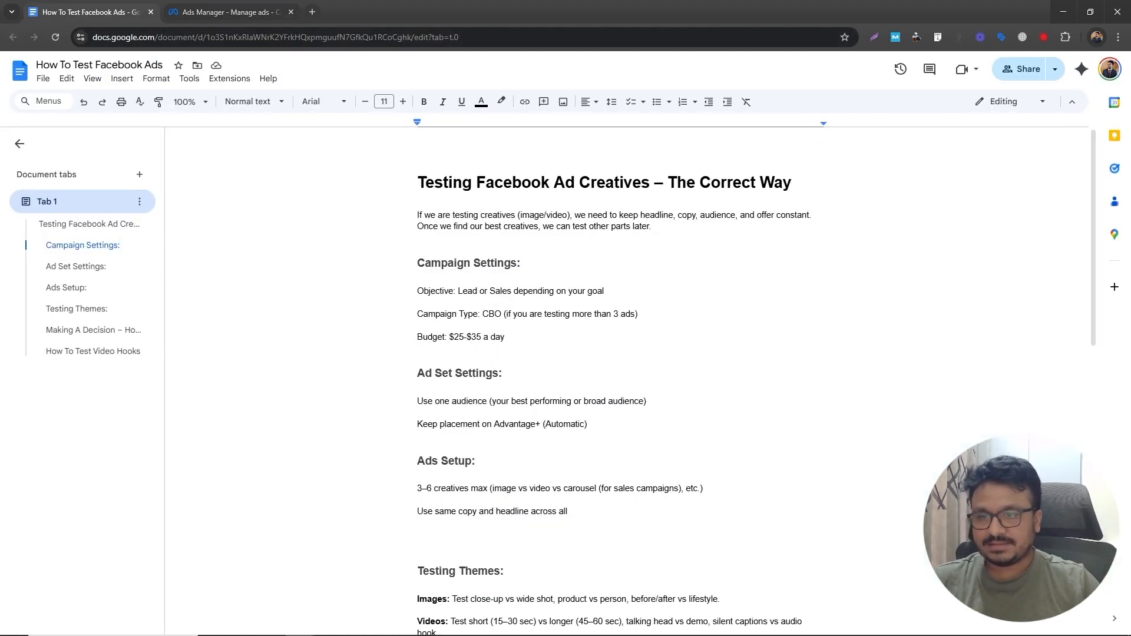
scroll(764, 364, "down", 3)
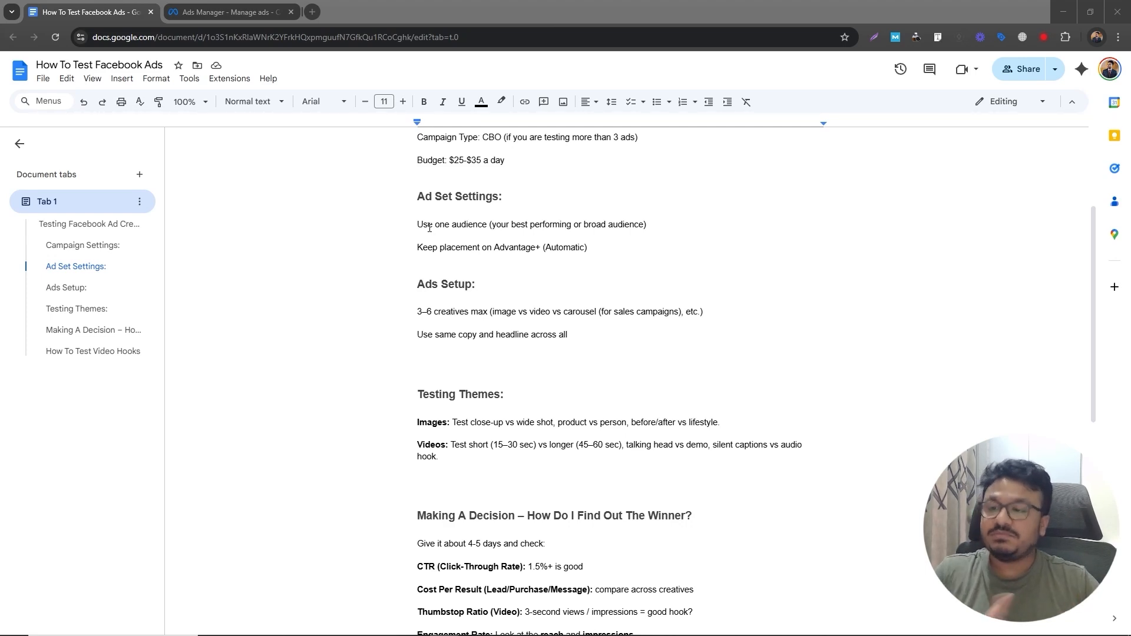
- Continue to the ad set and rename it T1 - Ad Set 1 - Broad
left_click(233, 15)
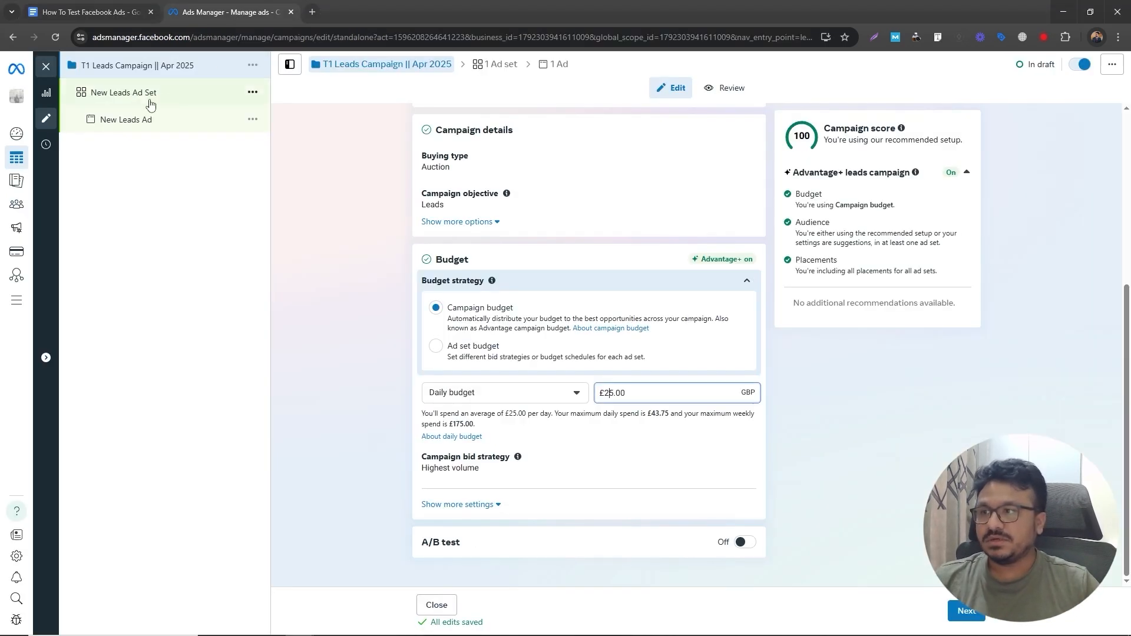
left_click(961, 608)
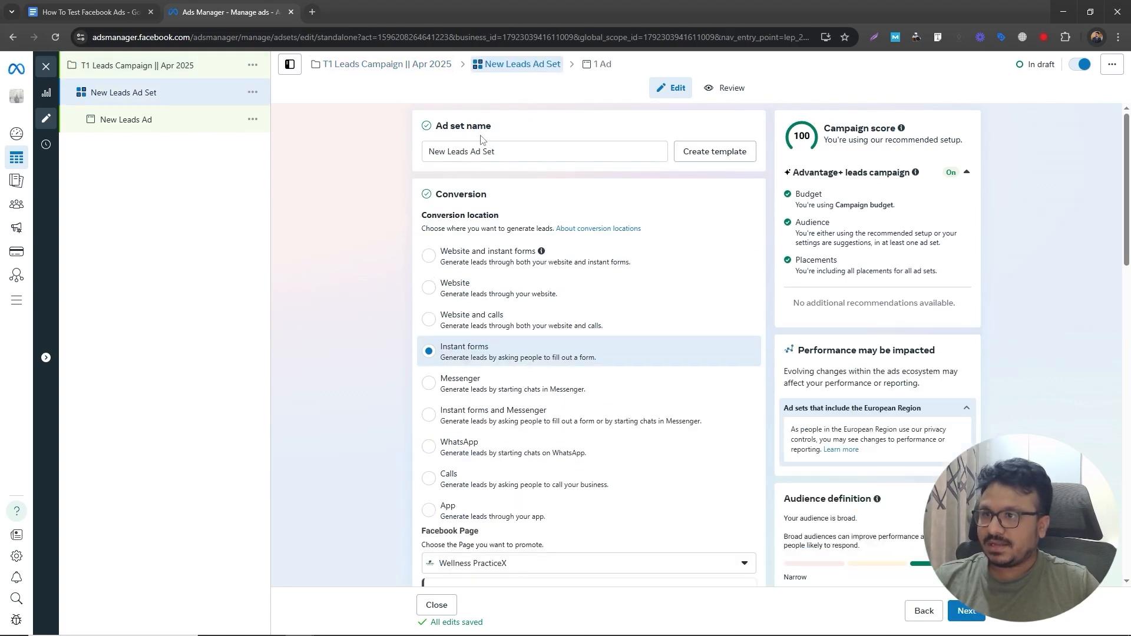
left_click_drag(495, 151, 427, 148)
type("T1 - A")
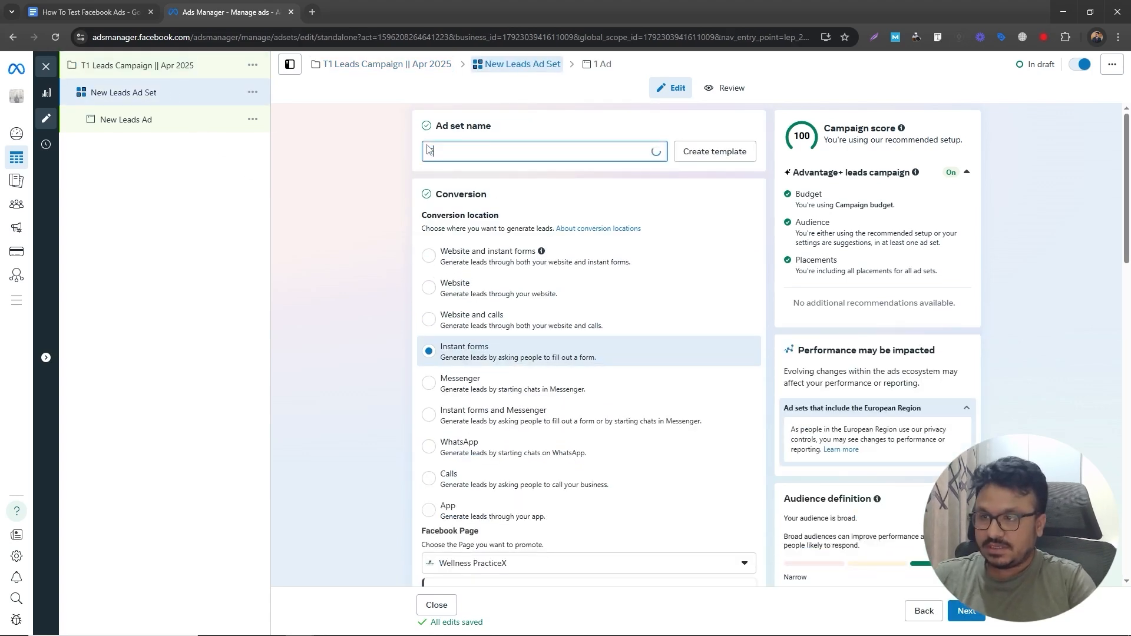
type("d")
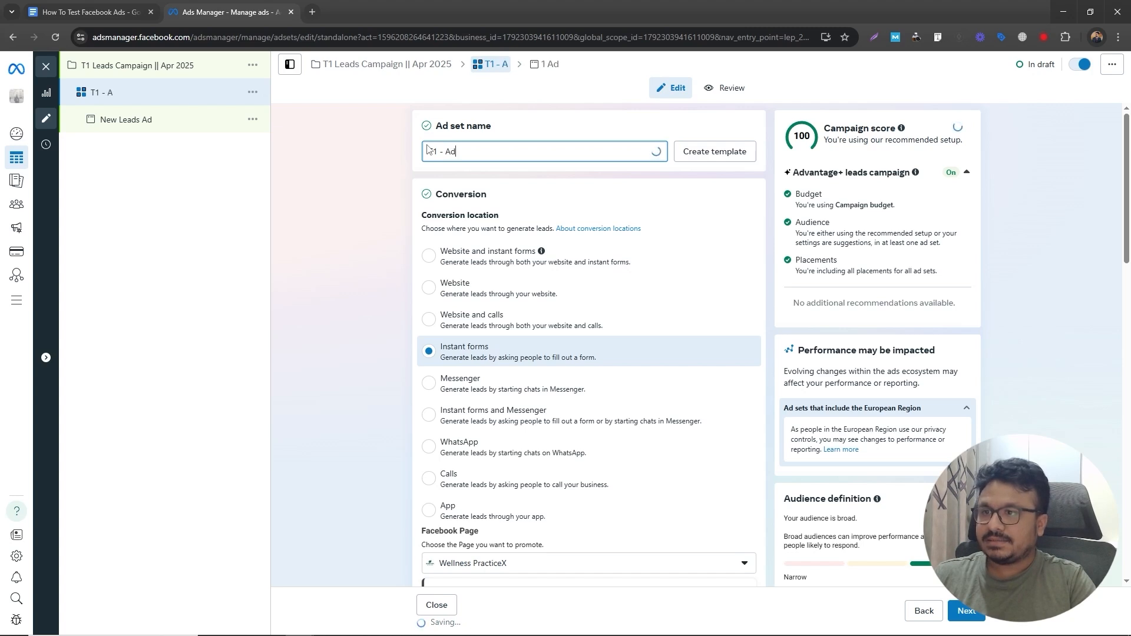
type(" Set 1 - Broad")
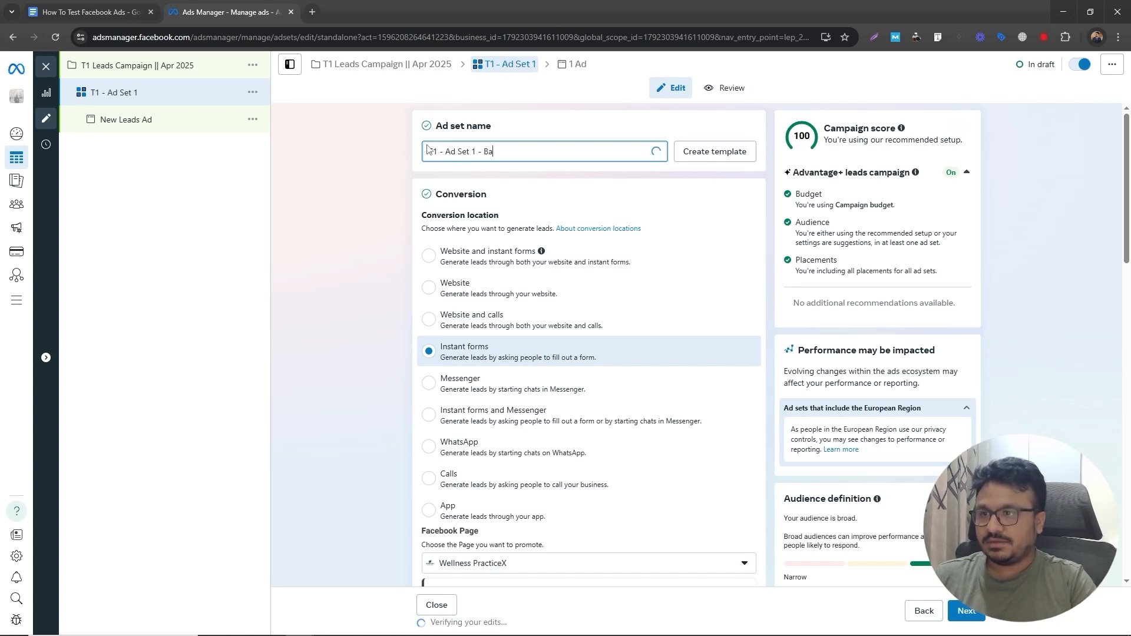
- Compare the ad set's audience and placement settings with the Ad Set Settings section of the notes
left_click(101, 12)
left_click(482, 224)
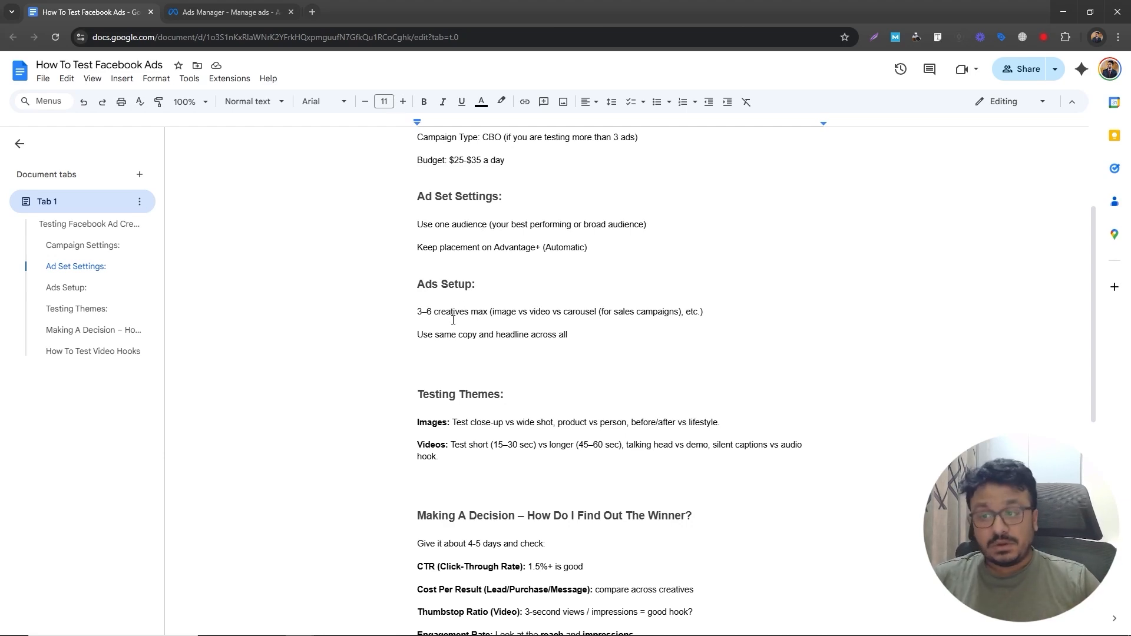
left_click(230, 12)
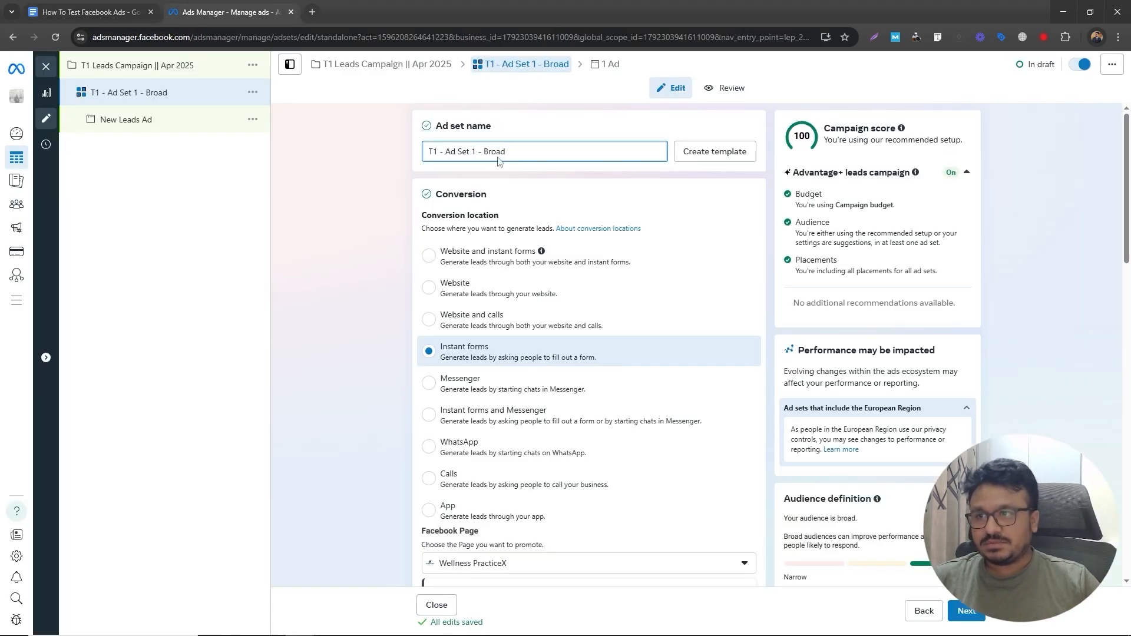
scroll(405, 344, "down", 17)
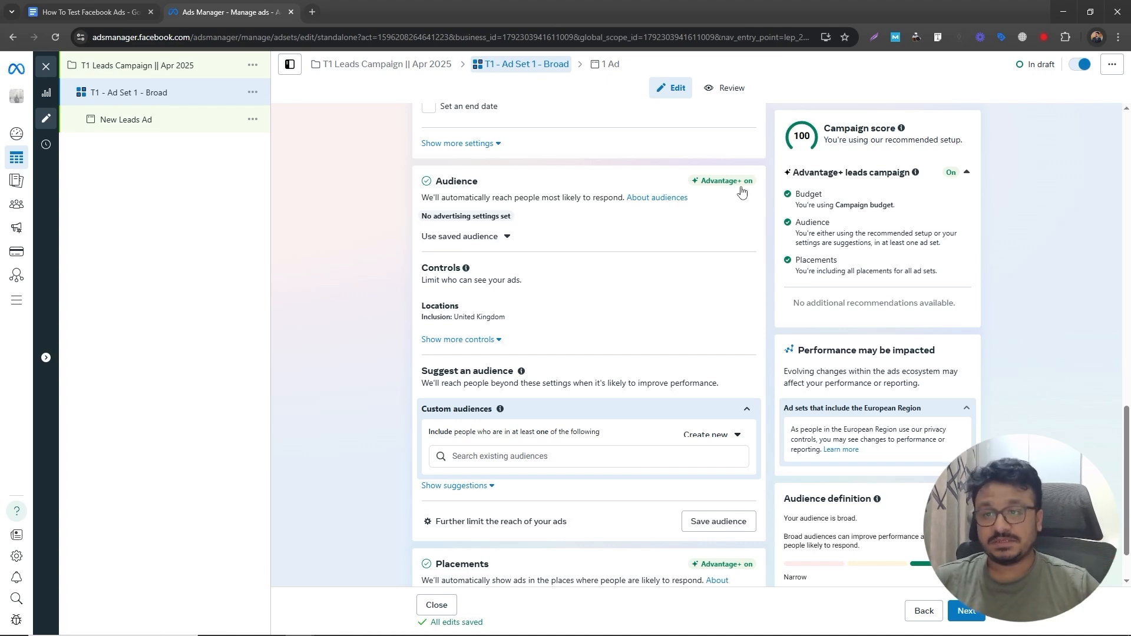
mouse_move(730, 183)
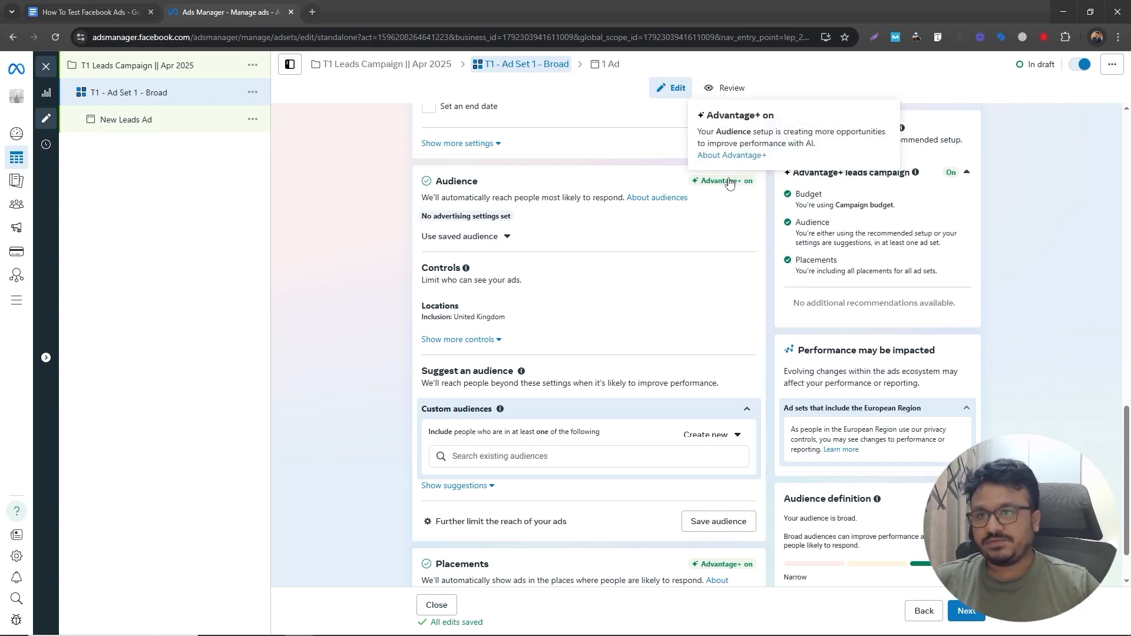
left_click(65, 13)
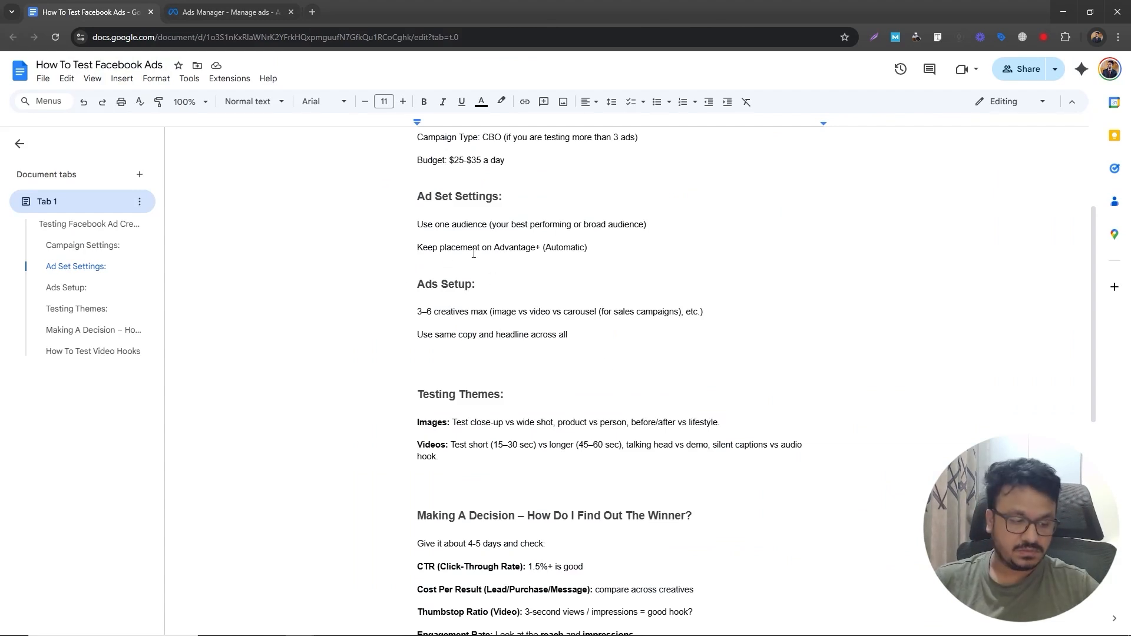
left_click(216, 13)
scroll(560, 341, "down", 2)
scroll(516, 322, "up", 3)
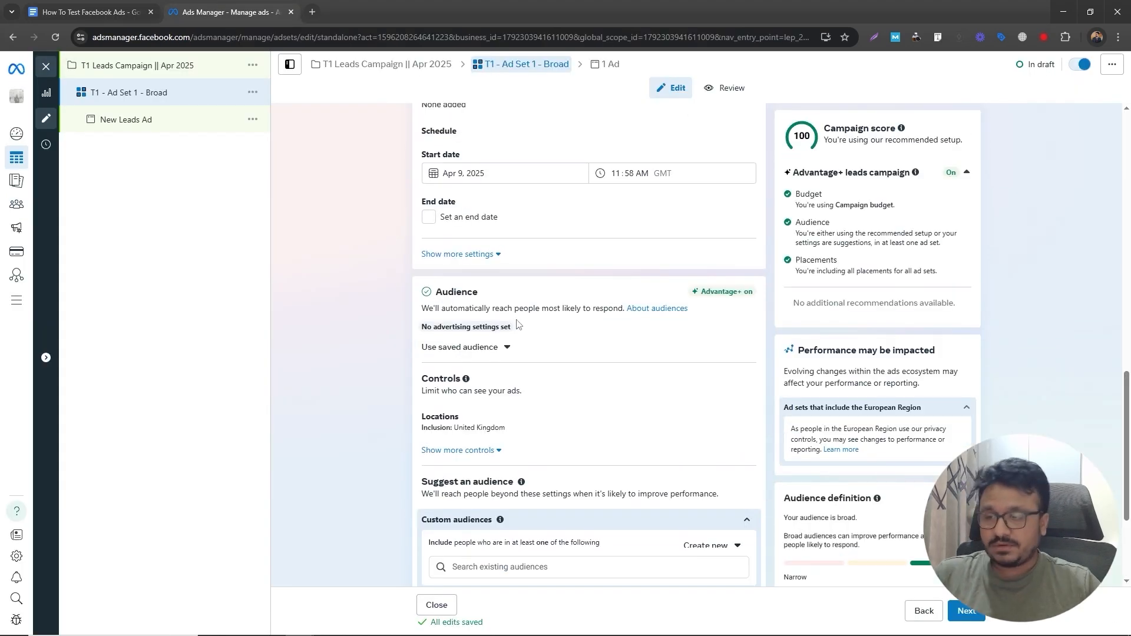
scroll(518, 324, "up", 10)
scroll(522, 328, "down", 13)
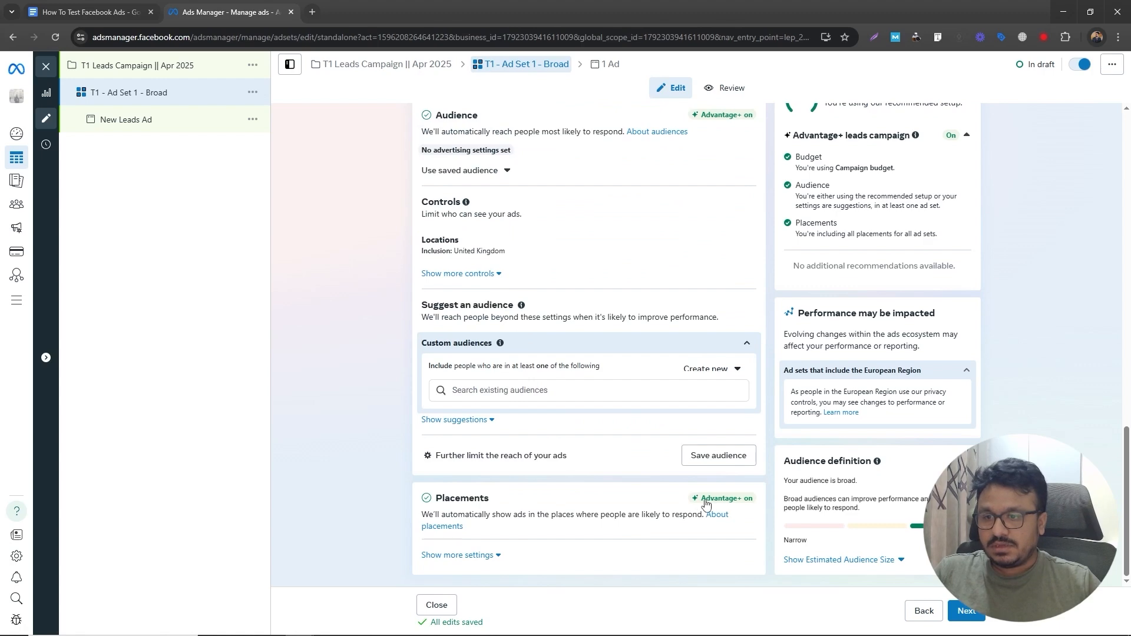
mouse_move(707, 501)
scroll(595, 495, "up", 15)
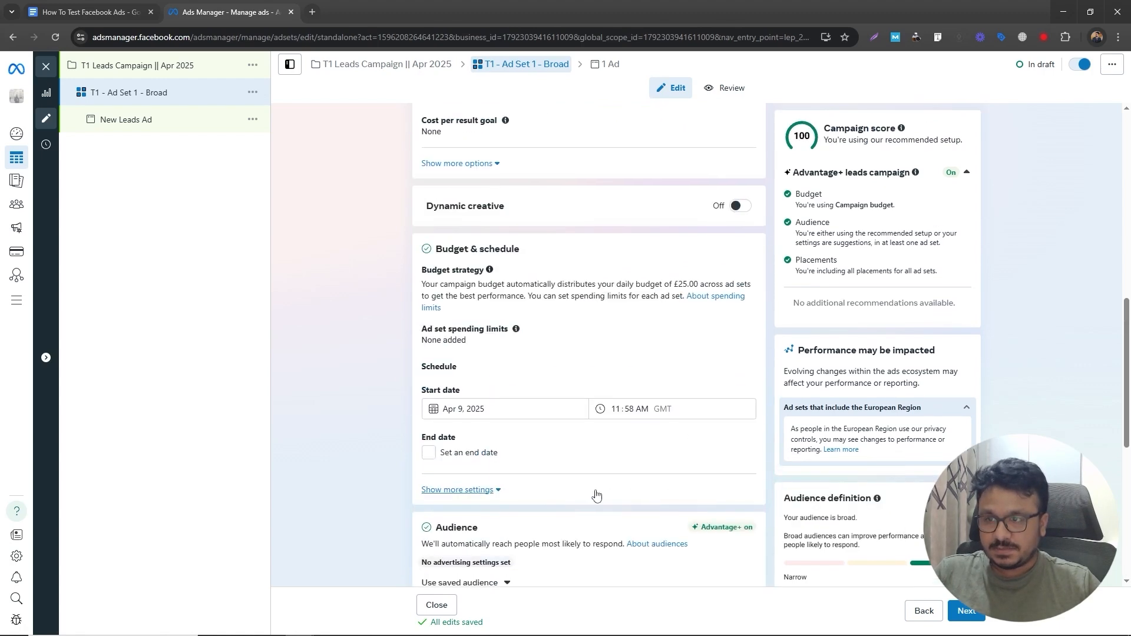
scroll(591, 491, "down", 3)
scroll(591, 491, "down", 10)
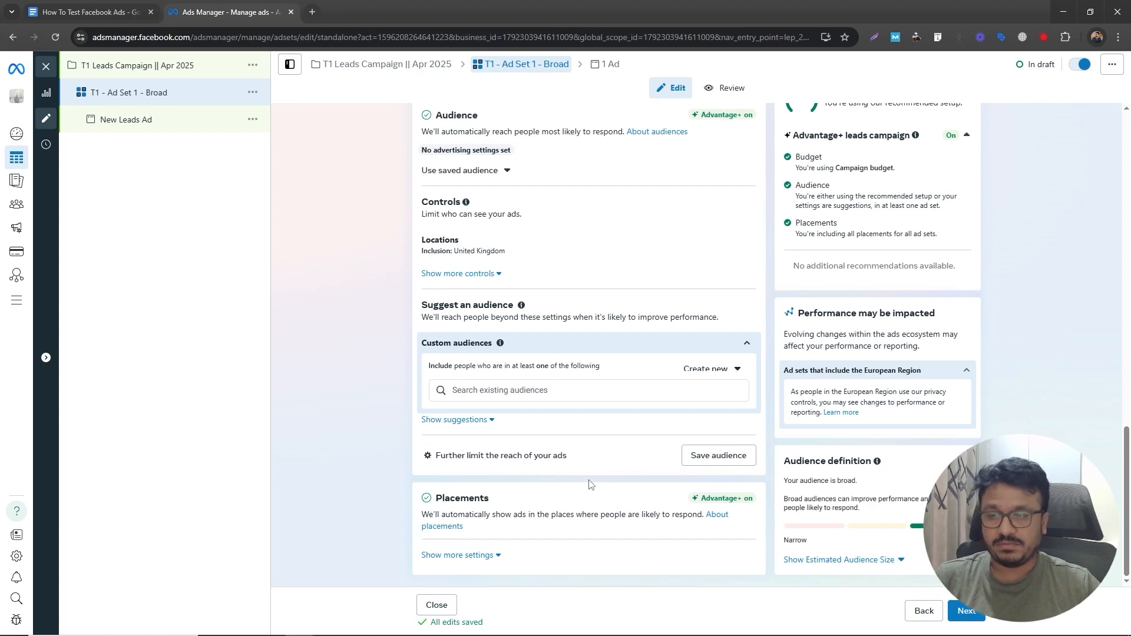
scroll(589, 482, "up", 13)
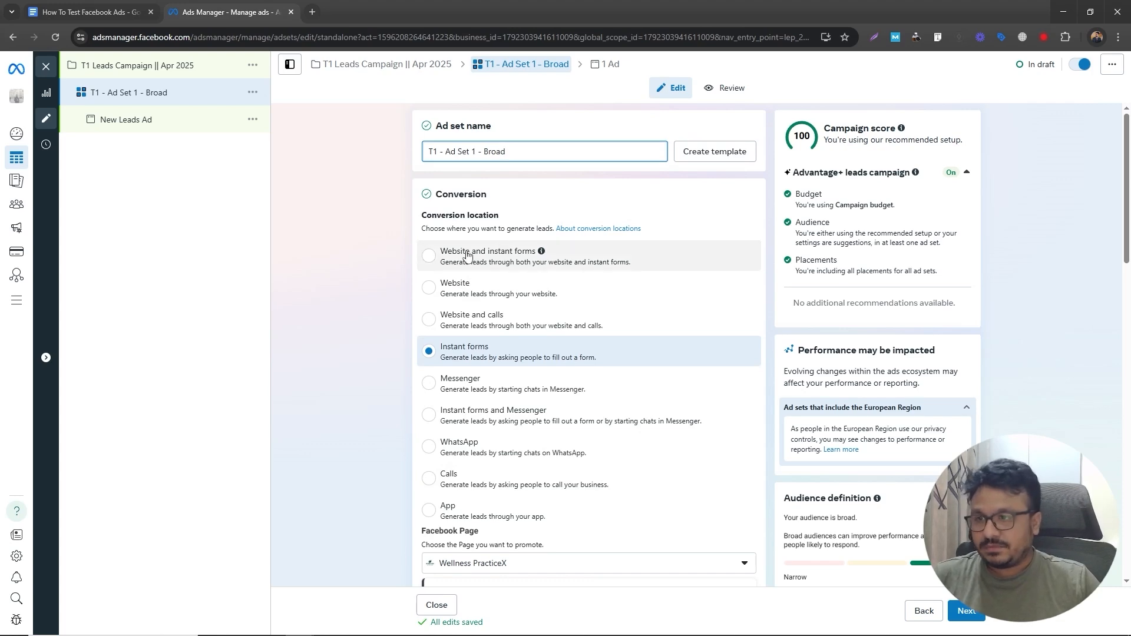
- Set the ad set's conversion location to Website
left_click(439, 288)
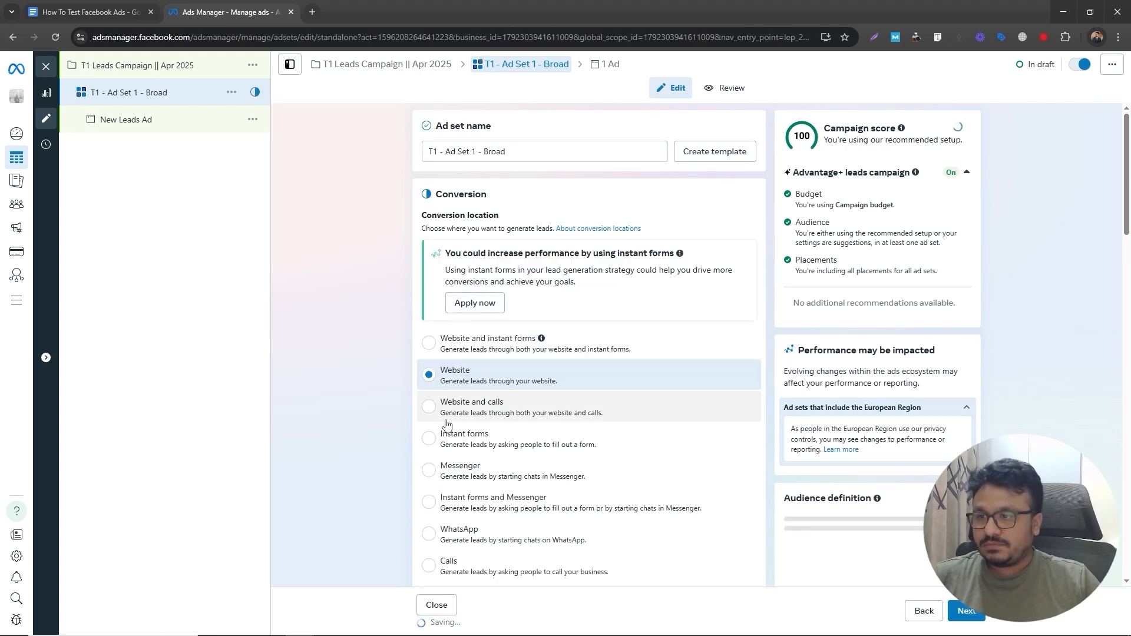
scroll(439, 371, "down", 8)
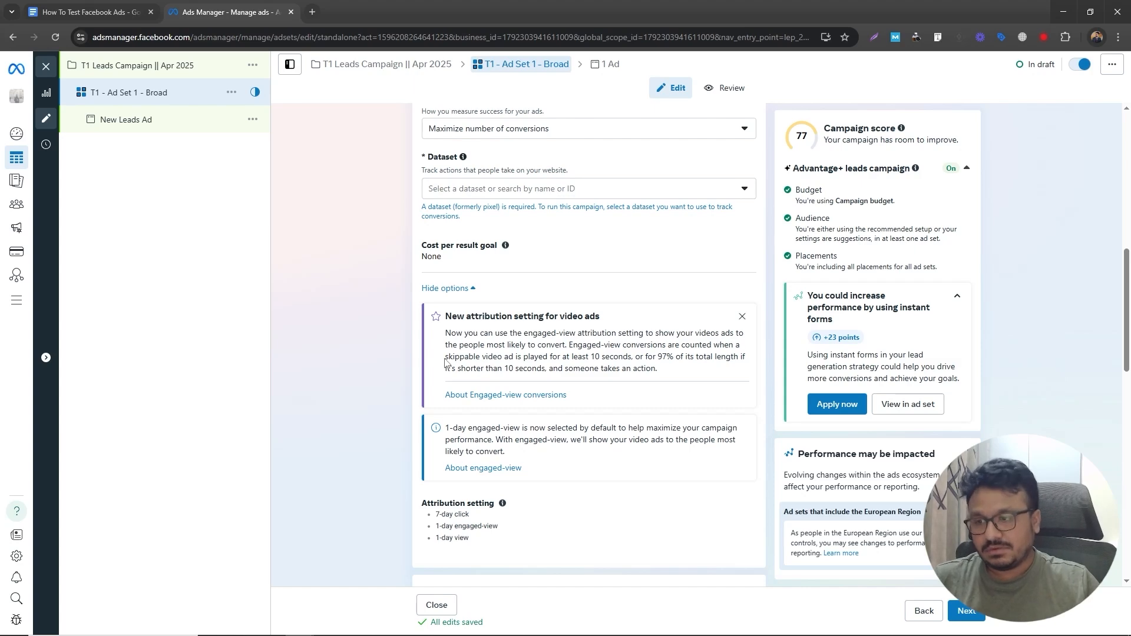
scroll(445, 362, "up", 4)
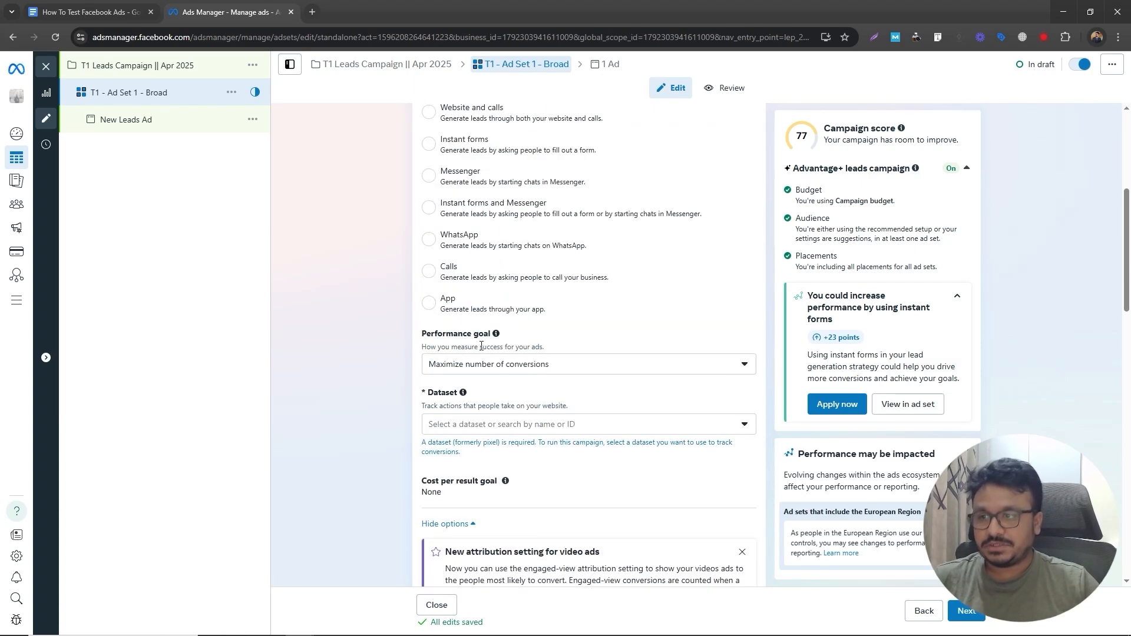
- Choose Wellness Dataset as the dataset and Lead as the conversion event
left_click(464, 428)
left_click(469, 501)
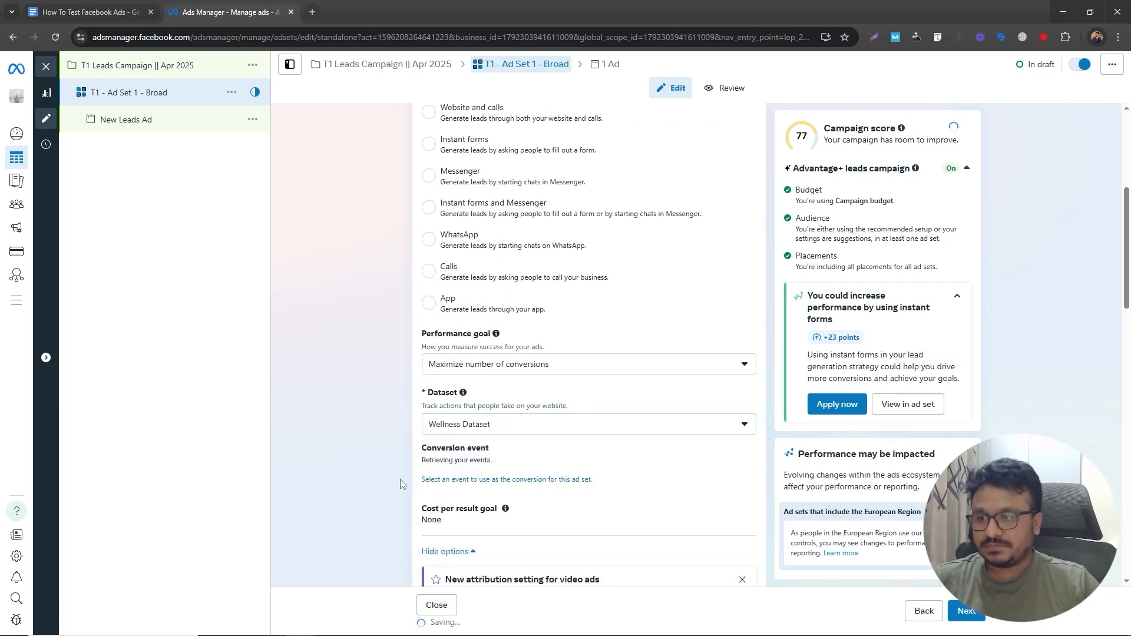
left_click(465, 483)
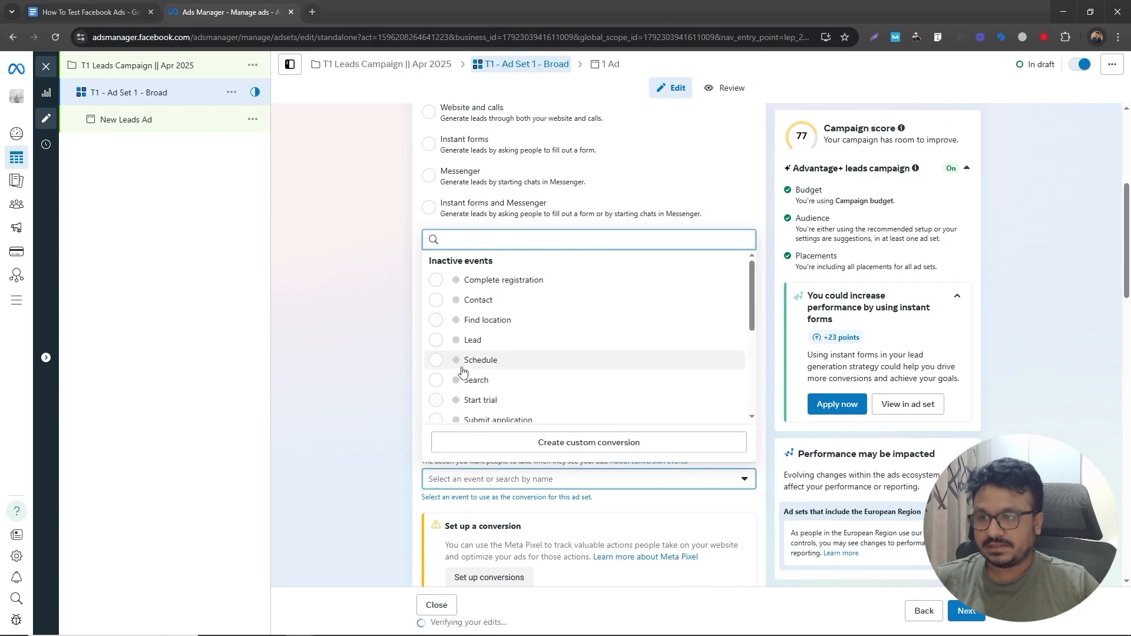
left_click(472, 339)
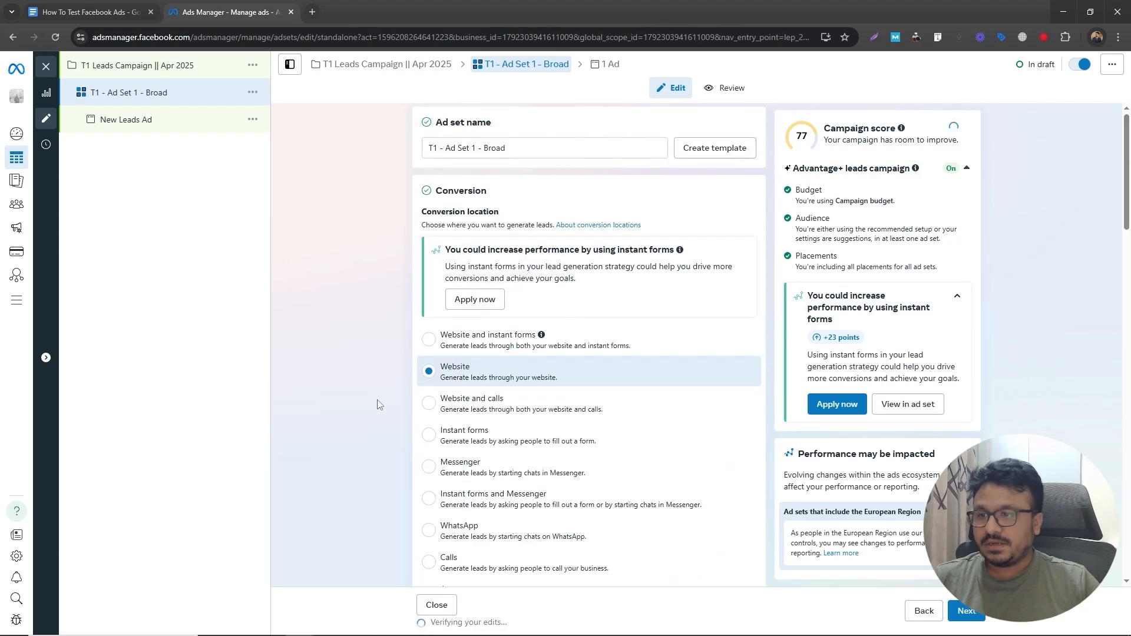
- Review the ad set's budget, schedule, audience and placement sections
scroll(377, 399, "down", 7)
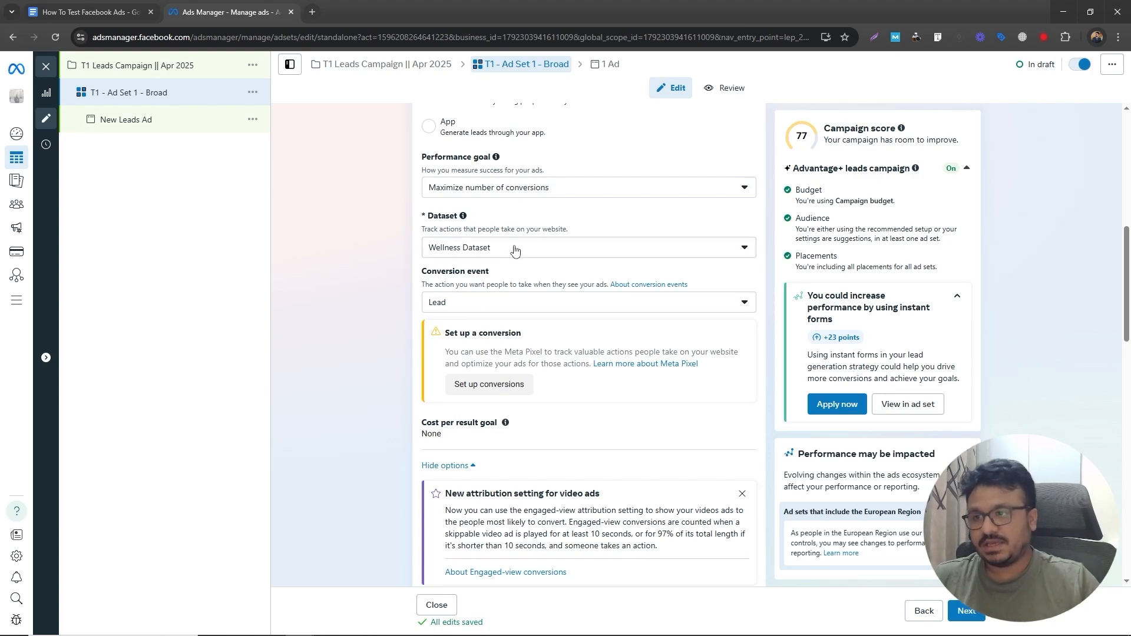
scroll(493, 406, "down", 10)
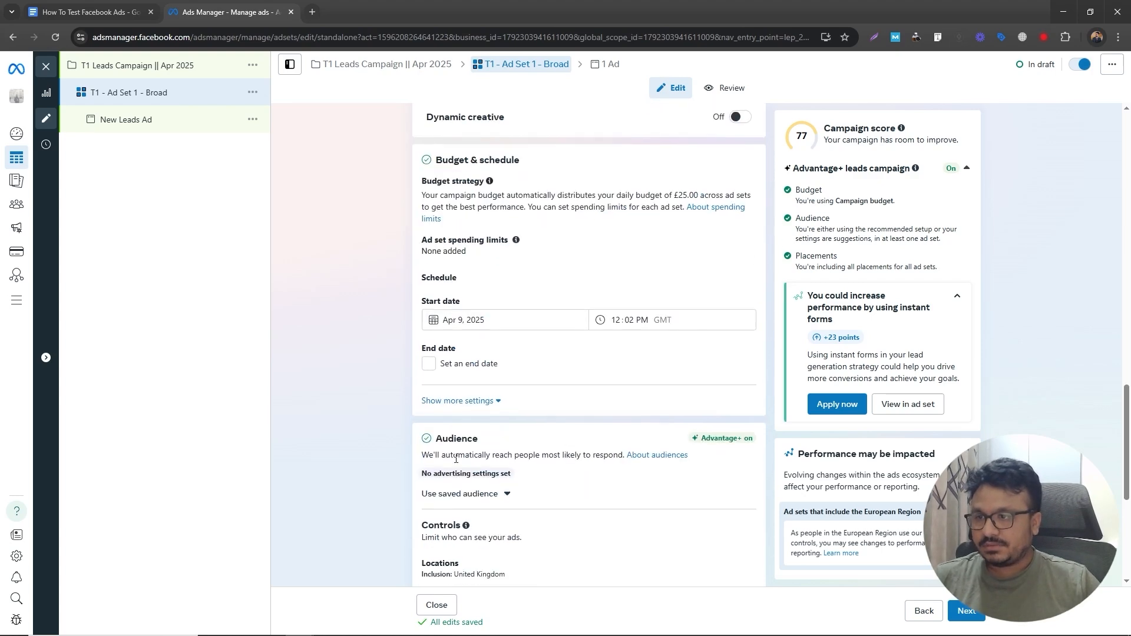
scroll(456, 459, "down", 5)
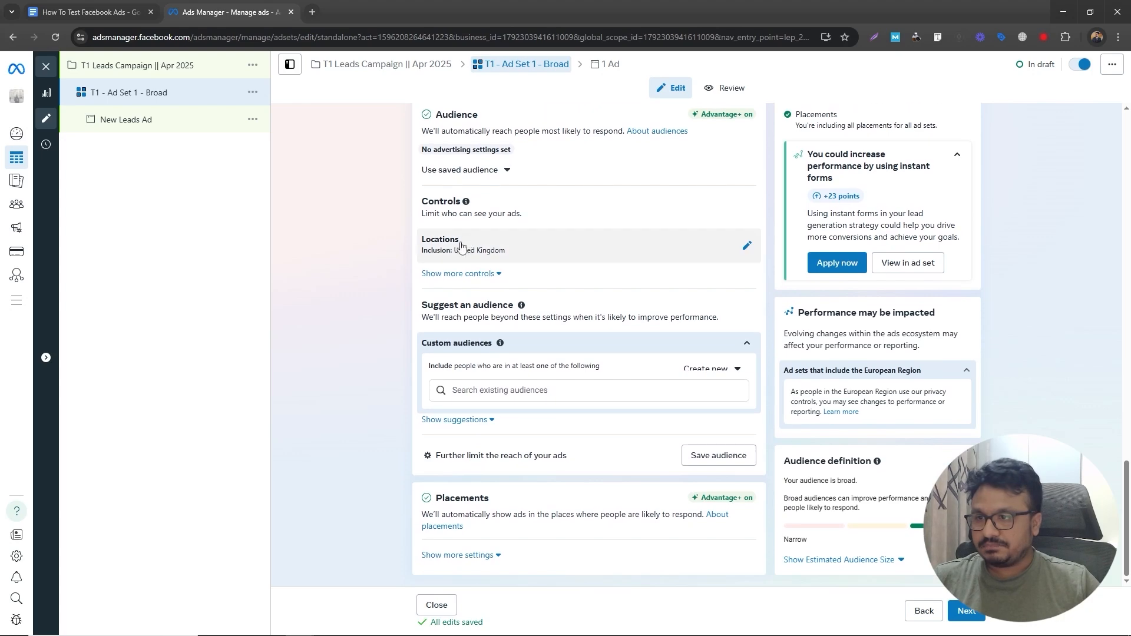
scroll(462, 246, "up", 2)
scroll(466, 266, "down", 2)
scroll(492, 279, "up", 8)
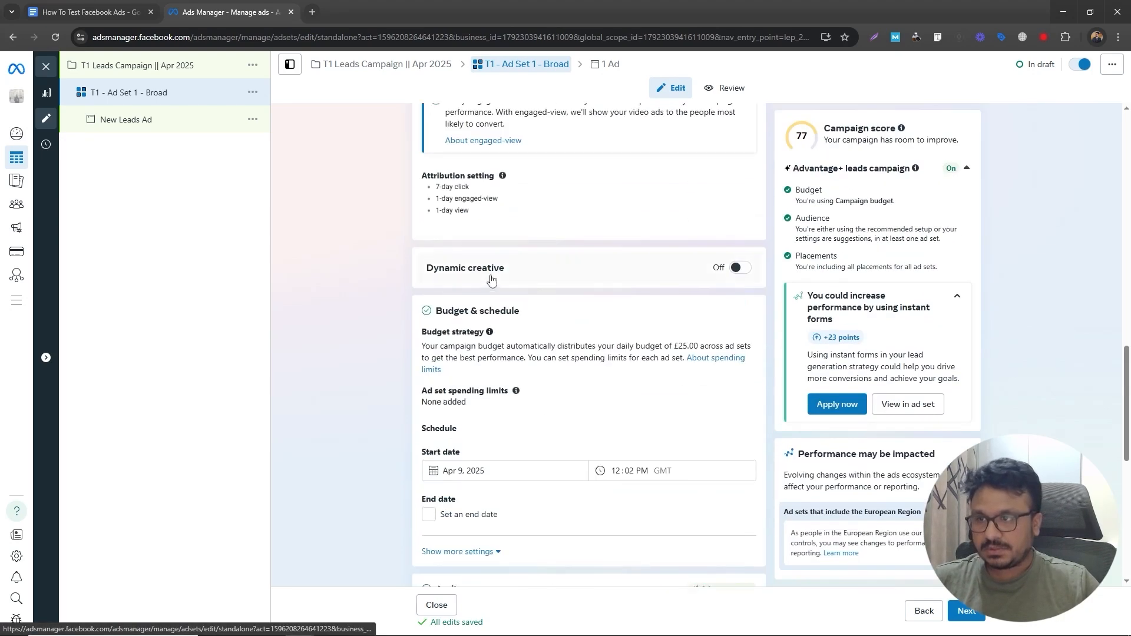
scroll(492, 280, "up", 10)
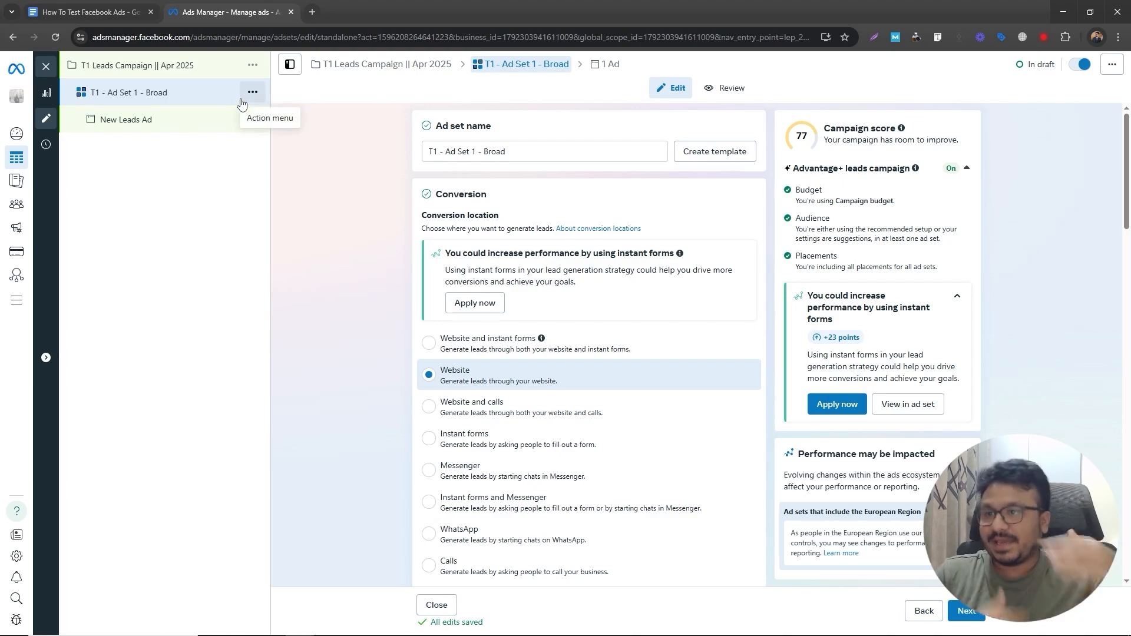
scroll(495, 393, "down", 15)
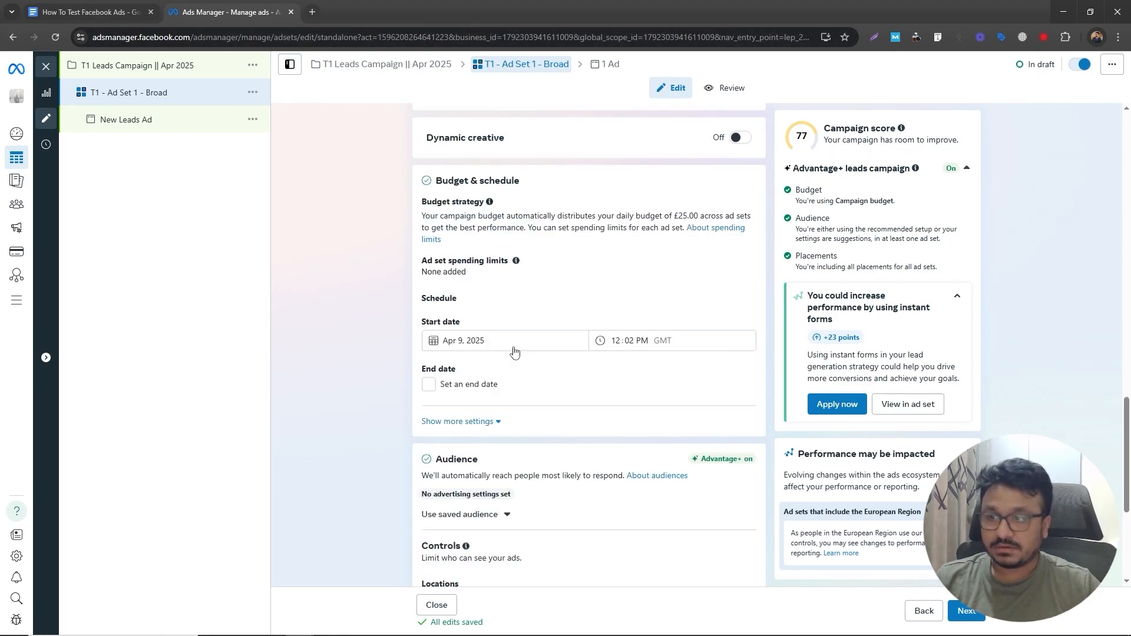
scroll(495, 392, "up", 10)
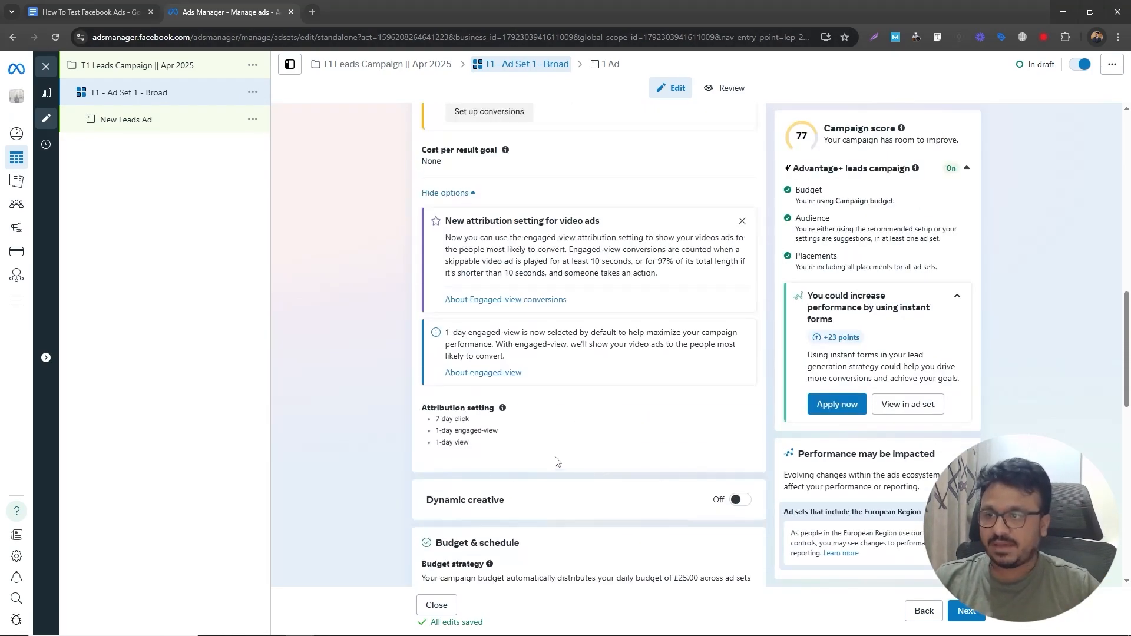
scroll(556, 462, "down", 8)
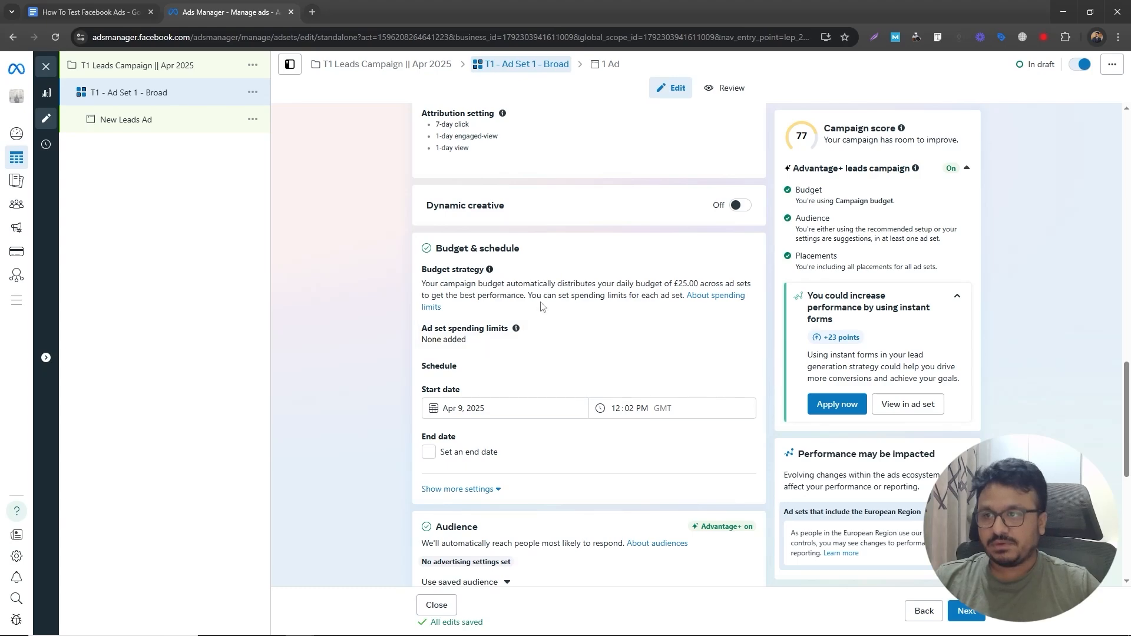
scroll(547, 279, "up", 2)
scroll(547, 278, "down", 8)
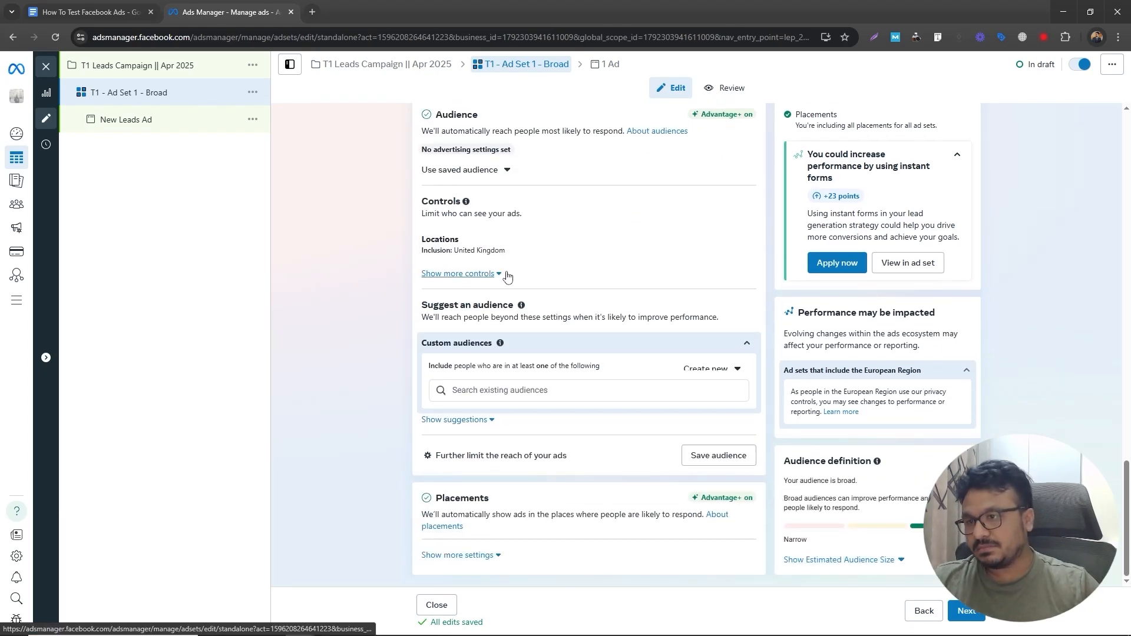
- Cross-check the ad set form against the notes' lines on using one audience and keeping Advantage+ placement
scroll(448, 224, "up", 10)
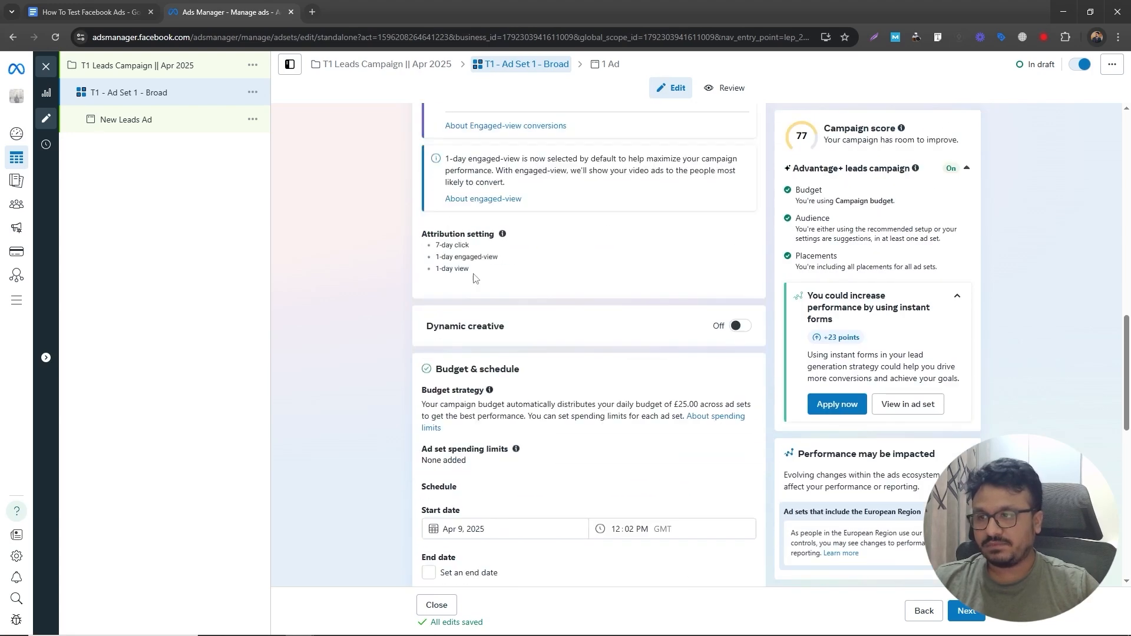
scroll(374, 249, "up", 7)
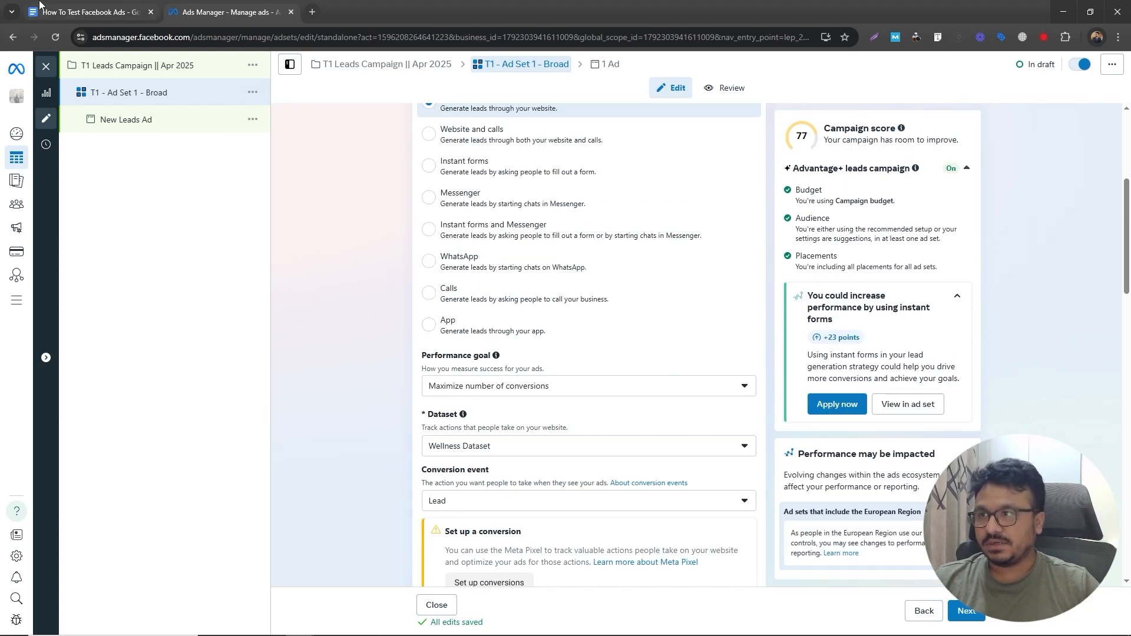
left_click(54, 10)
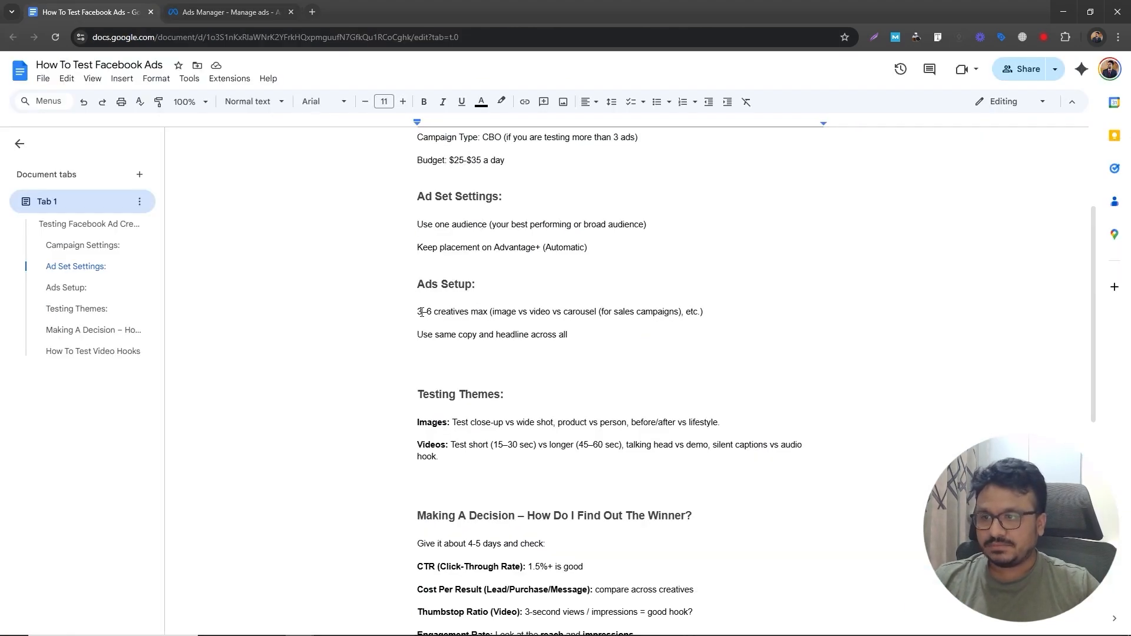
left_click_drag(417, 224, 655, 224)
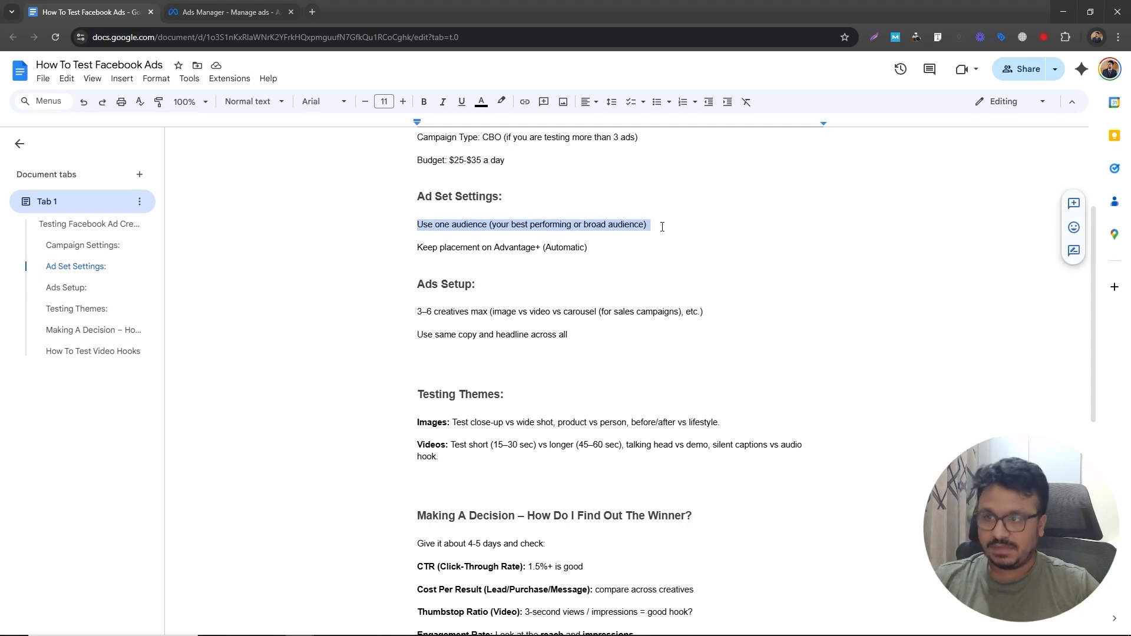
left_click(186, 8)
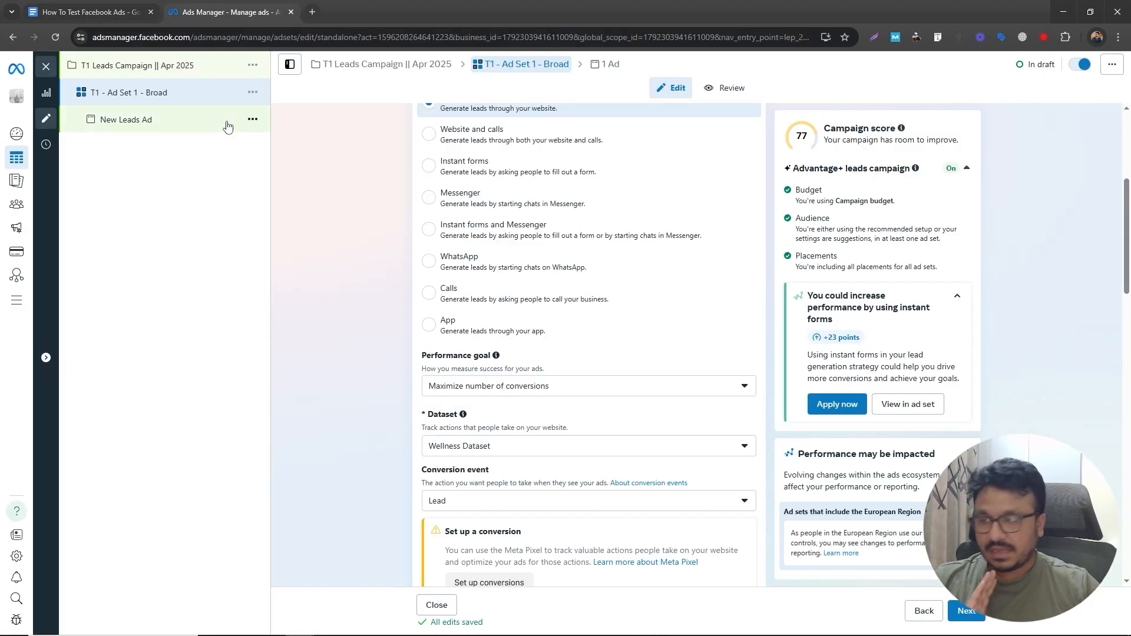
left_click(121, 13)
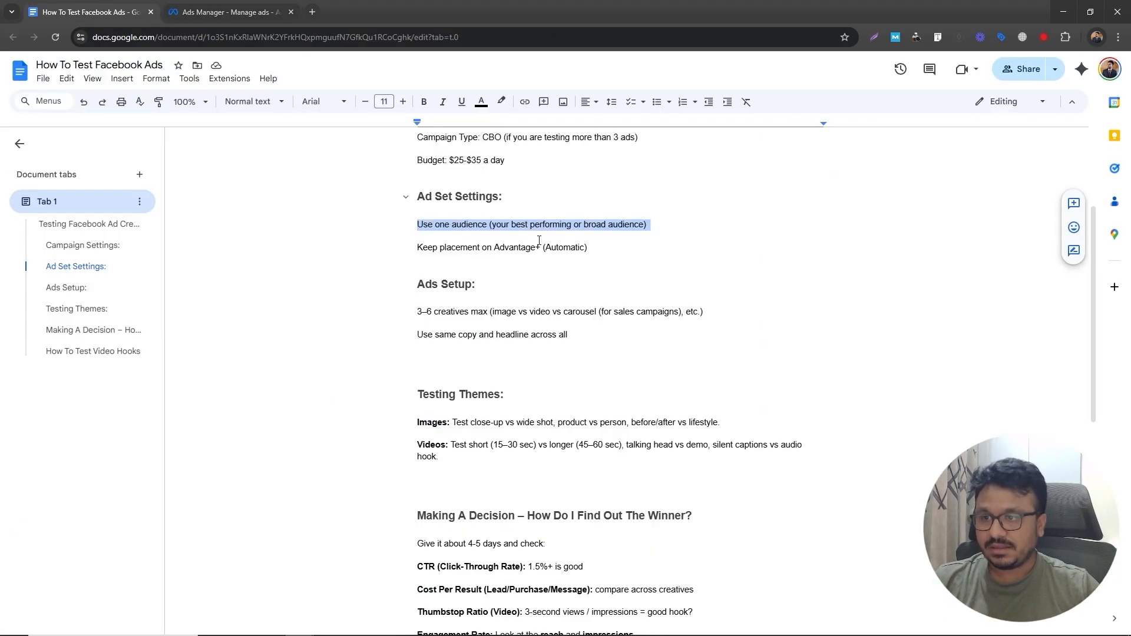
left_click_drag(418, 247, 575, 262)
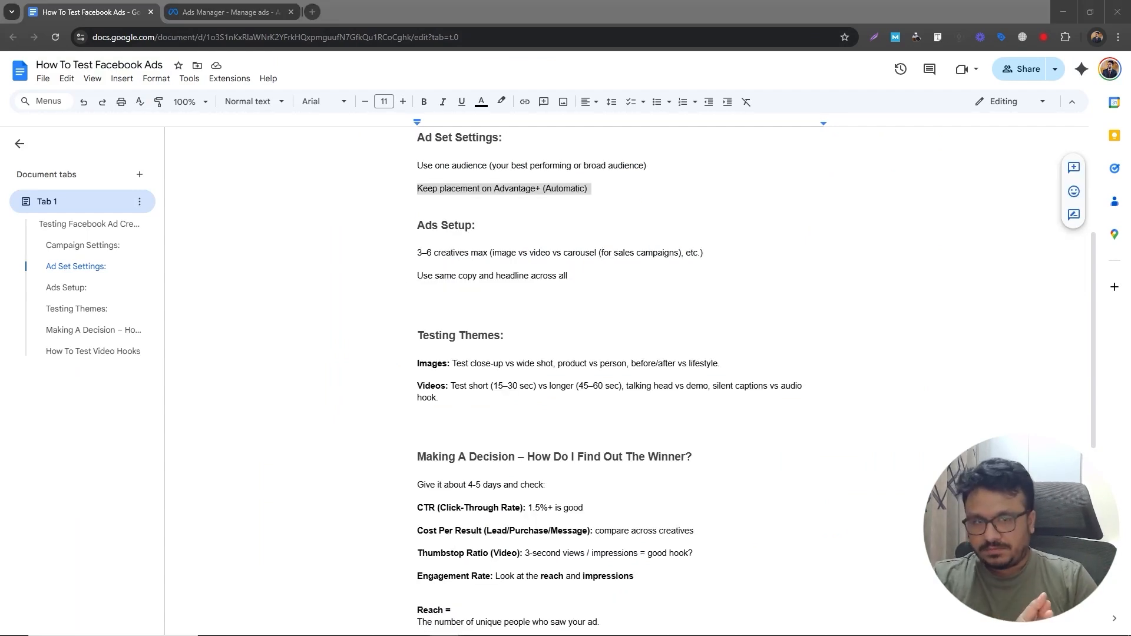
scroll(418, 263, "up", 4)
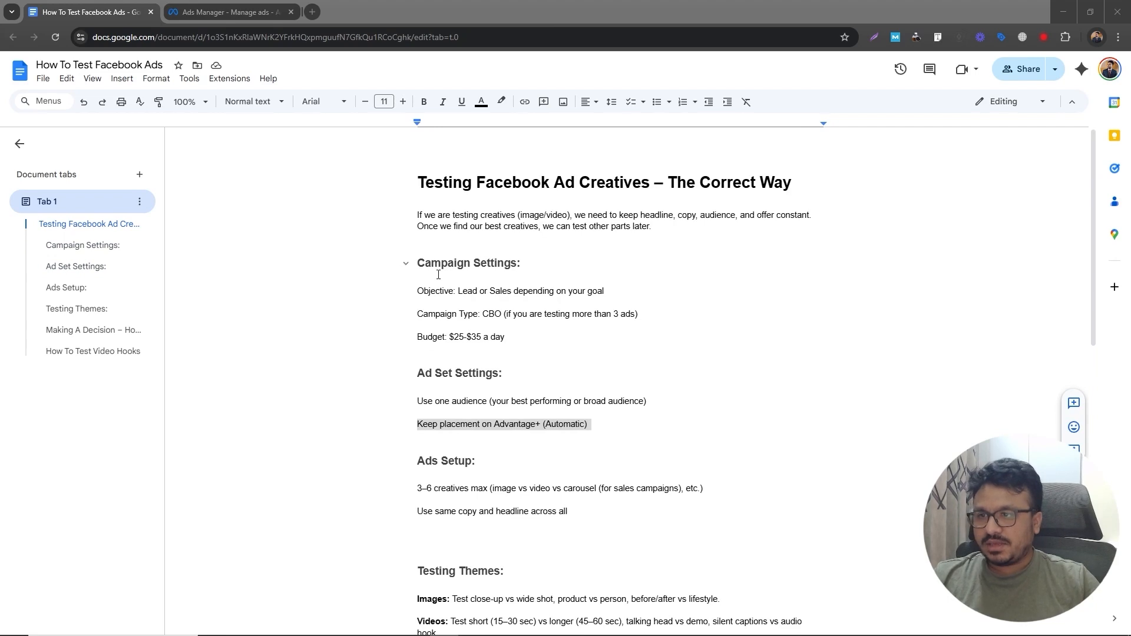
left_click(230, 12)
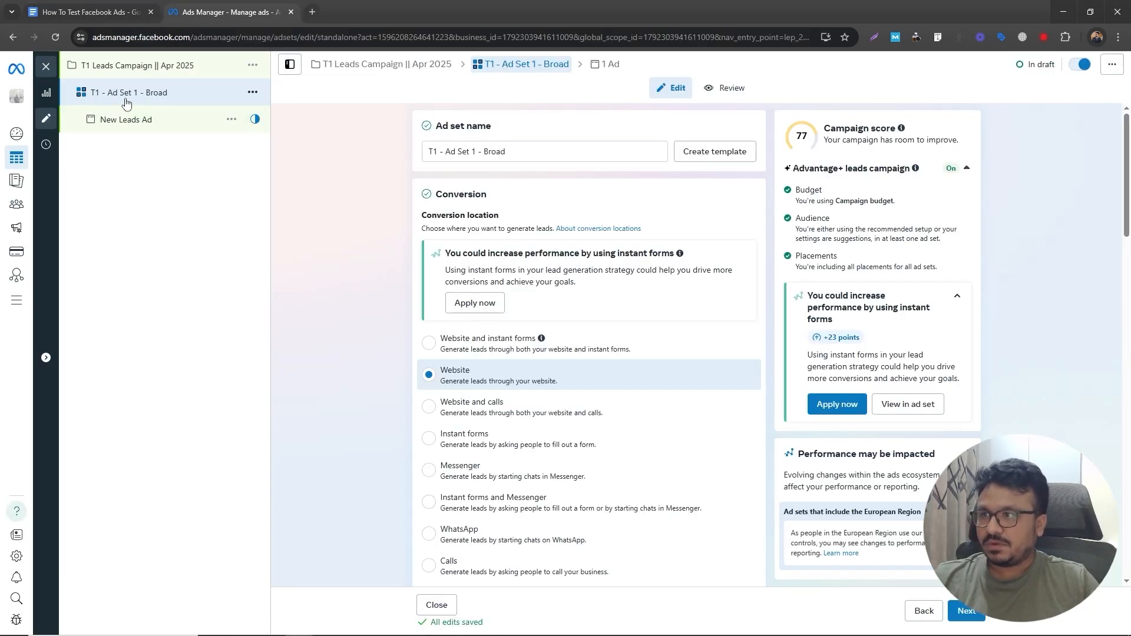
scroll(530, 267, "down", 7)
scroll(479, 382, "up", 3)
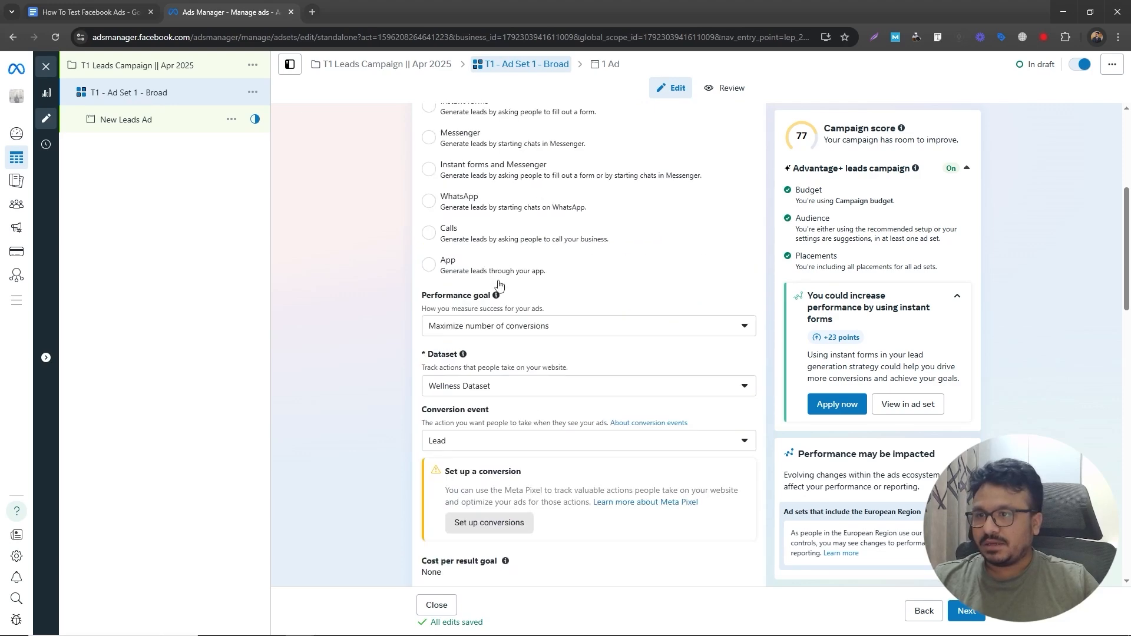
scroll(479, 382, "down", 12)
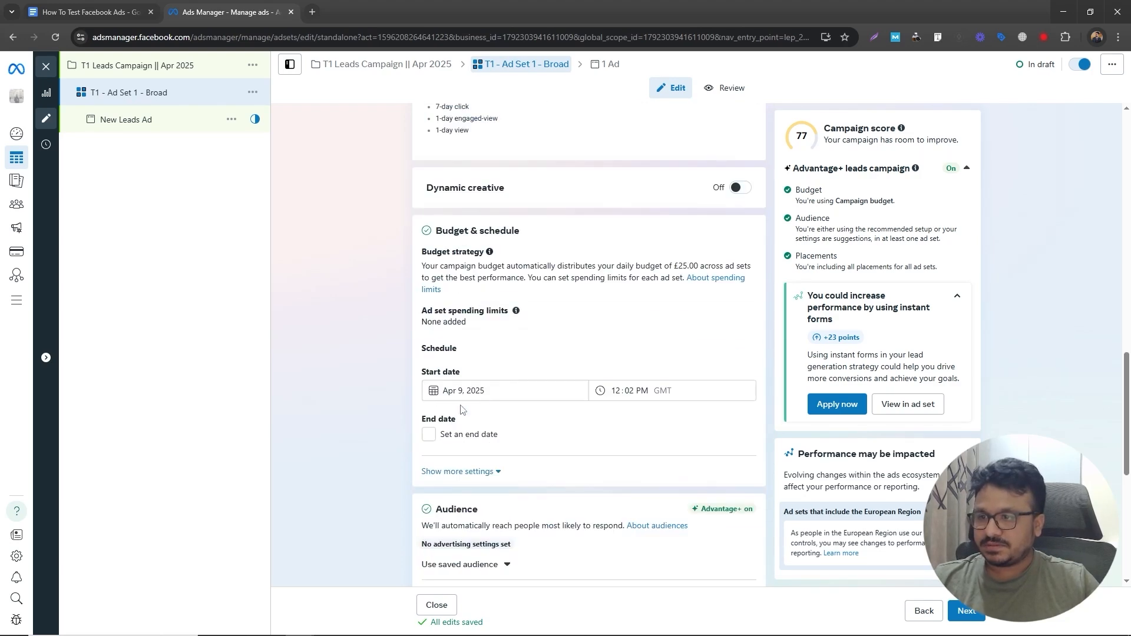
- Proceed to the ad level and rename the ad to Ad T1
left_click(967, 617)
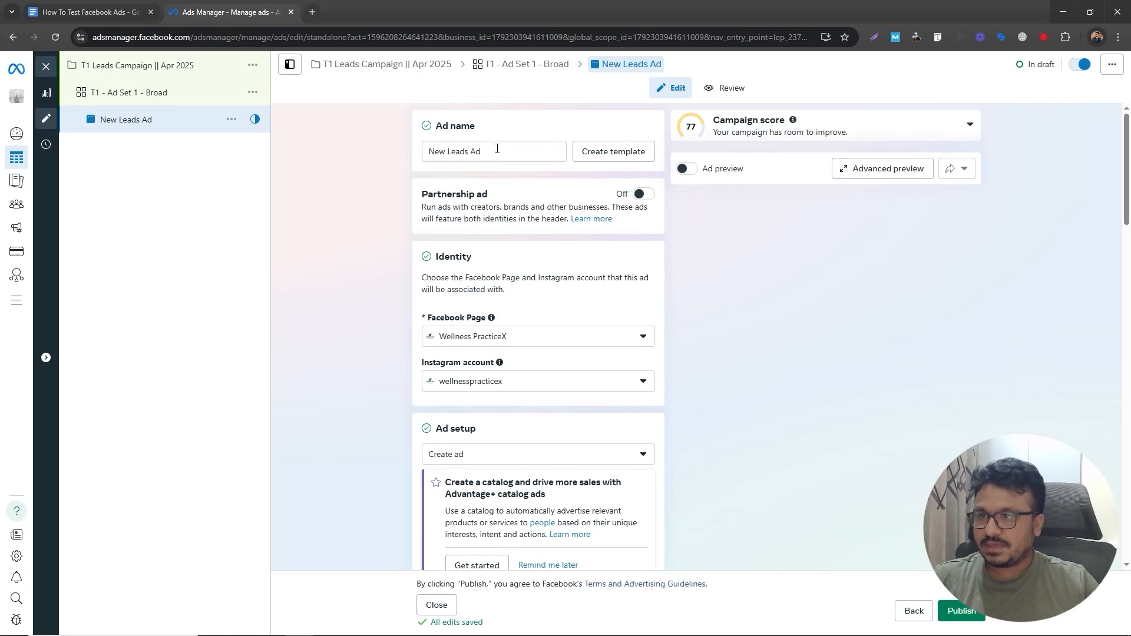
left_click_drag(497, 148, 398, 150)
type("Ad")
type(" T1")
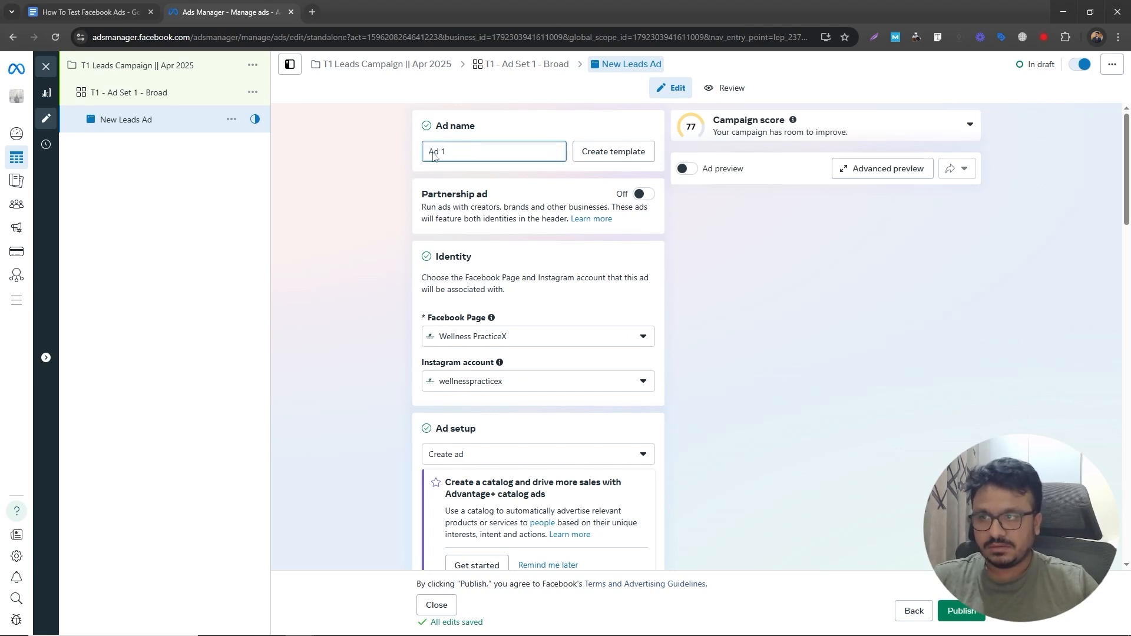
key("Left")
type("T")
left_click(442, 281)
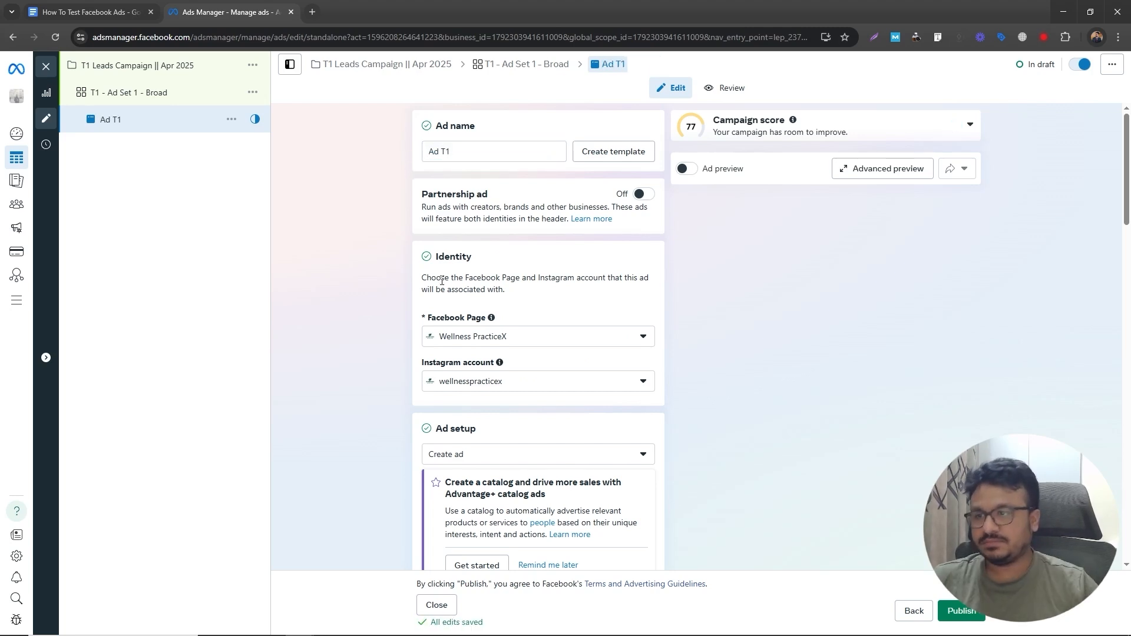
scroll(442, 281, "down", 10)
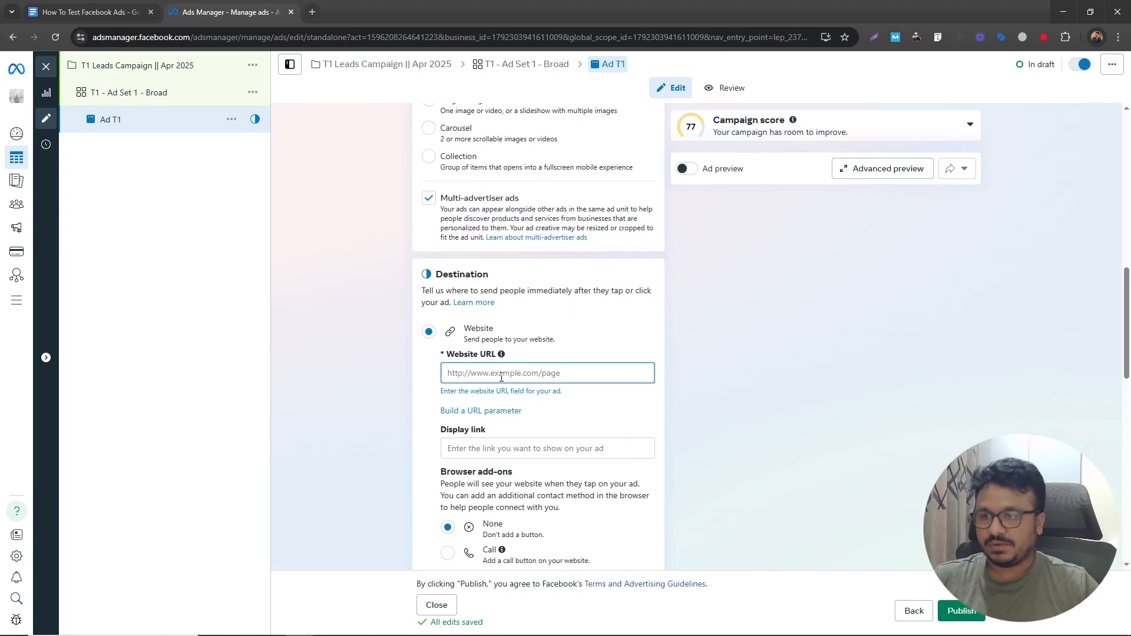
type("ht")
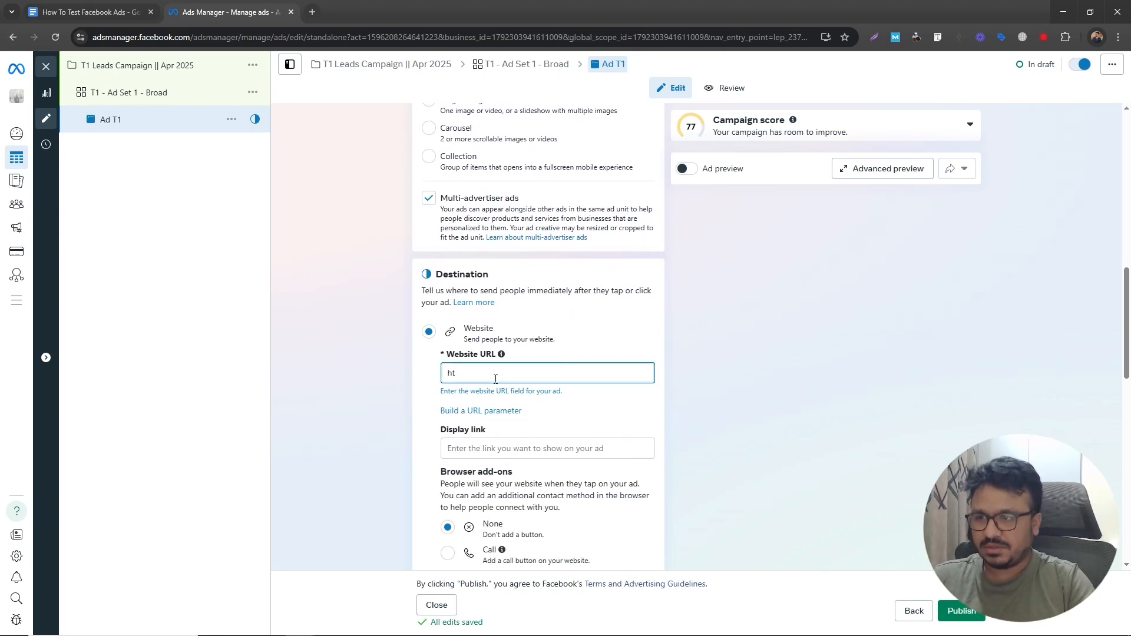
type("tps://ashhasib.com")
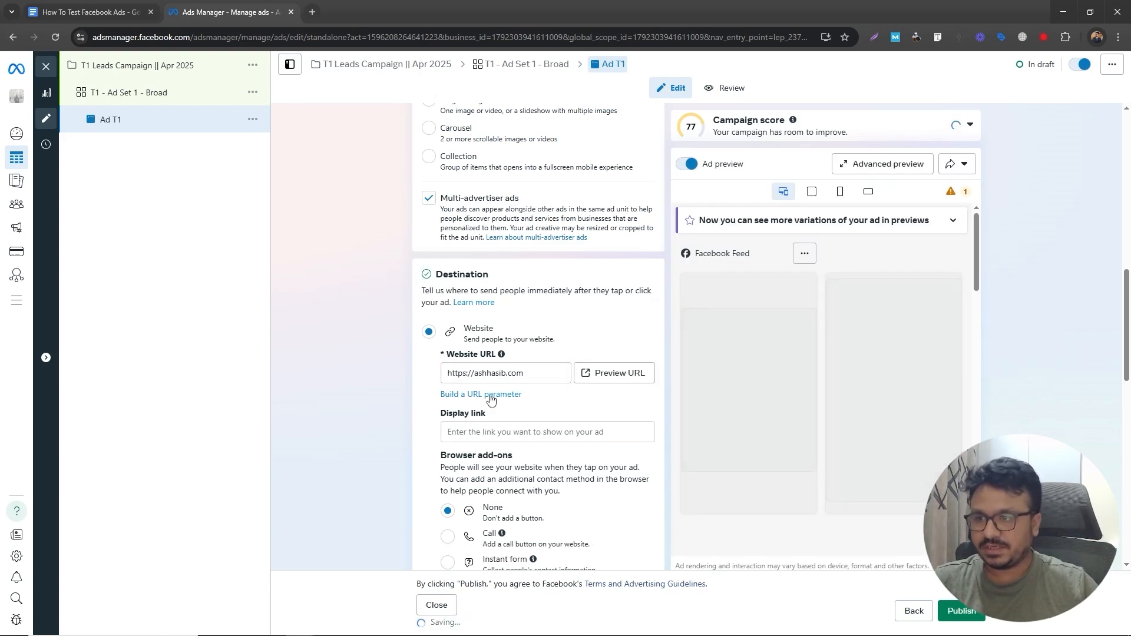
- Review the ad's browser add-ons, ad creative and tracking sections
scroll(515, 471, "down", 3)
scroll(516, 442, "up", 2)
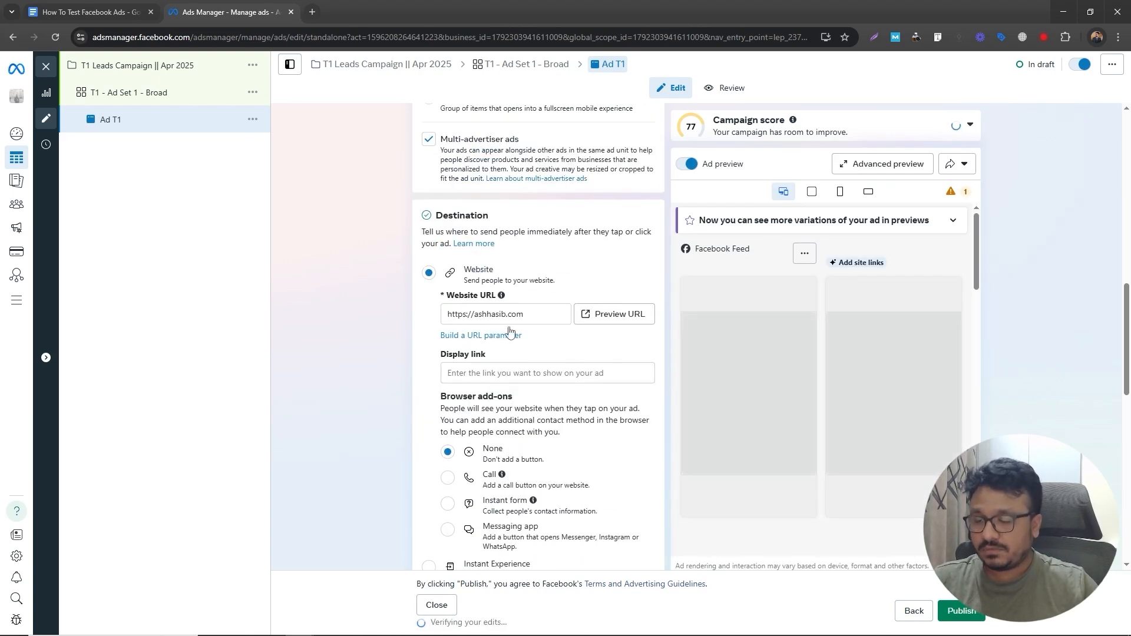
scroll(504, 311, "up", 1)
scroll(460, 383, "down", 4)
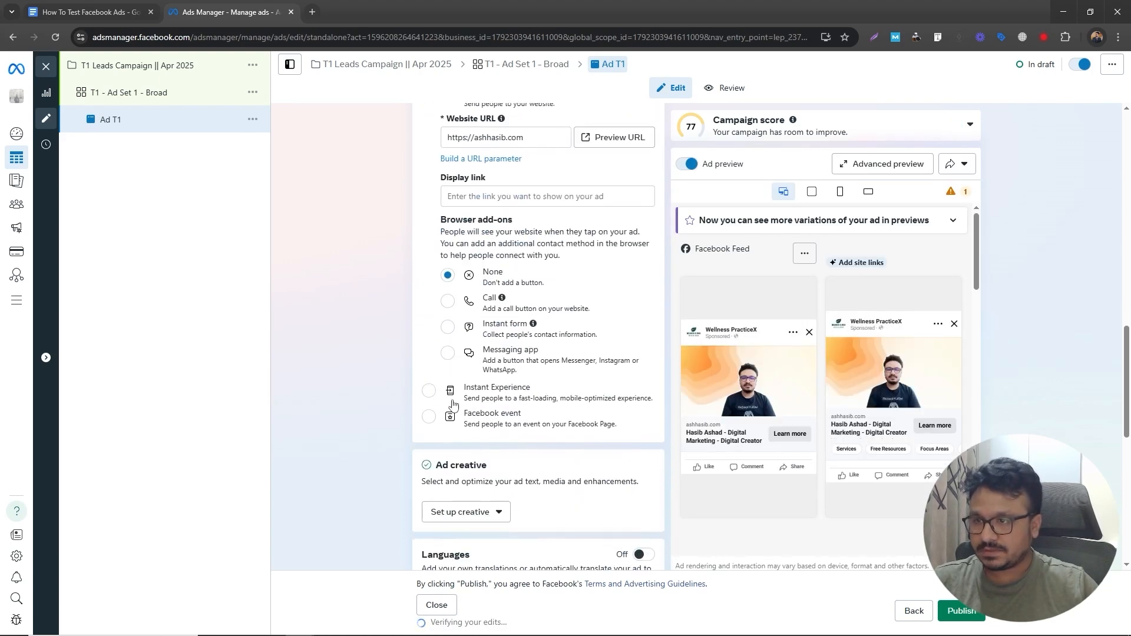
scroll(435, 325, "down", 10)
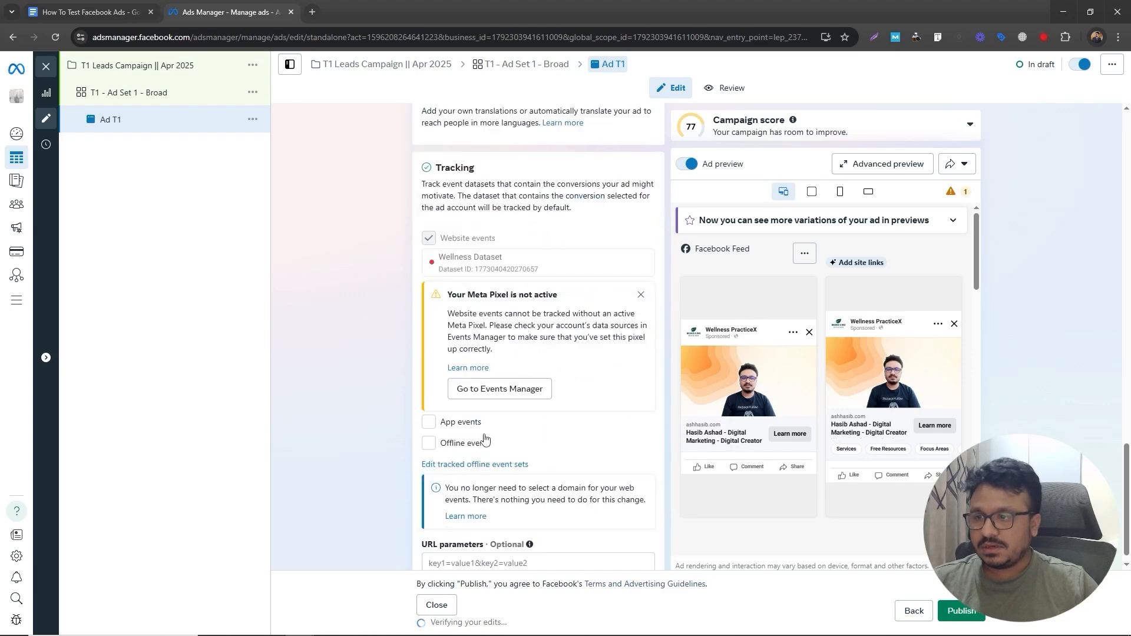
scroll(481, 432, "down", 10)
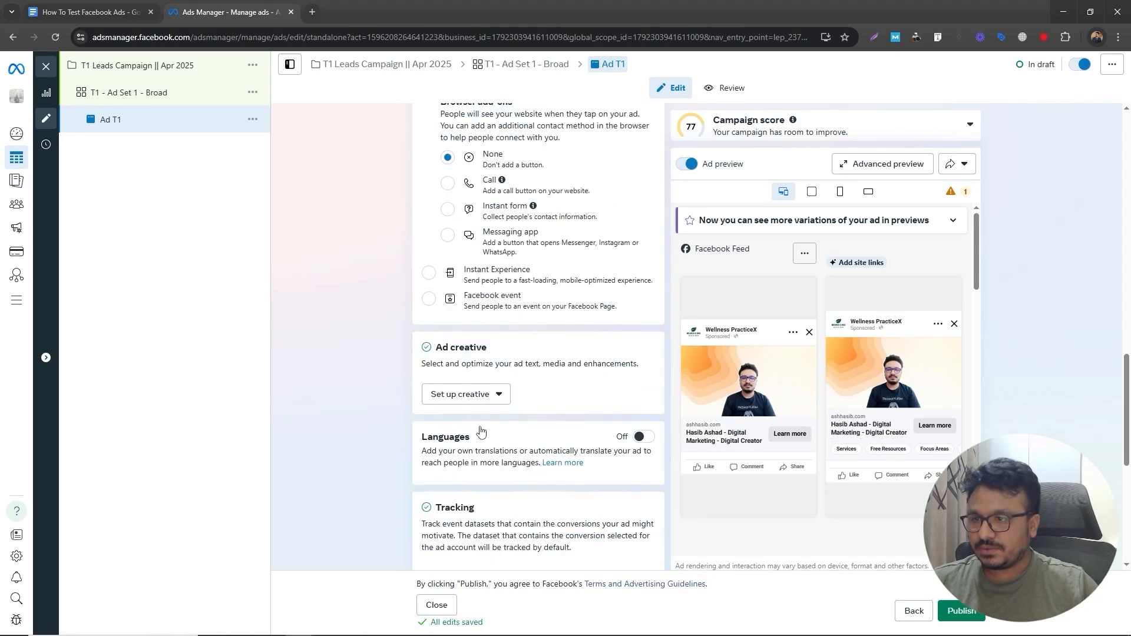
- Start setting up an image ad creative and accept the suggested site links
scroll(467, 237, "up", 2)
left_click(466, 220)
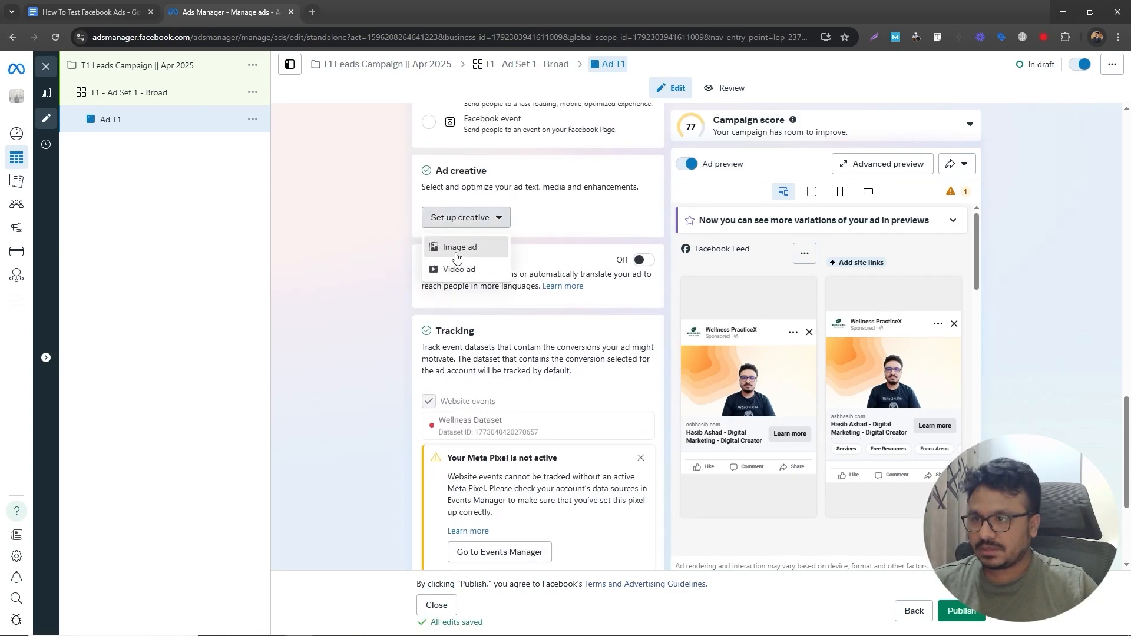
left_click(433, 260)
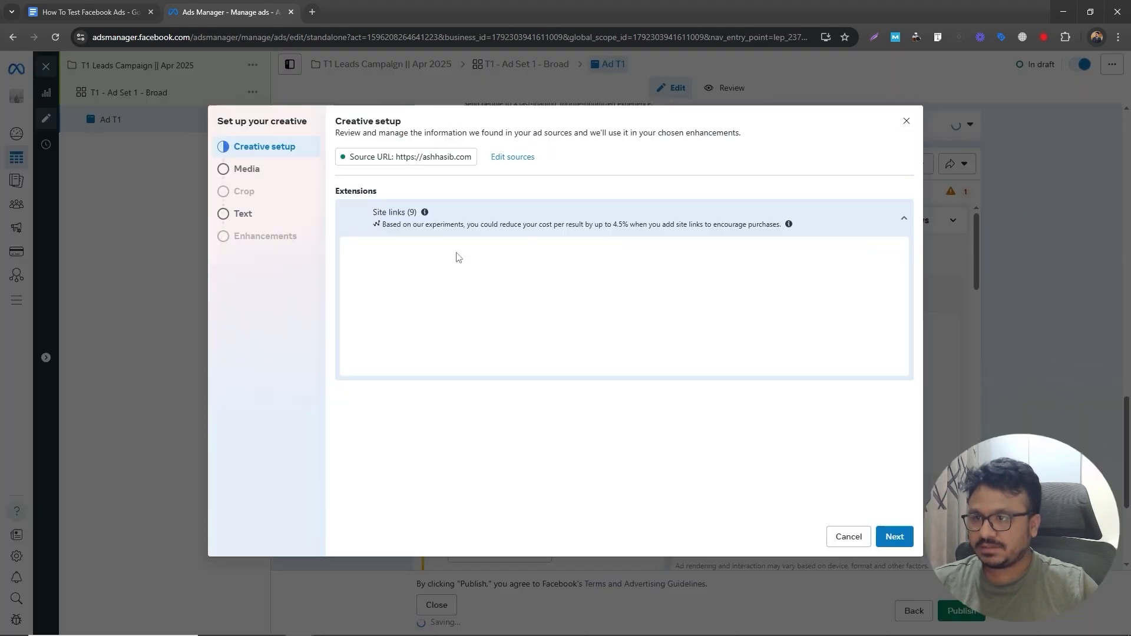
left_click(895, 537)
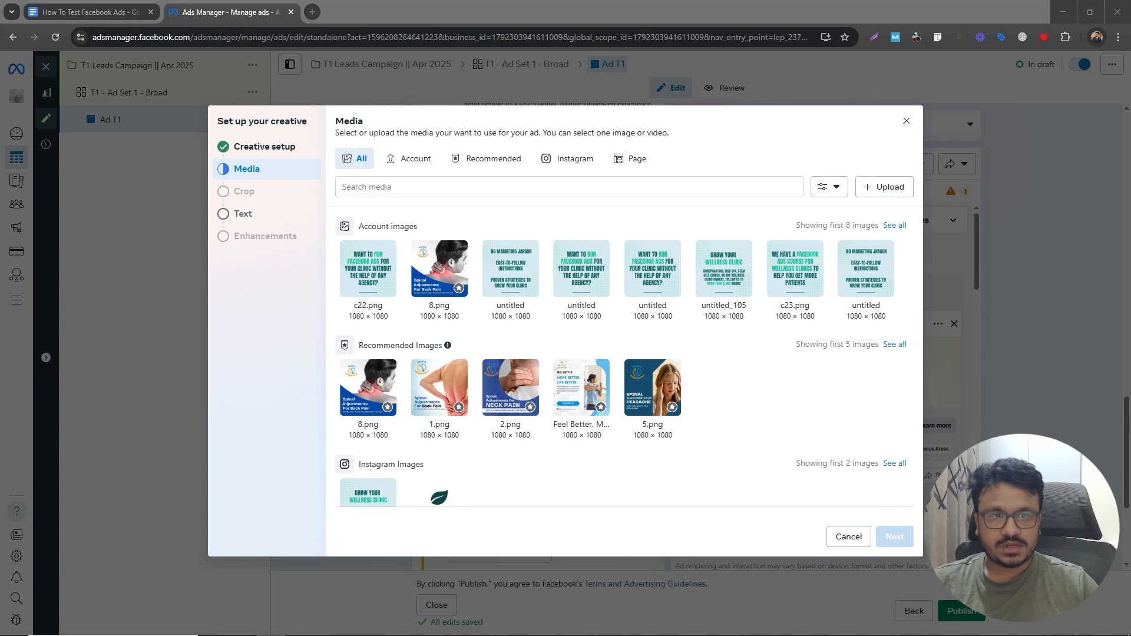
- Choose the Scale Your Pain Management Clinic image as the ad media and keep the original crops
left_click_drag(688, 308, 681, 316)
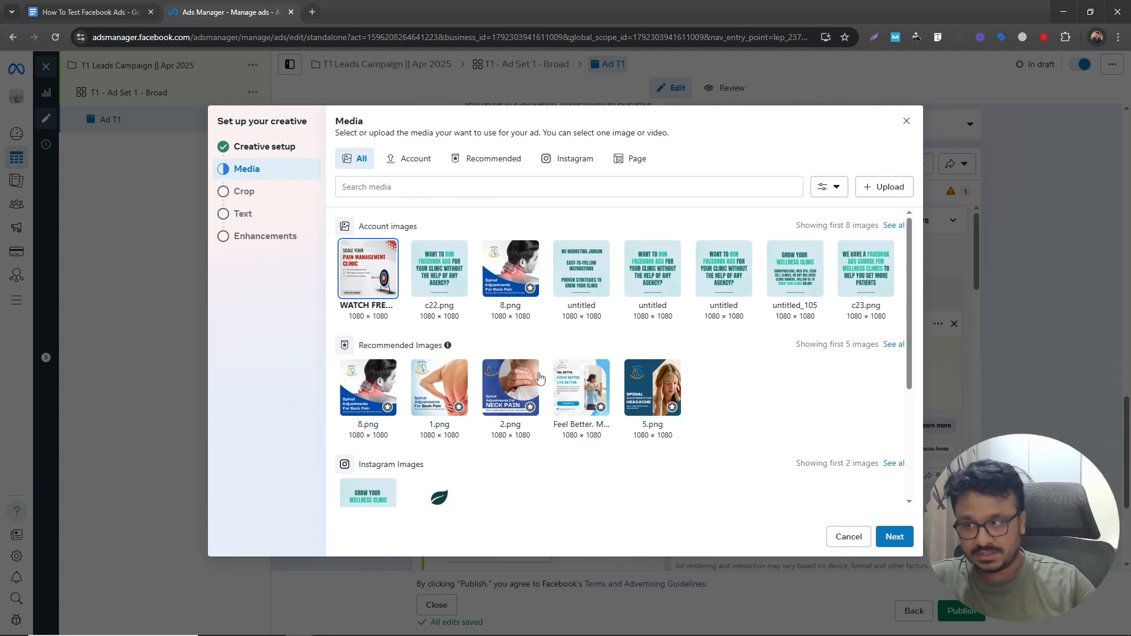
left_click(896, 538)
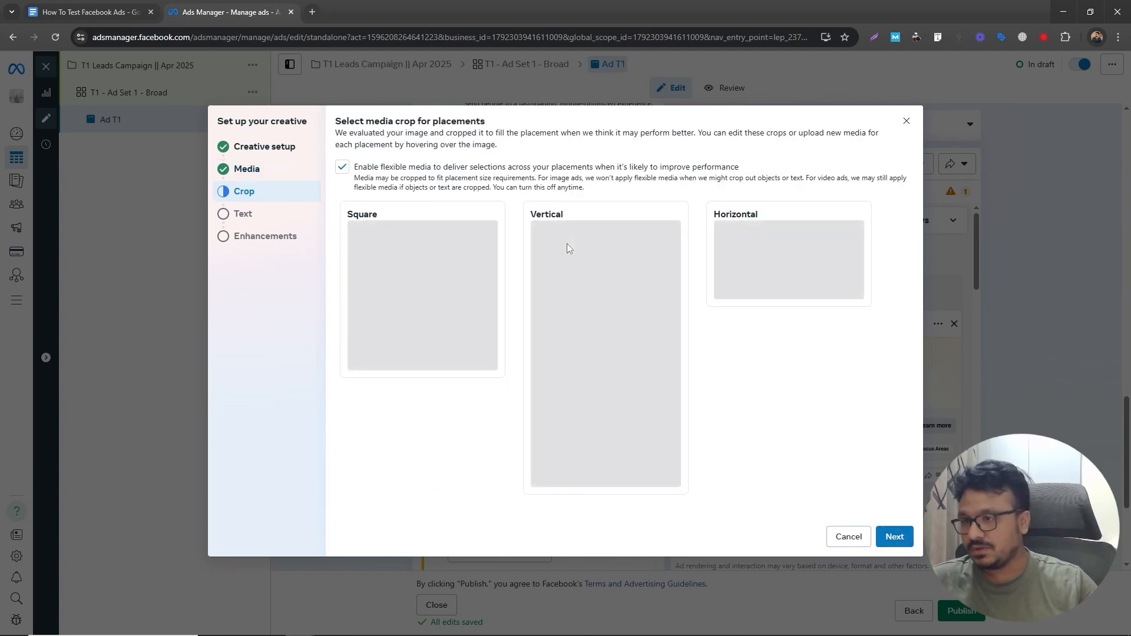
left_click(895, 537)
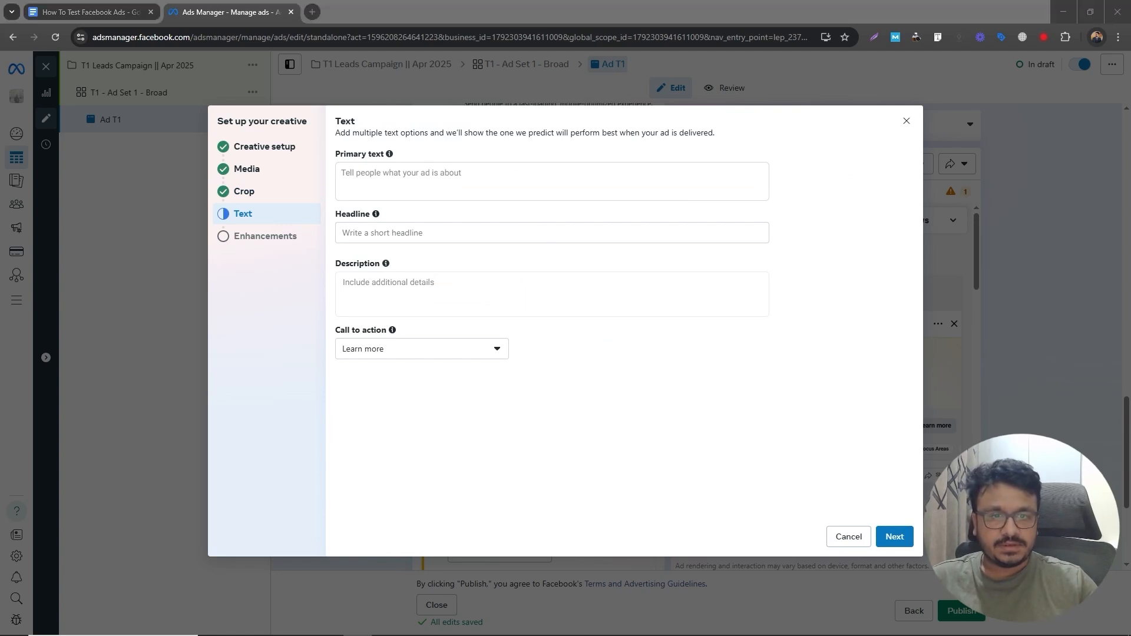
- Paste the headline and primary text, then finish the creative setup with default enhancements
left_click(486, 229)
type("Scale Your Pain Management Clinic Without Wasting Another Lead")
left_click(430, 196)
type("Are you tired of leads slipping through the cracks, low patient retention, and struggling to get reviews? Discover the proven system helping pain clinics like yours: ✅ Eliminate wasted leads ✅ Boost retention by 30% ✅ Get consistent 5-star reviews  🎯 It's time to fill your calendar and grow with confidence. 👉 Tap below to watch the free training now!")
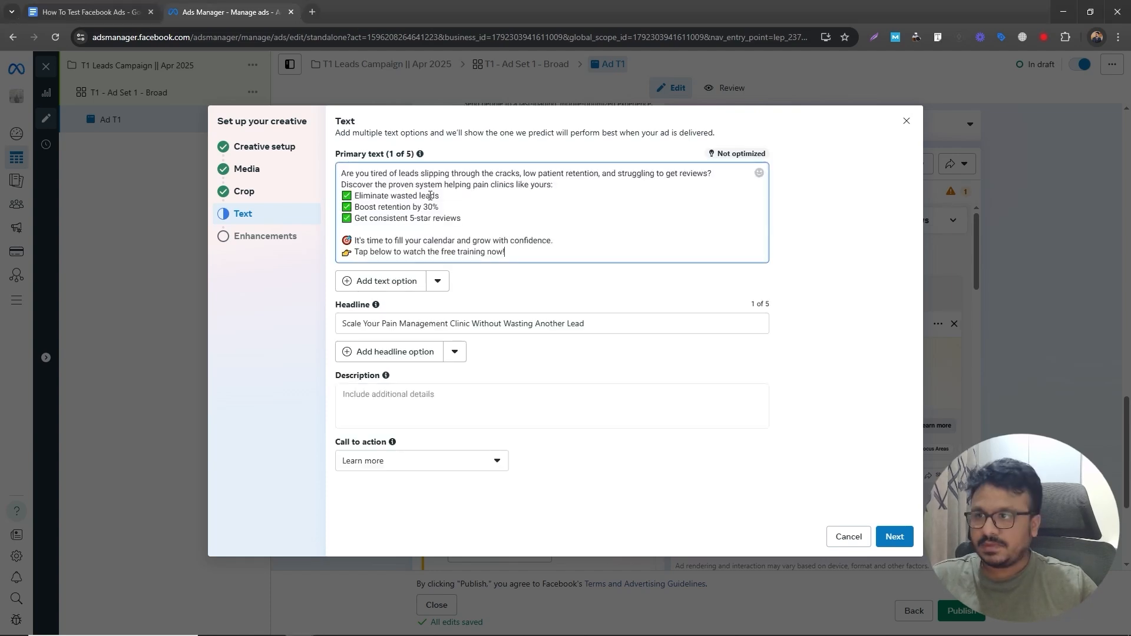
left_click(888, 537)
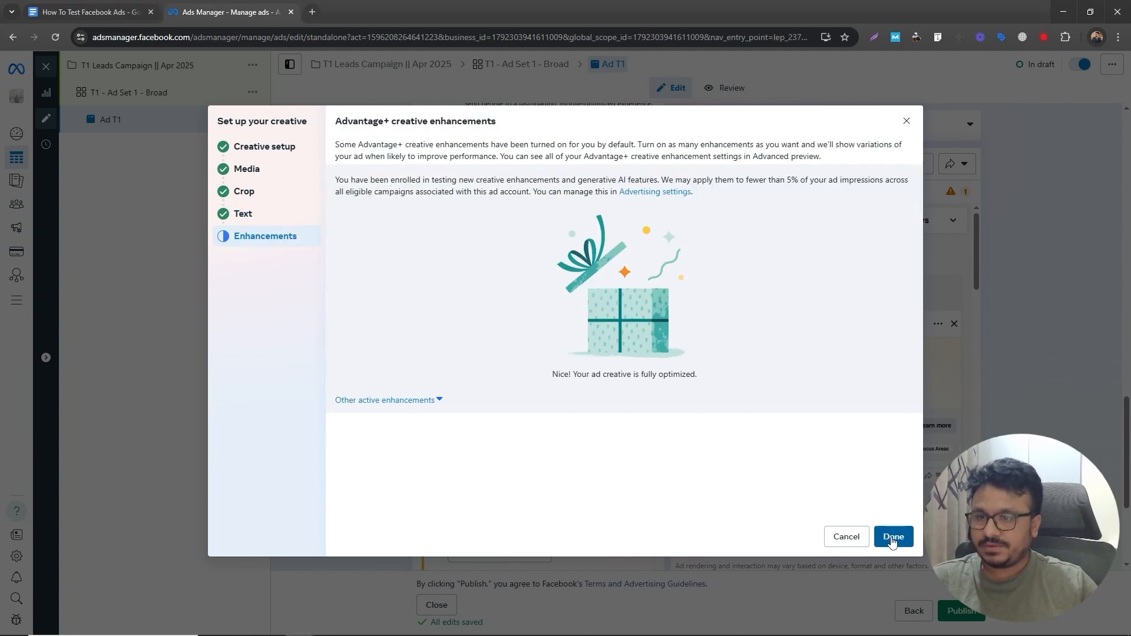
left_click(895, 543)
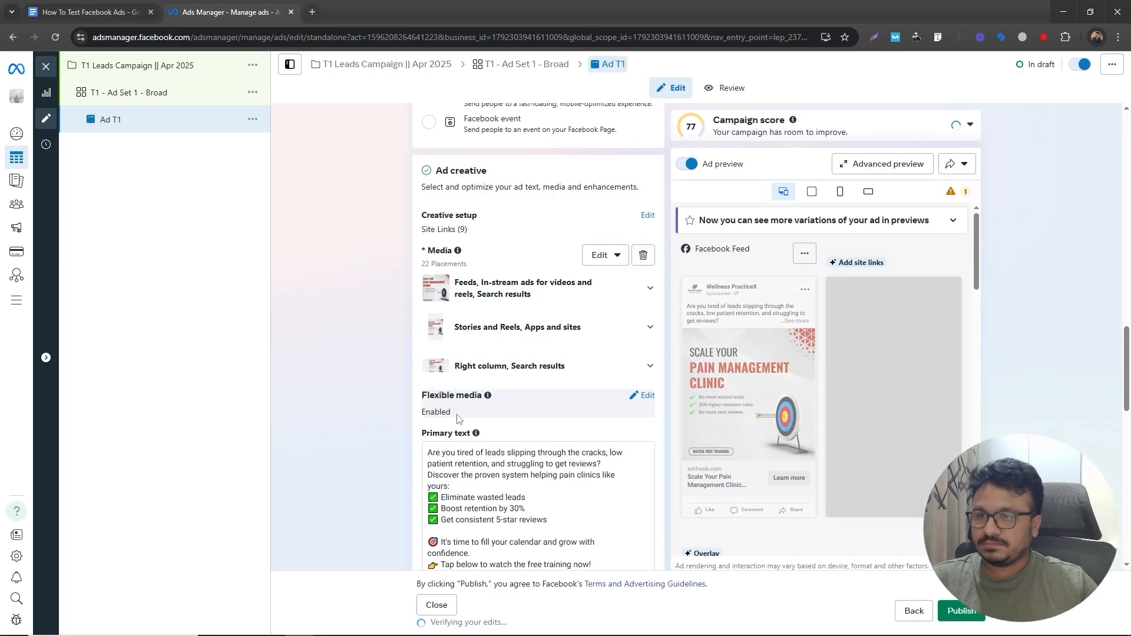
- Review the completed ad's name, identity, destination and creative text
scroll(385, 413, "up", 10)
scroll(378, 389, "up", 7)
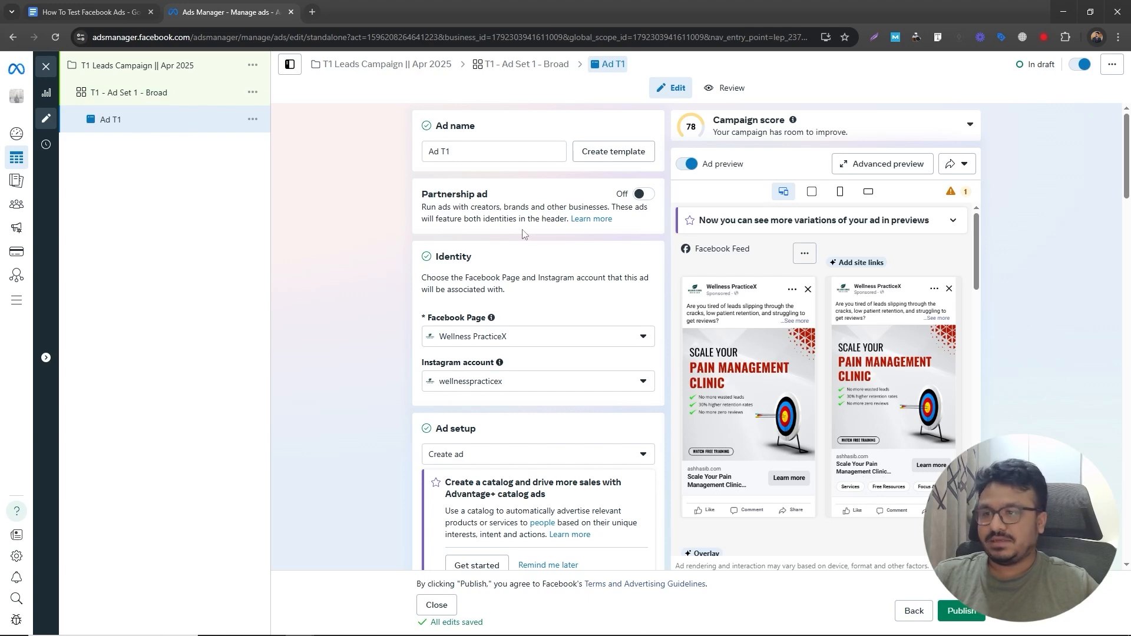
scroll(519, 236, "down", 3)
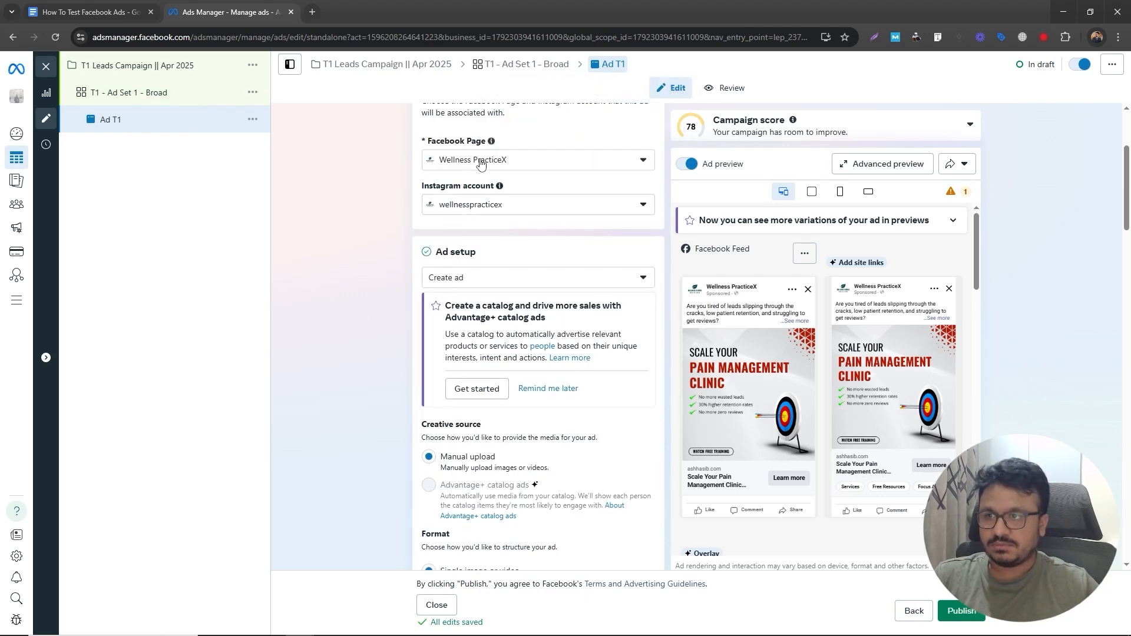
scroll(461, 293, "down", 10)
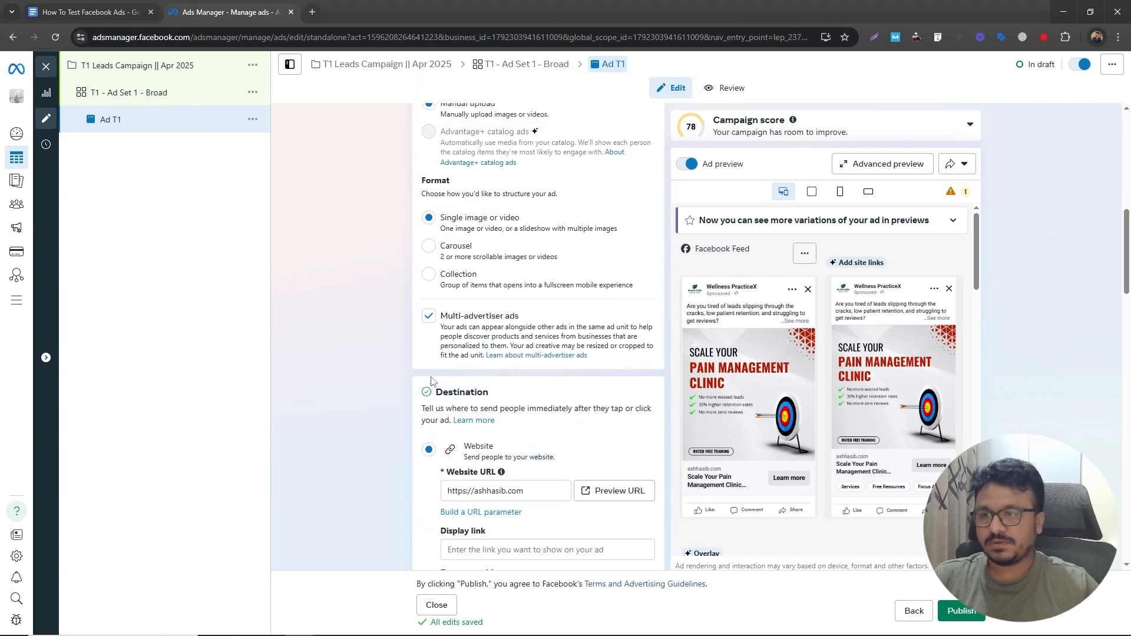
scroll(519, 236, "down", 5)
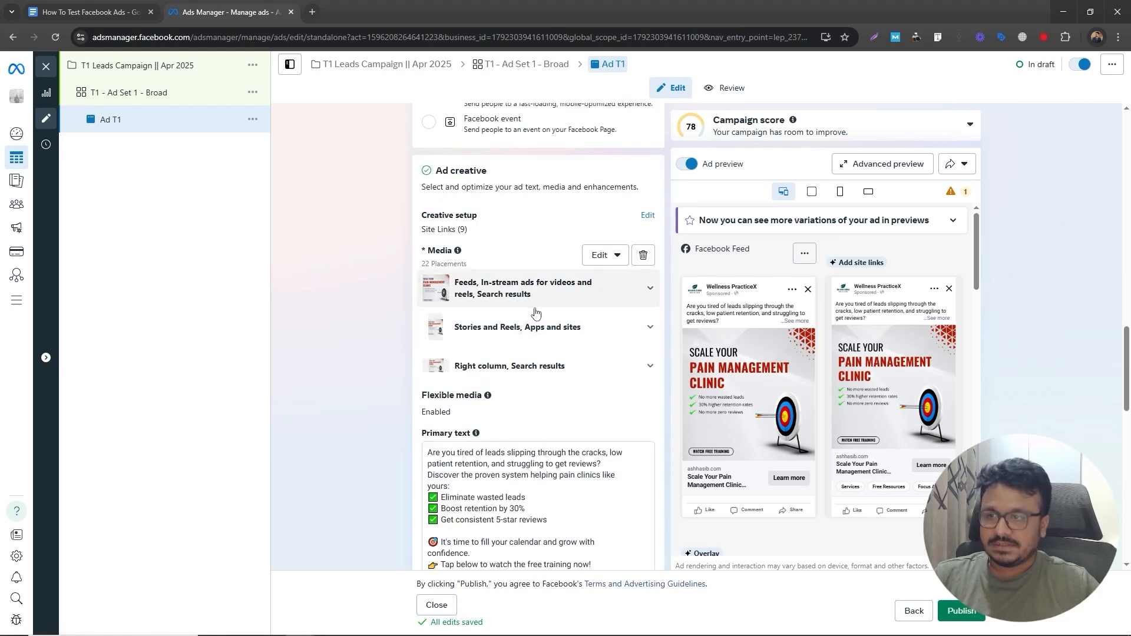
scroll(530, 383, "down", 4)
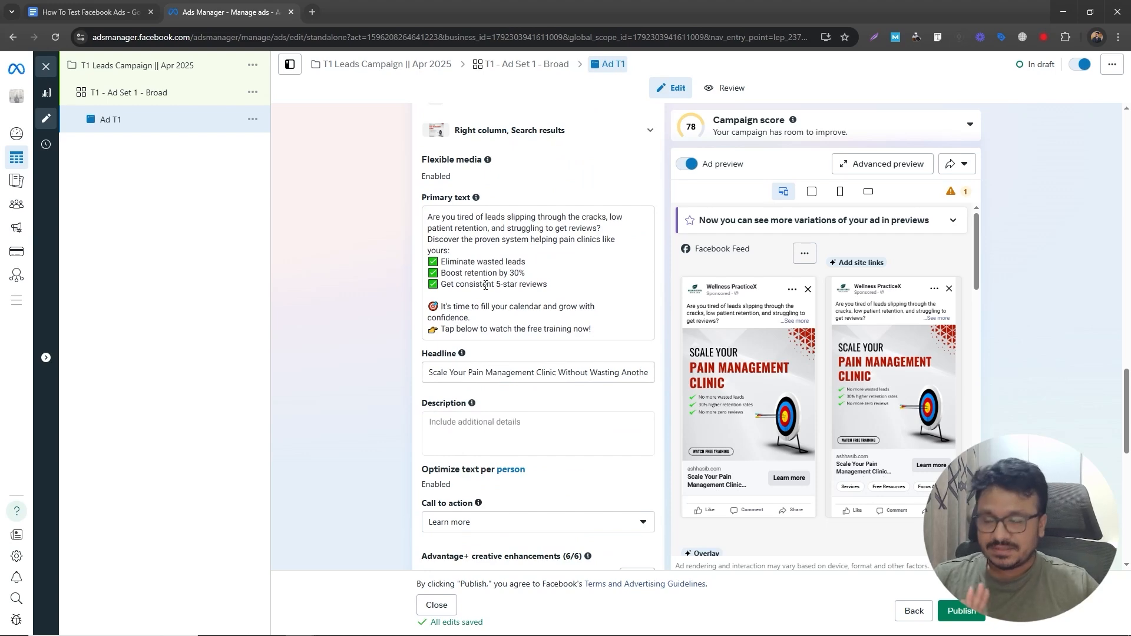
- Duplicate the T1 - Ad Set 1 - Broad ad set into the same campaign as one copy
left_click(252, 92)
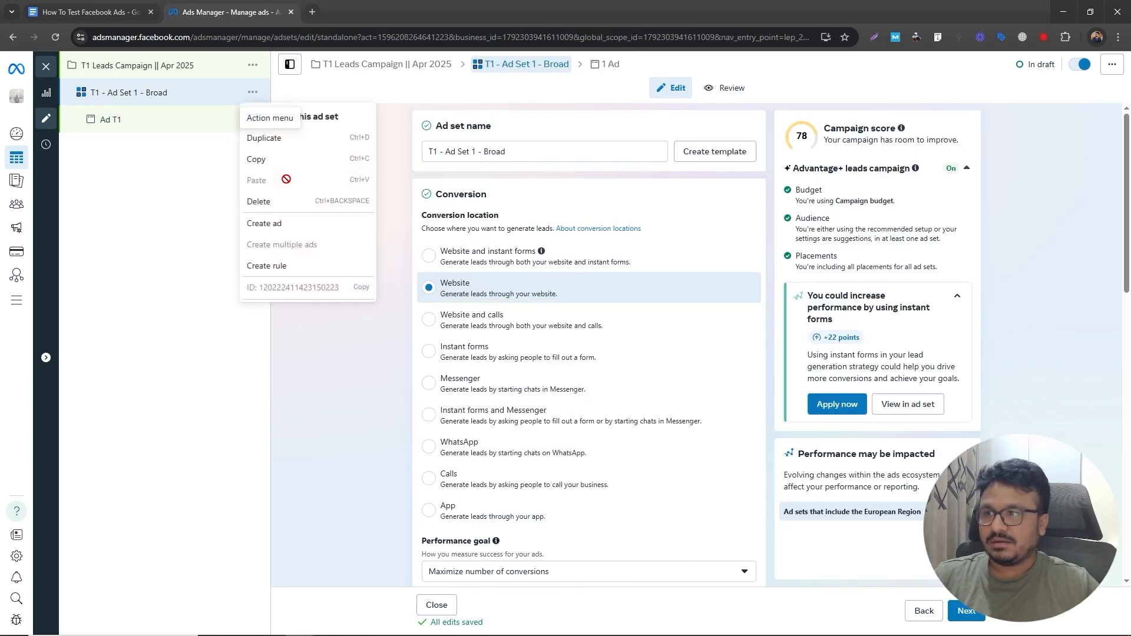
left_click(277, 138)
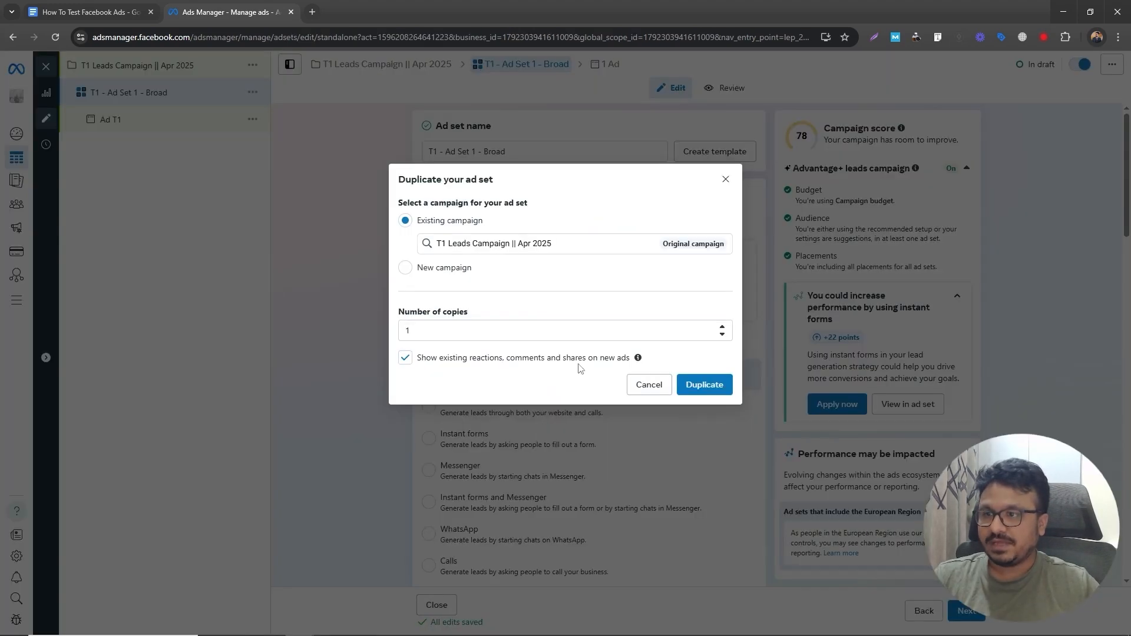
left_click(705, 384)
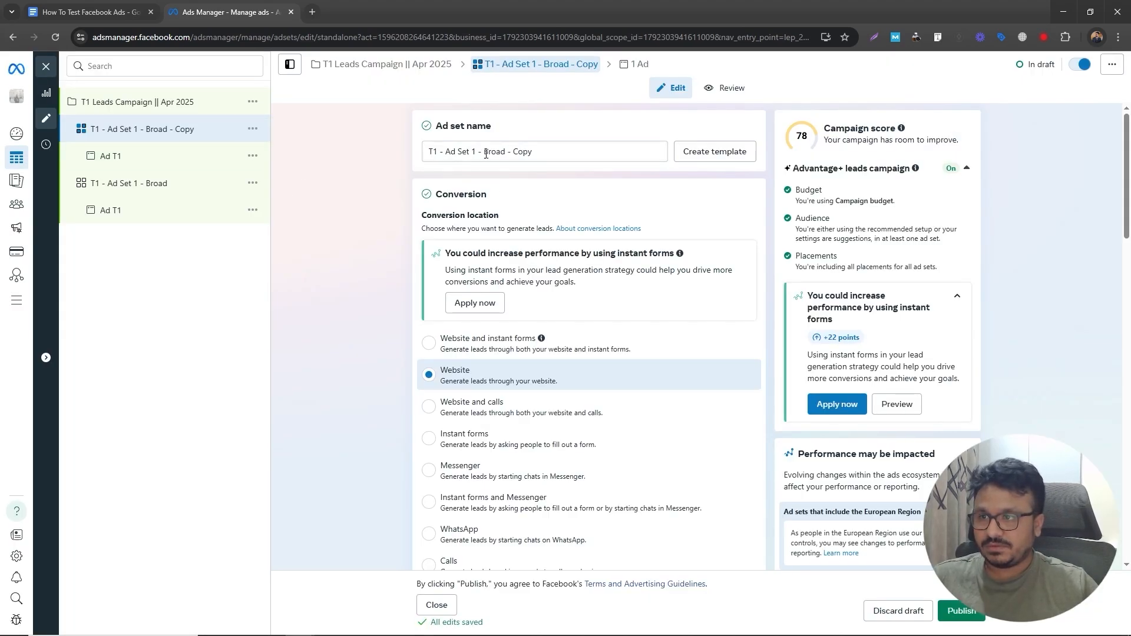
- Rename the duplicated ad set to T1 - Ad Set 2 - Broad
left_click_drag(513, 152, 555, 153)
key("BackSpace")
key("BackSpace")
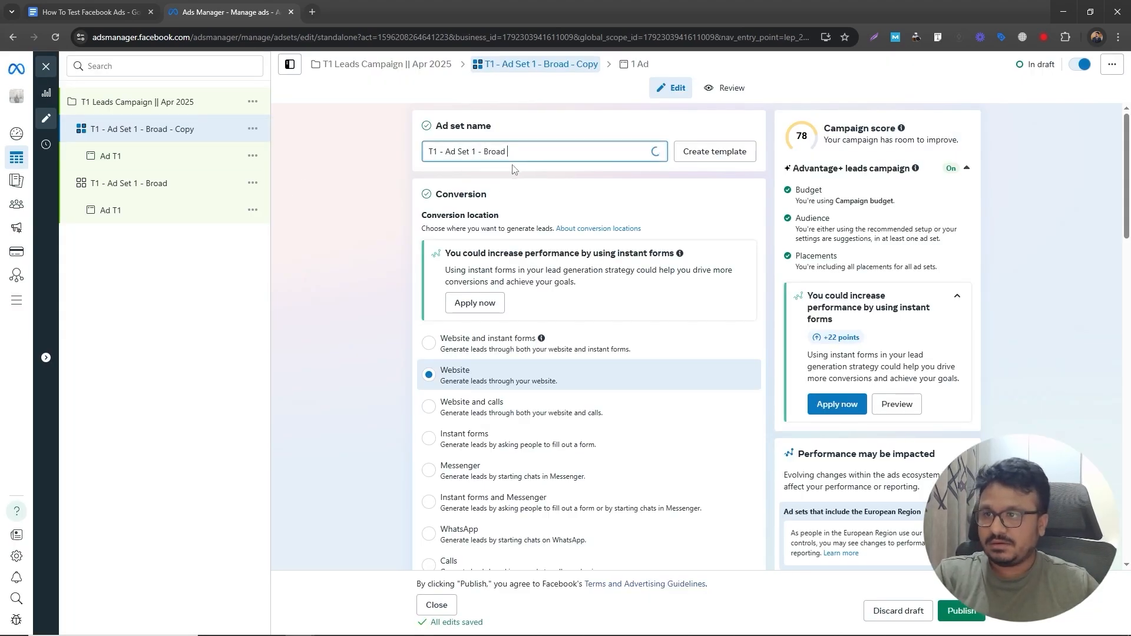
left_click(476, 152)
key("BackSpace")
type("2")
left_click(445, 176)
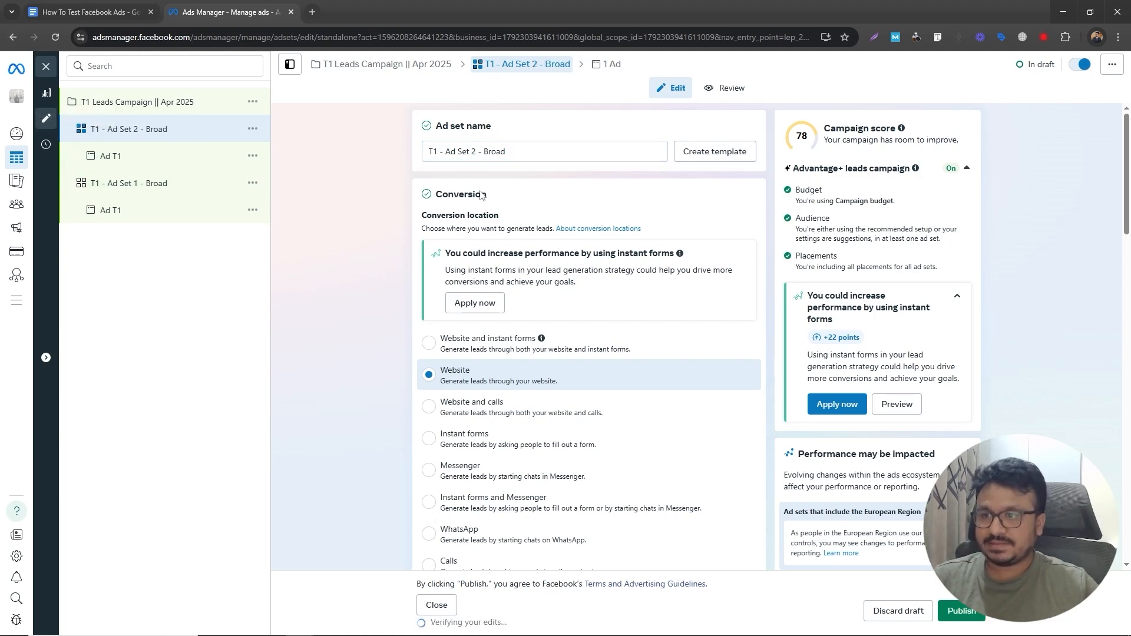
- Rename the ad inside the new ad set to Ad T2
scroll(352, 428, "down", 15)
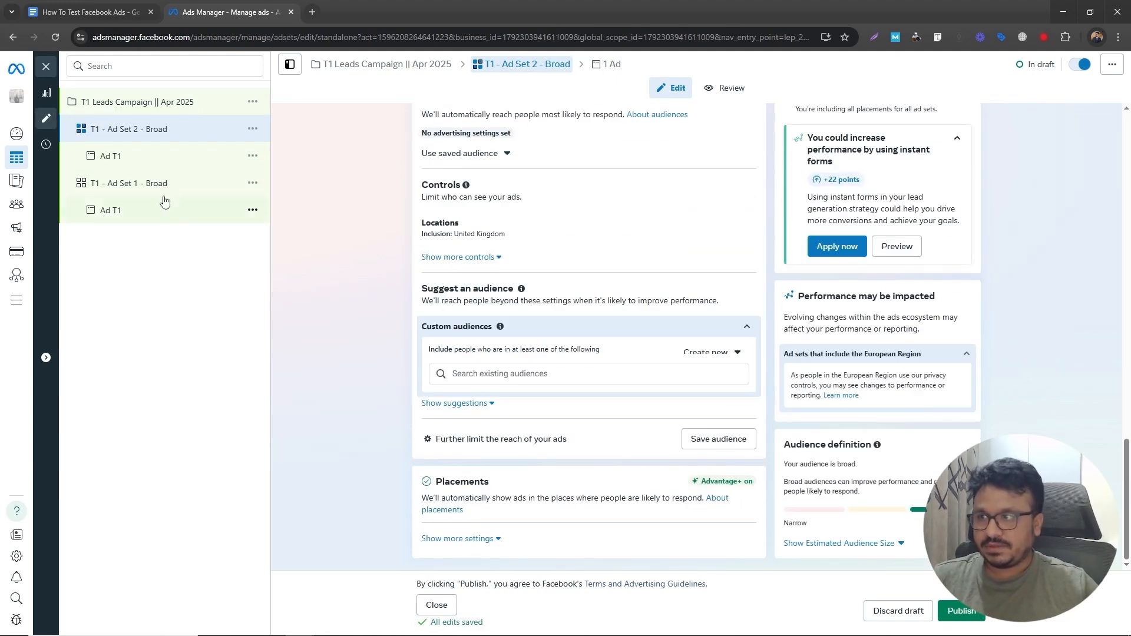
left_click(140, 158)
left_click(447, 152)
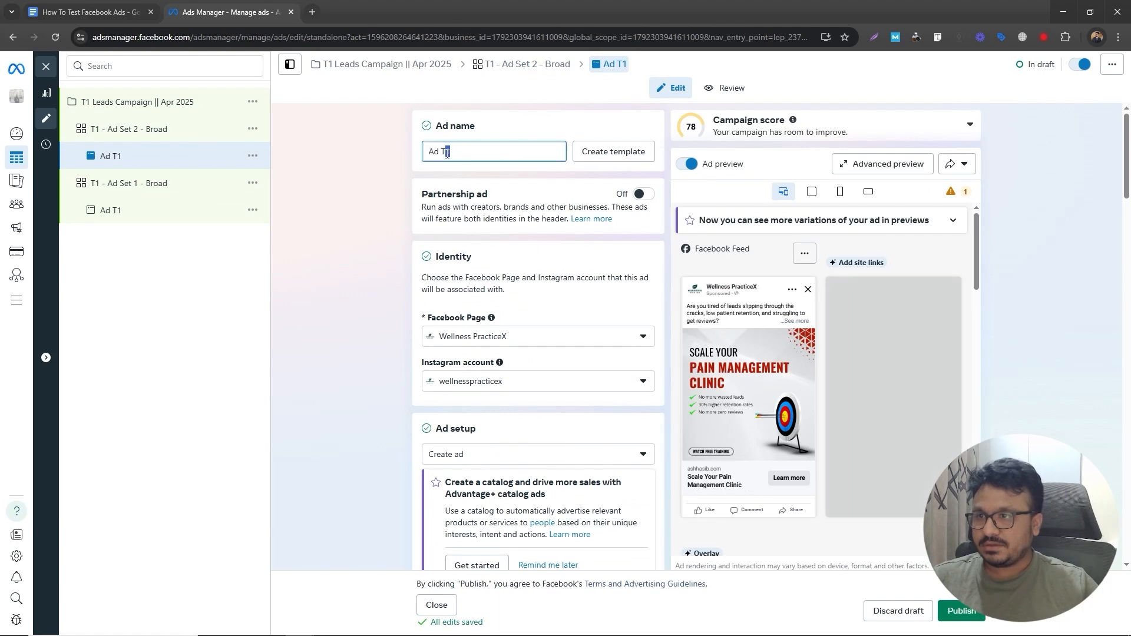
type("2")
- Remove the ad's current media and start a new image creative setup, accepting the suggested site links
scroll(458, 362, "down", 9)
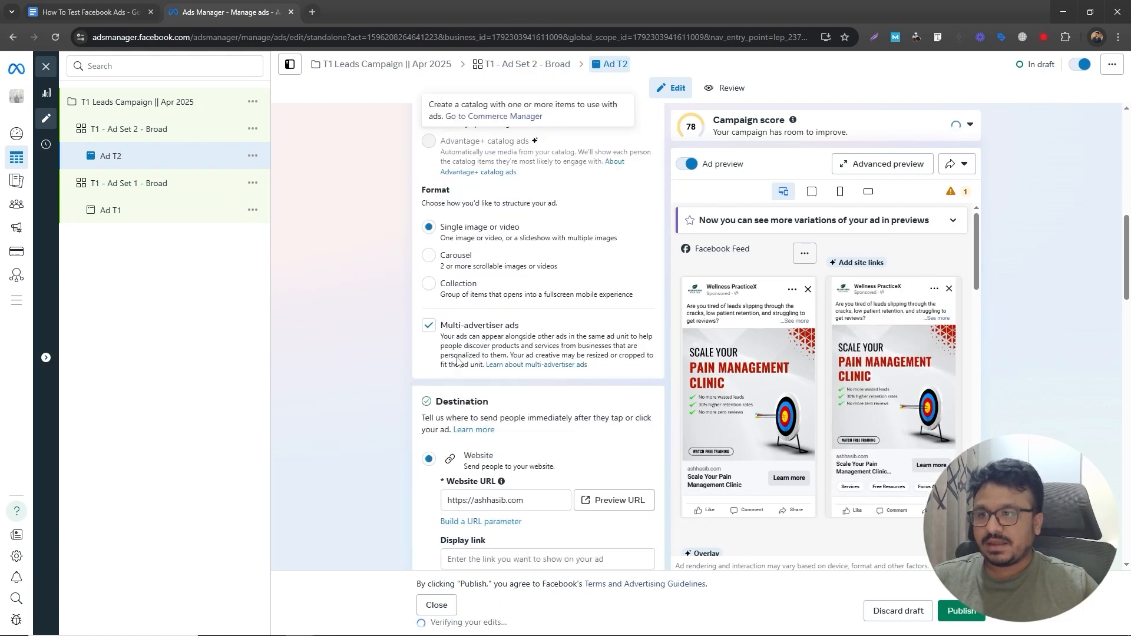
scroll(458, 362, "down", 10)
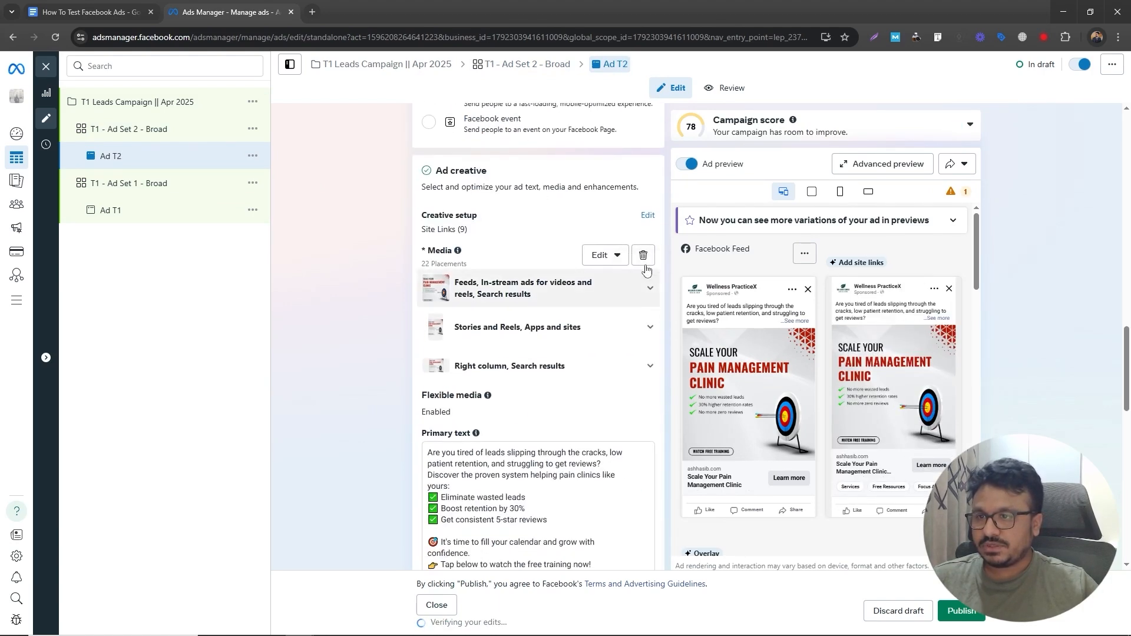
left_click(645, 261)
left_click(464, 269)
left_click(463, 300)
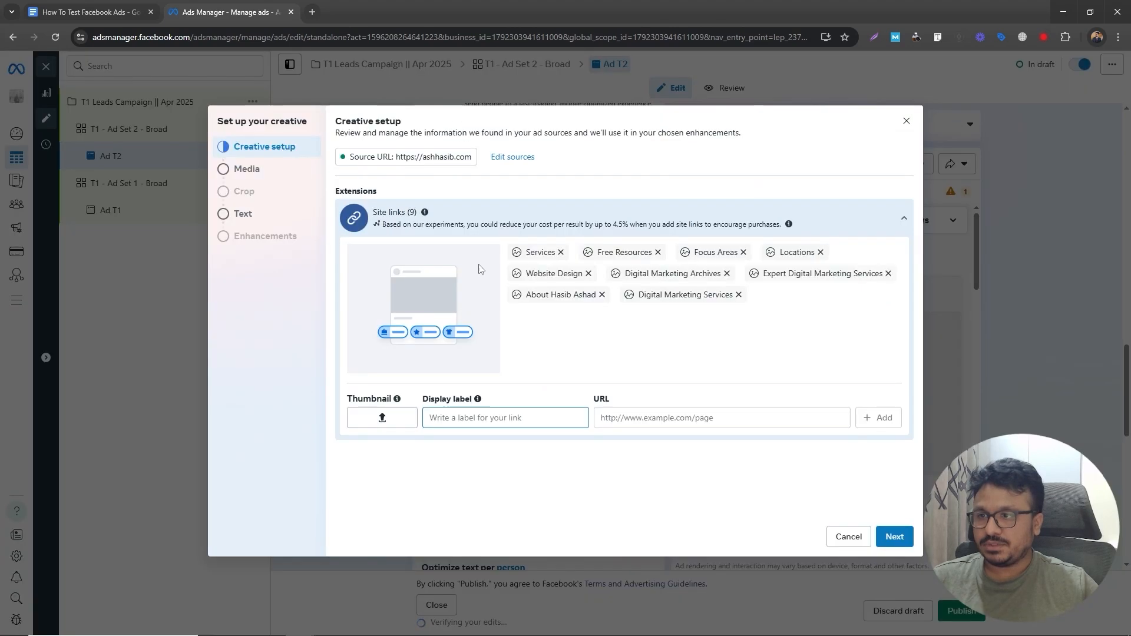
left_click(895, 537)
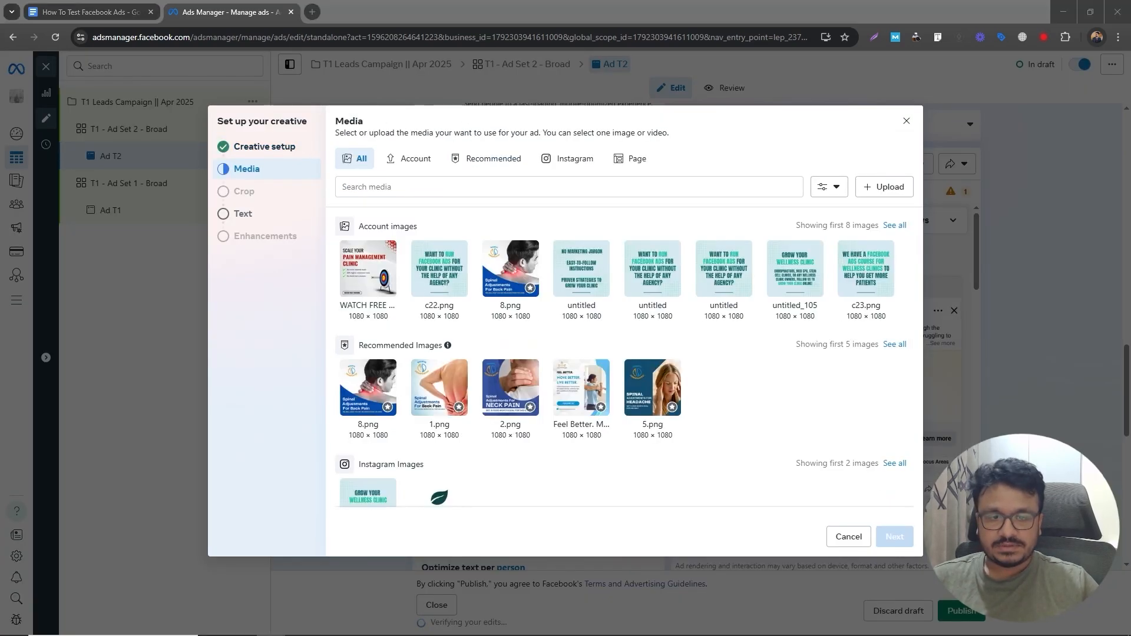
- Upload The Power of Facebook Ads for Wellness Clinics image and finish the creative with existing text and enhancements
left_click_drag(1130, 259, 699, 262)
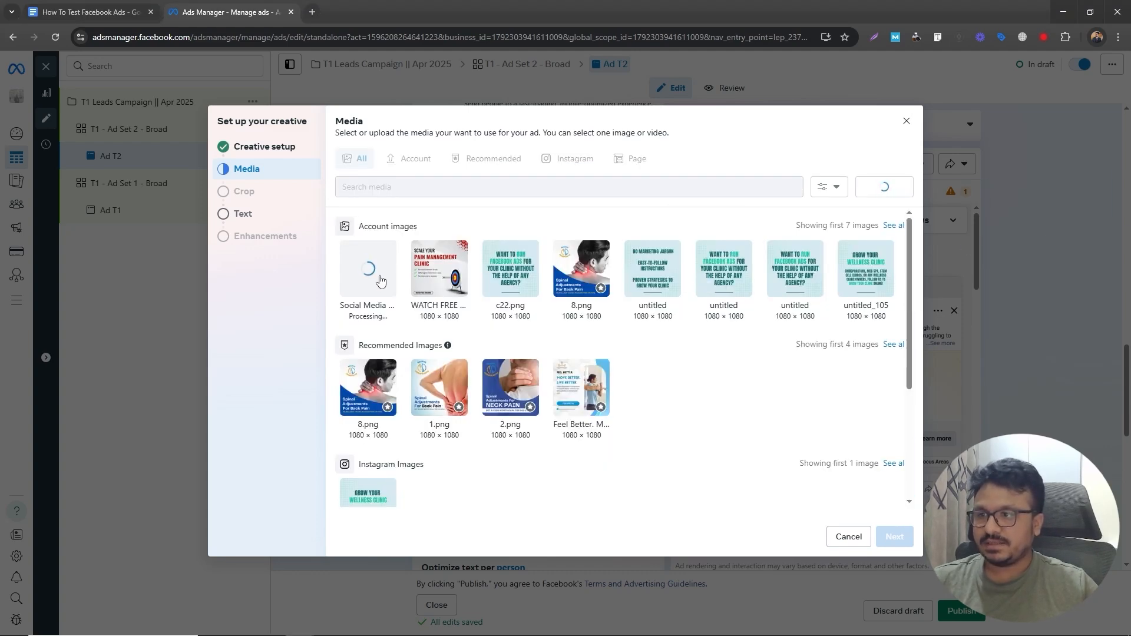
left_click(894, 537)
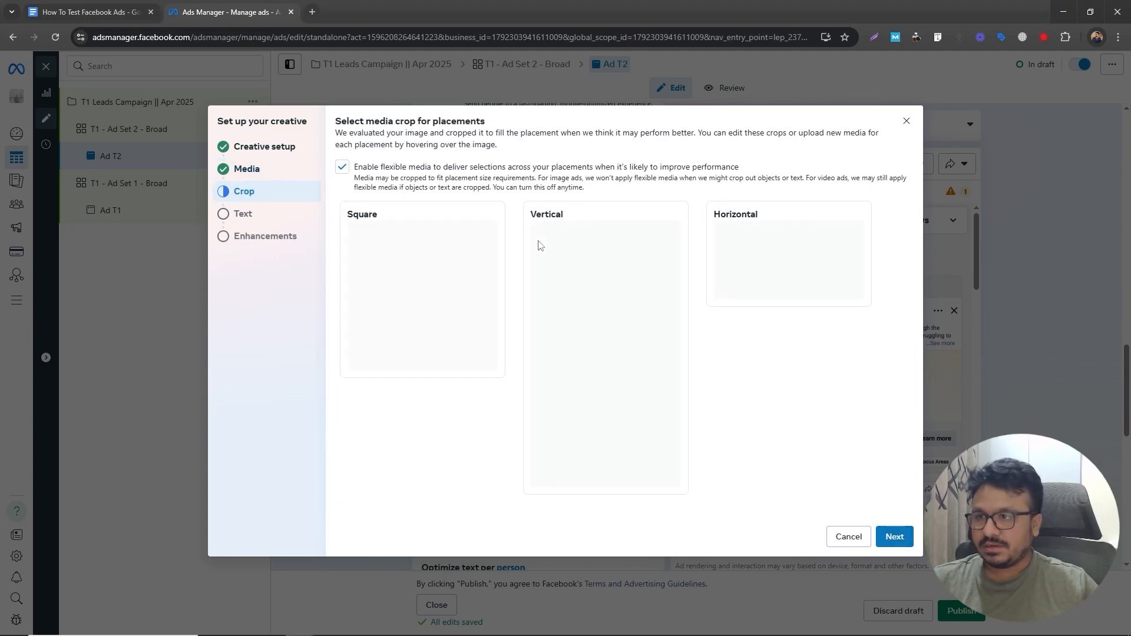
left_click(892, 537)
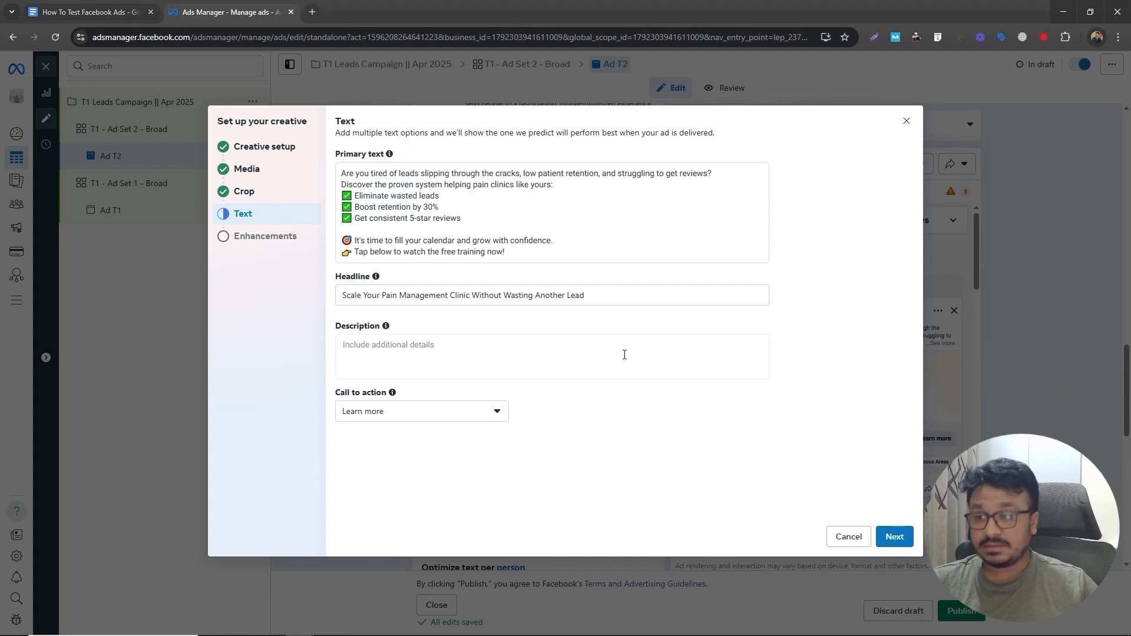
left_click(890, 537)
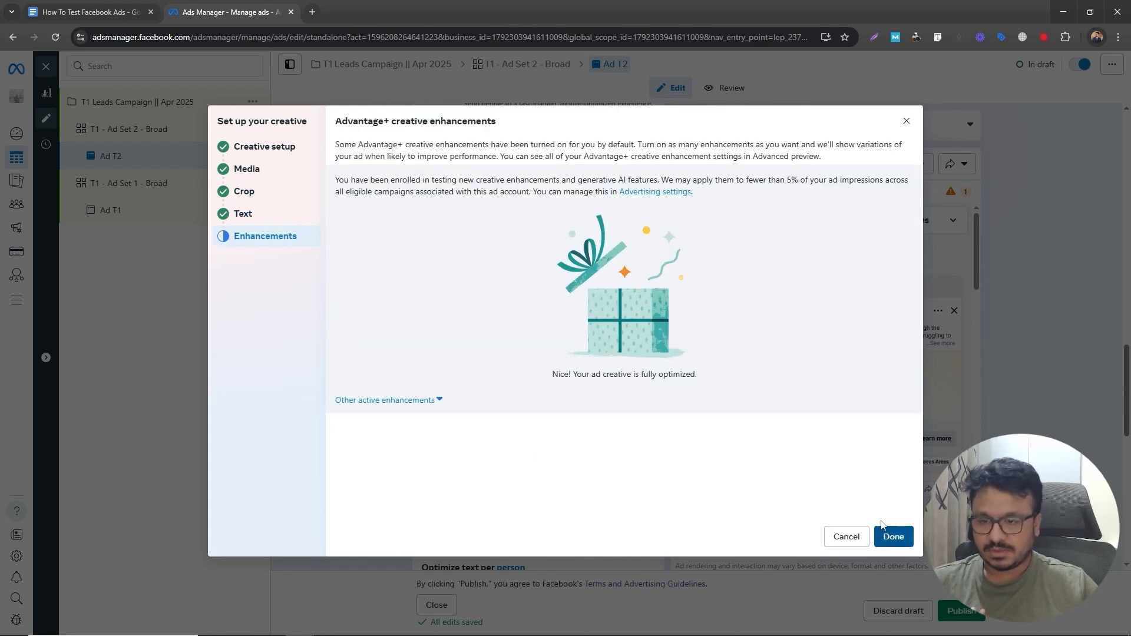
left_click(890, 536)
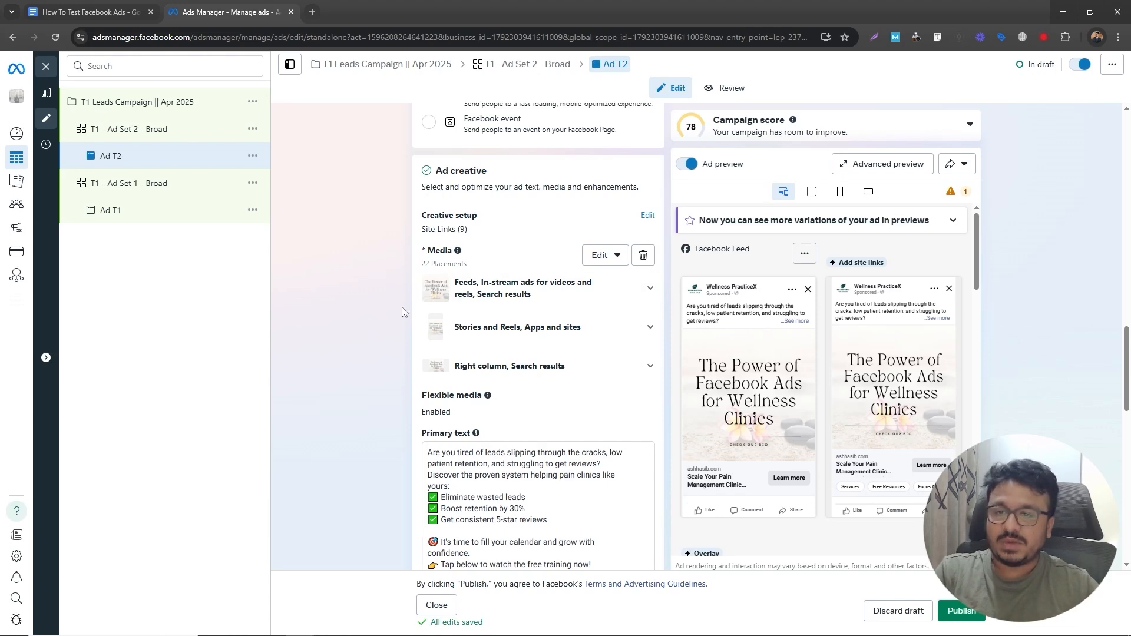
- Duplicate the T1 - Ad Set 2 - Broad ad set into the same campaign
left_click(251, 131)
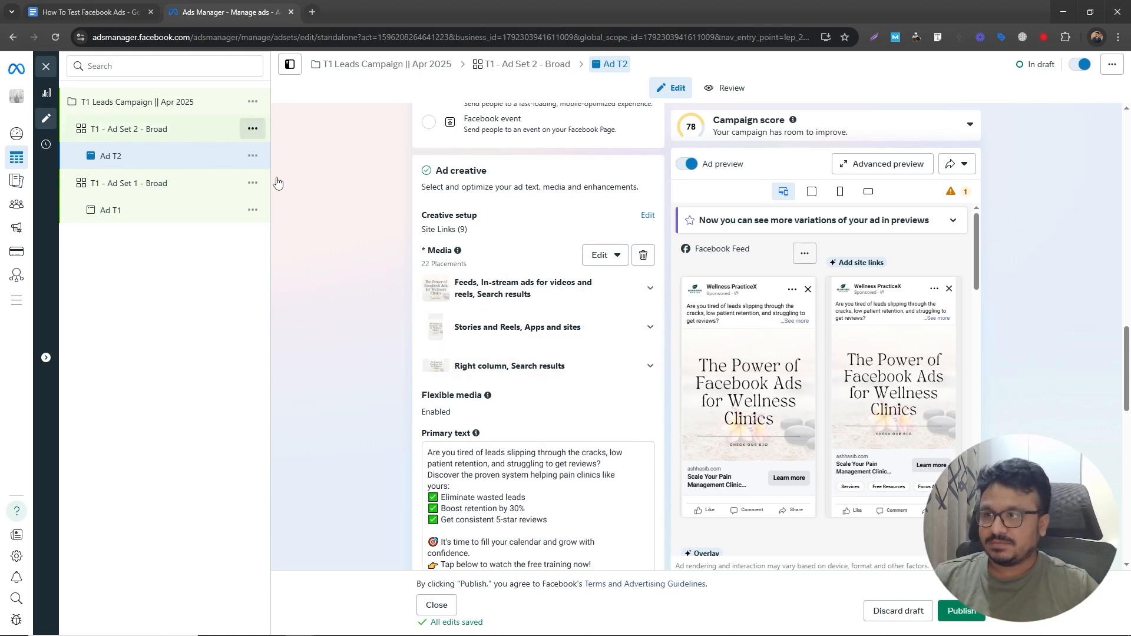
left_click(289, 172)
left_click(707, 384)
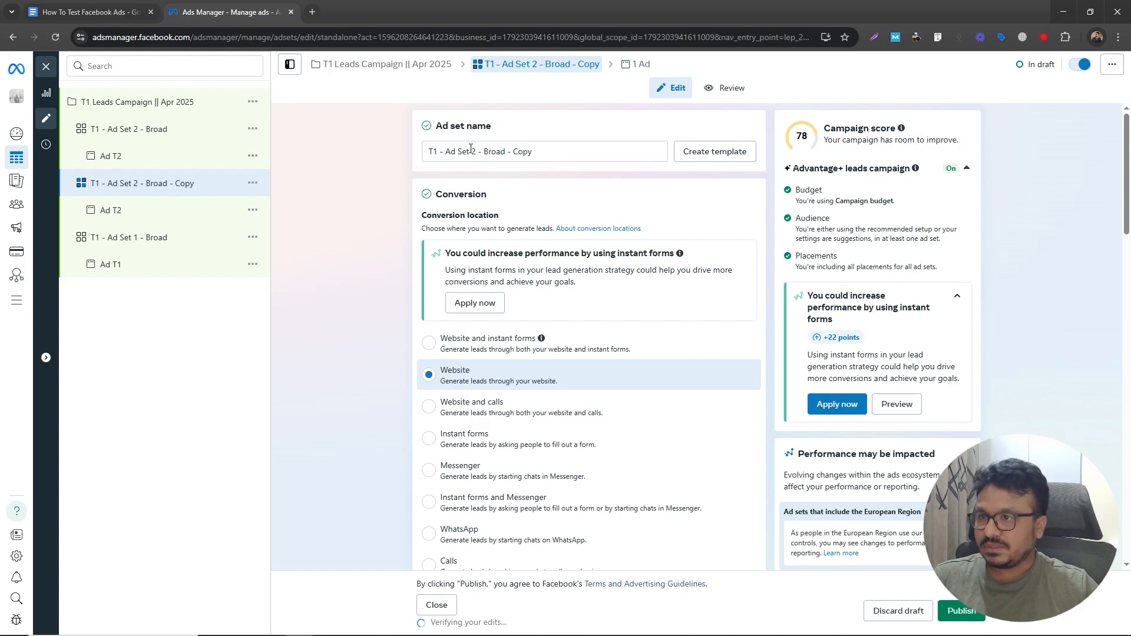
- Rename the new ad set copy to T1 - Ad Set 3 - Broad
left_click(473, 151)
left_click_drag(508, 152, 535, 158)
key("BackSpace")
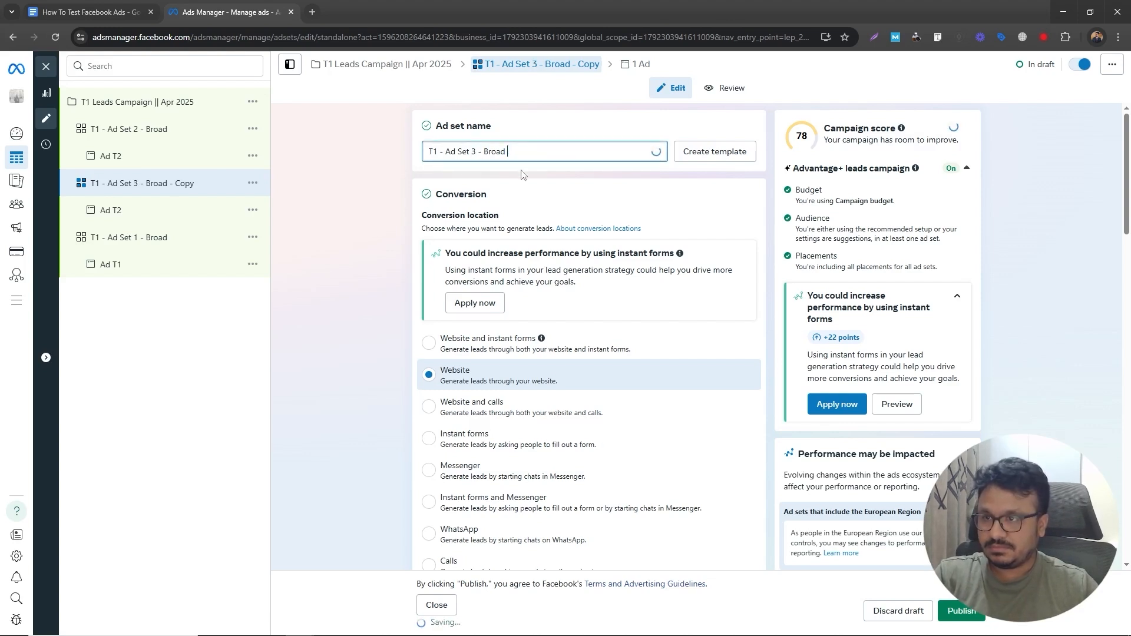
left_click(370, 212)
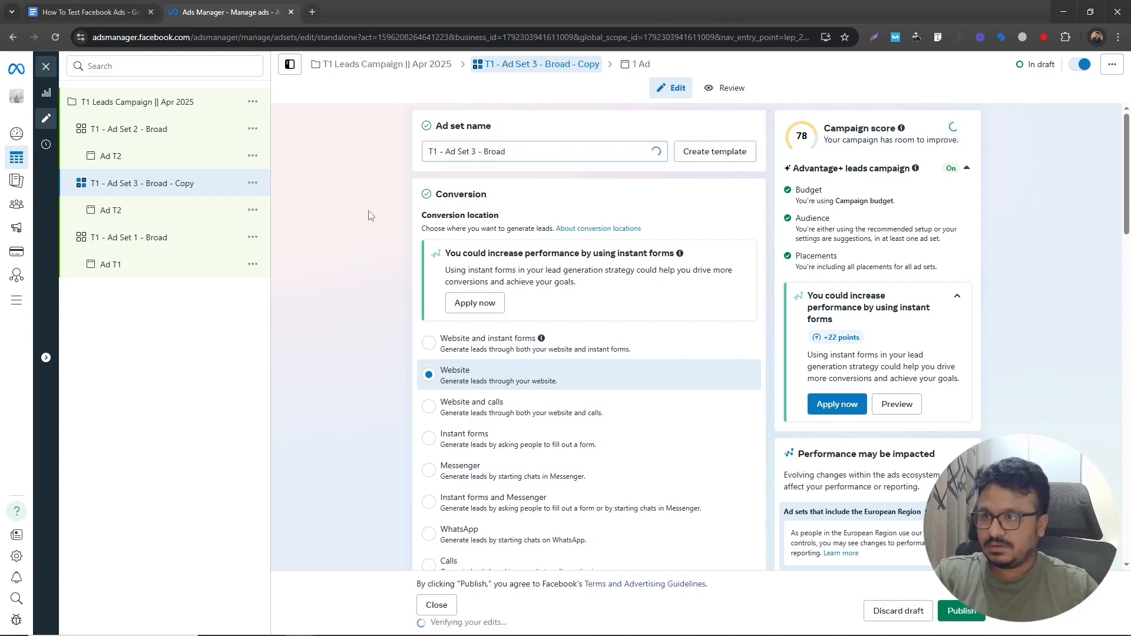
- Rename the ad inside T1 - Ad Set 3 - Broad to Ad T3
left_click(212, 213)
left_click(455, 152)
key("BackSpace")
type("3")
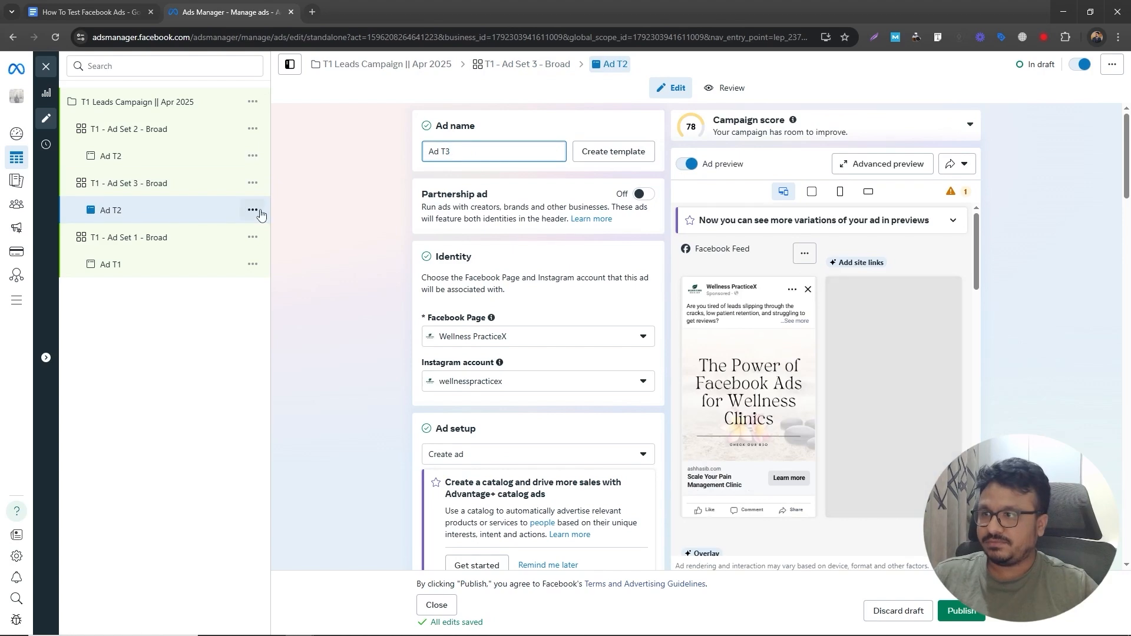
- Remove Ad T3's media and start a new image creative setup, accepting the suggested site links
left_click(295, 215)
scroll(380, 415, "down", 6)
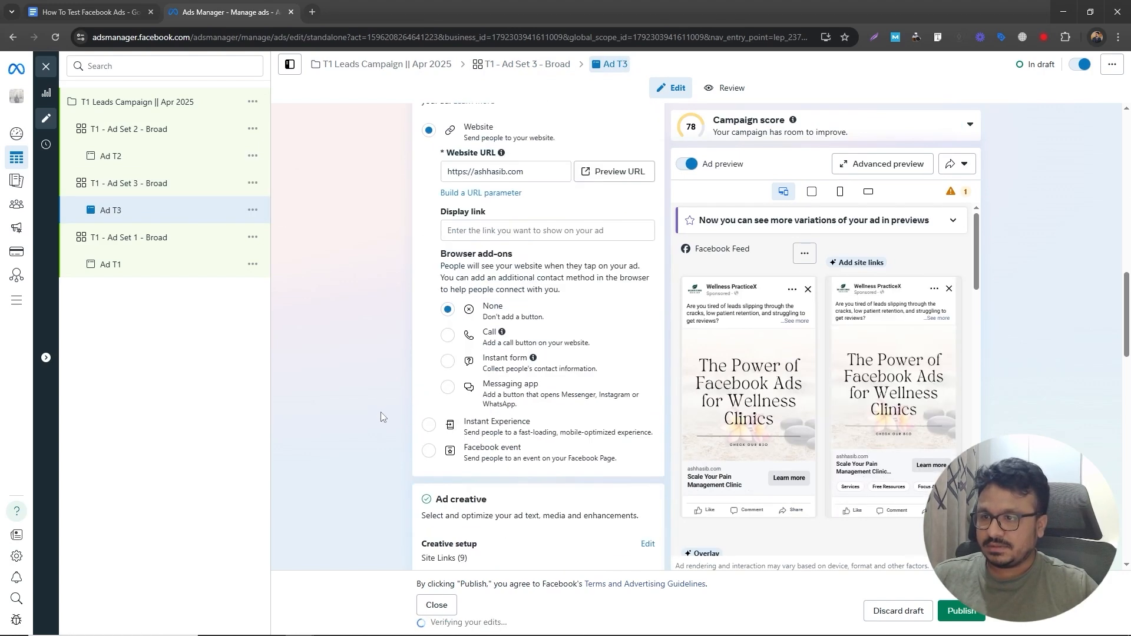
scroll(577, 283, "down", 5)
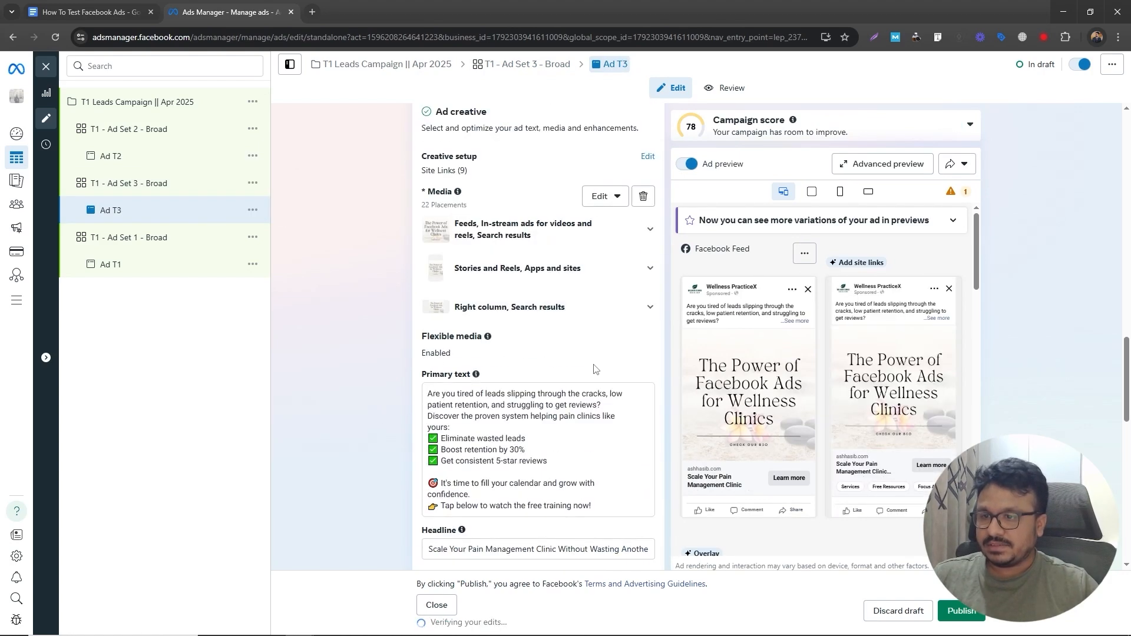
left_click(644, 199)
left_click(457, 213)
left_click(464, 235)
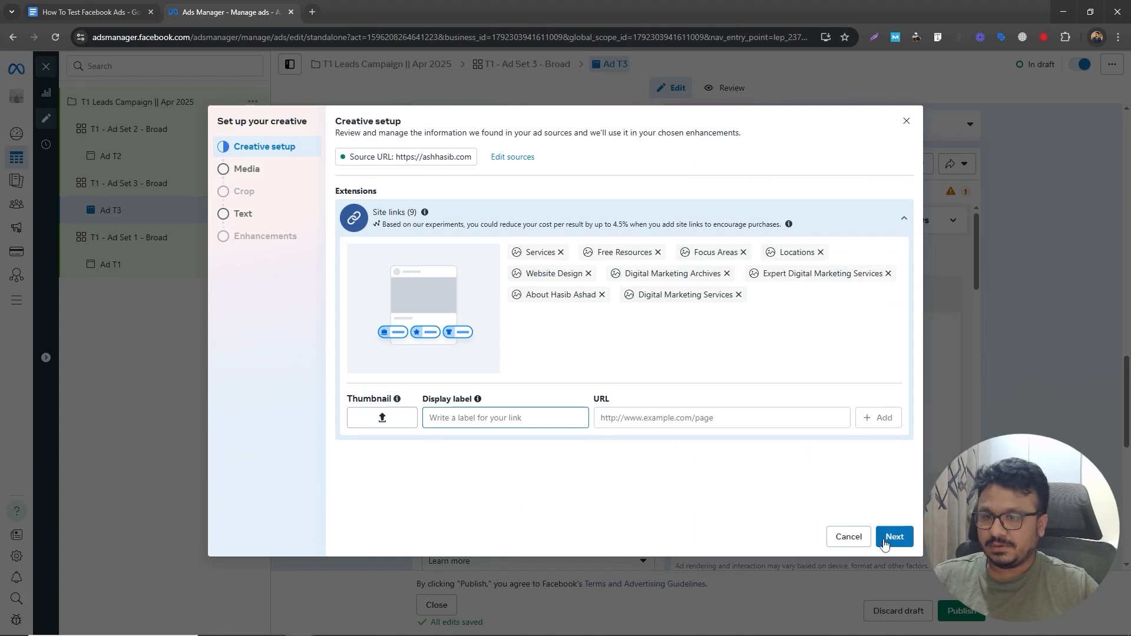
left_click(884, 544)
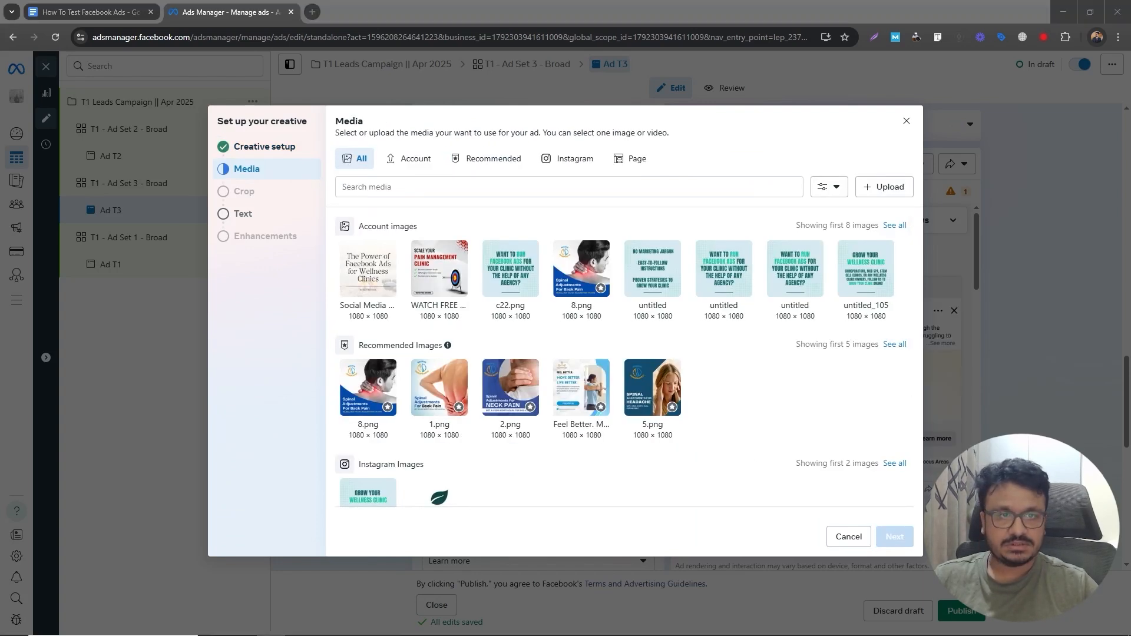
- Upload the 'With the right targeting' image as media and finish the creative with existing text and enhancements
left_click_drag(1120, 265, 368, 284)
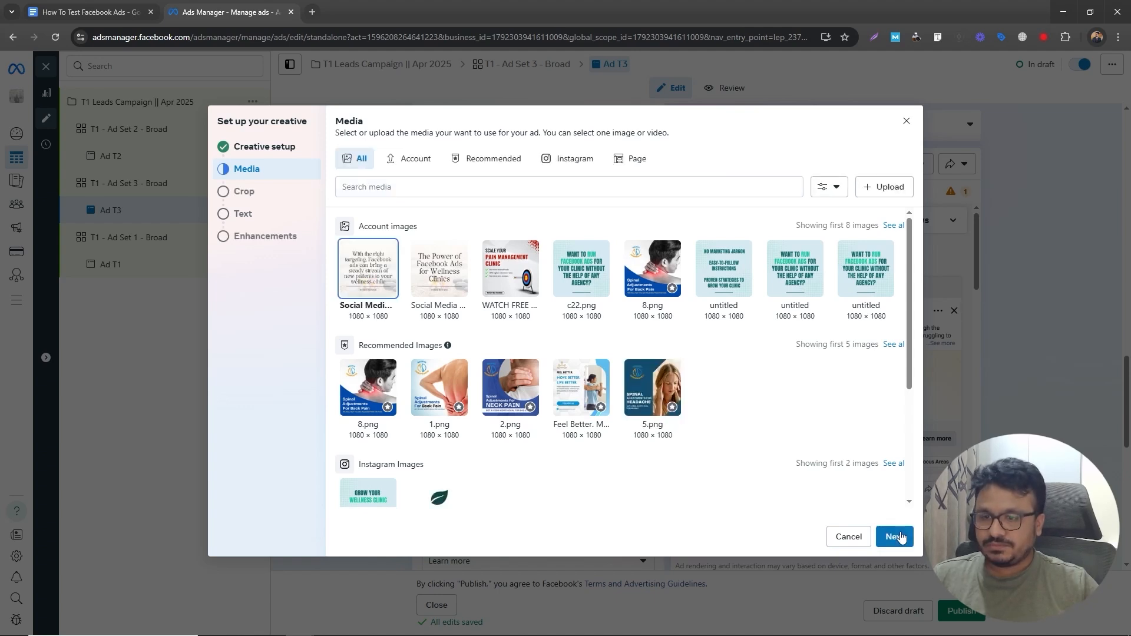
left_click(896, 537)
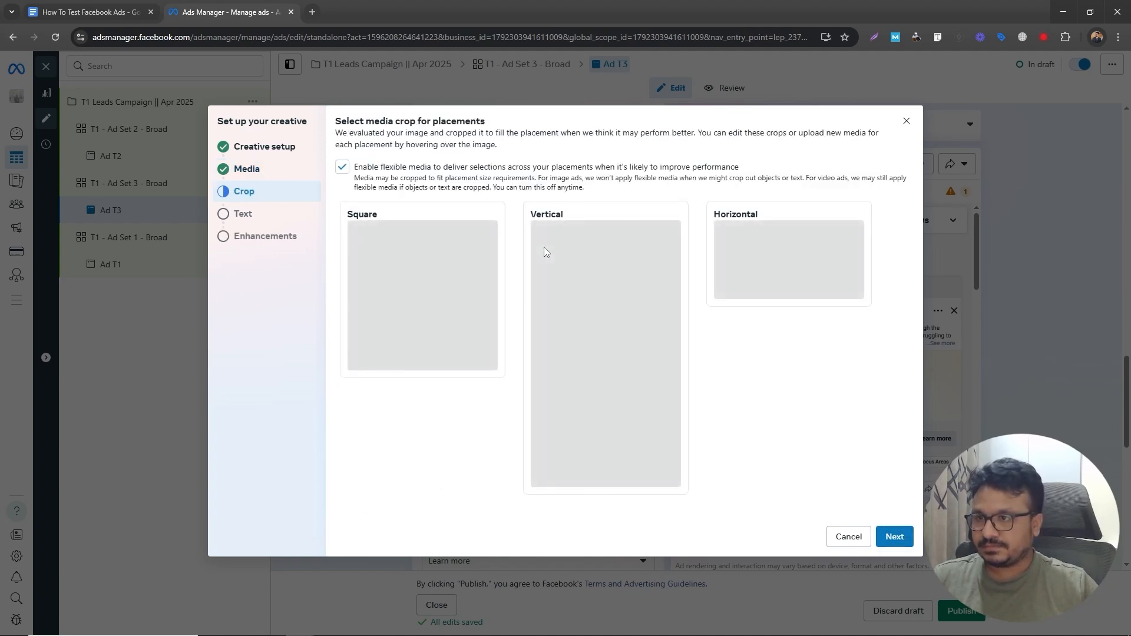
left_click(895, 537)
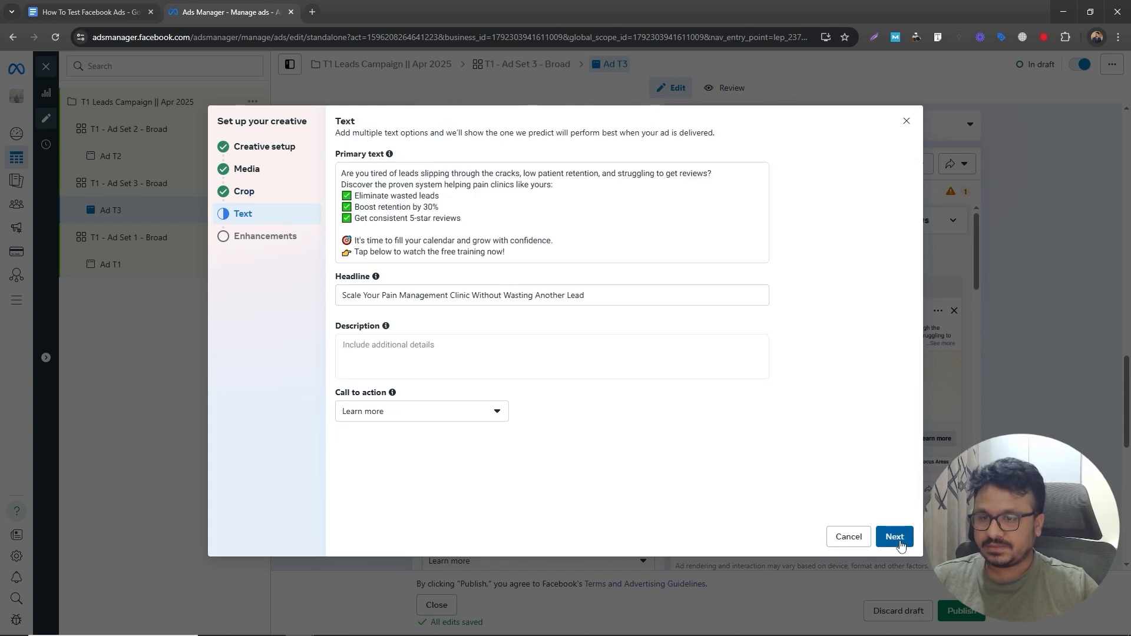
left_click(898, 539)
left_click(900, 545)
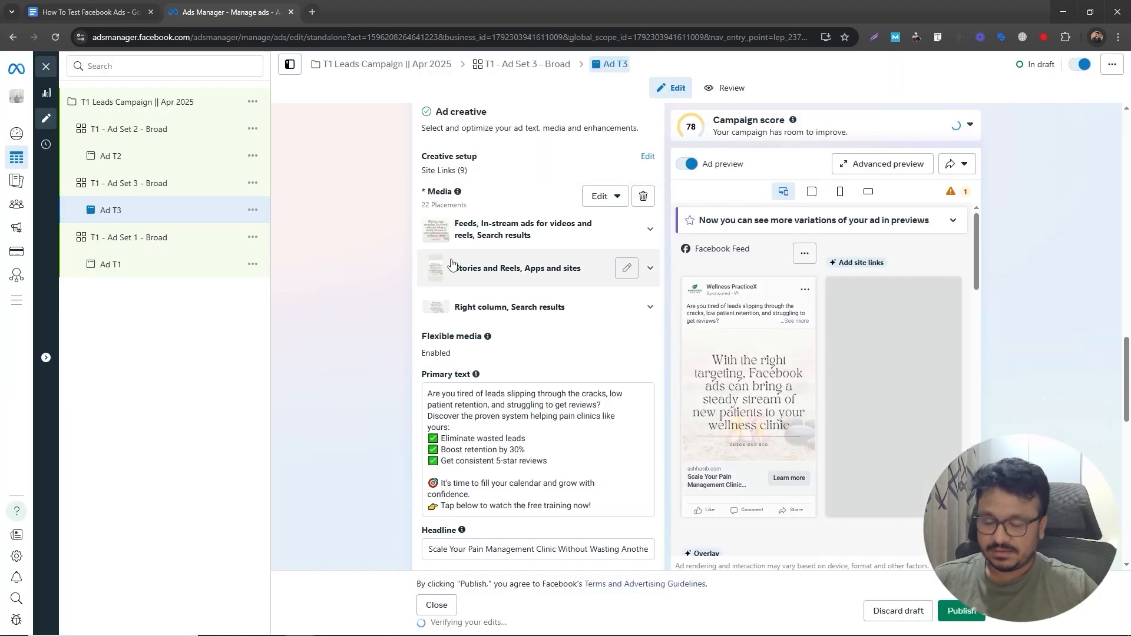
- Review Ad T3's creative, the campaign overview with its three ad sets, and Ad T2's settings
scroll(363, 429, "down", 5)
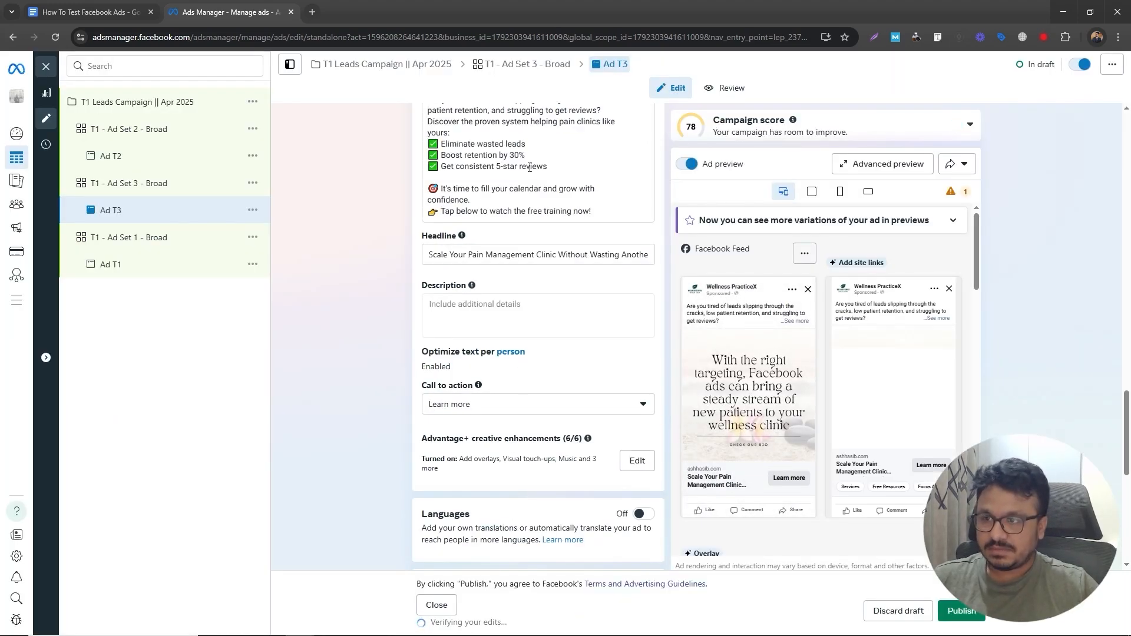
scroll(529, 167, "up", 8)
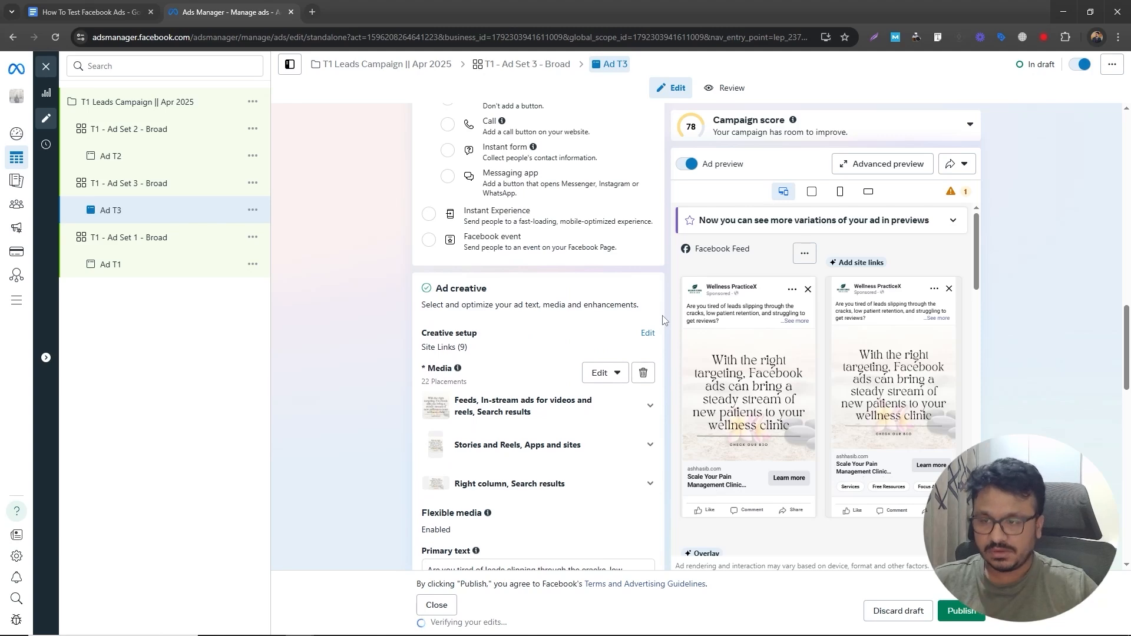
scroll(664, 320, "up", 7)
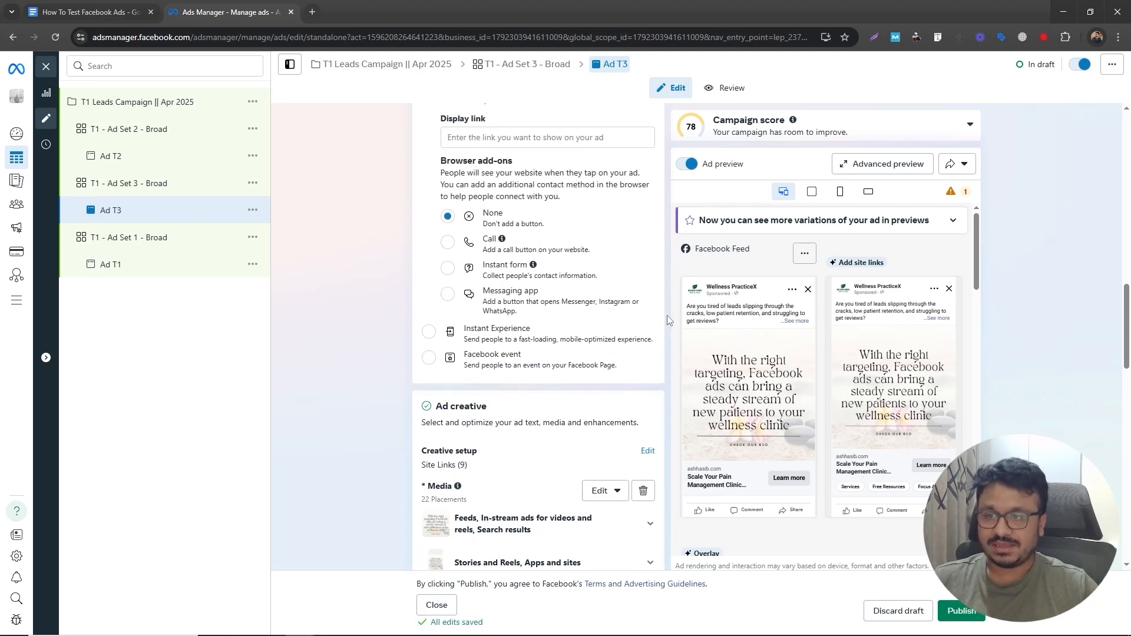
left_click(164, 106)
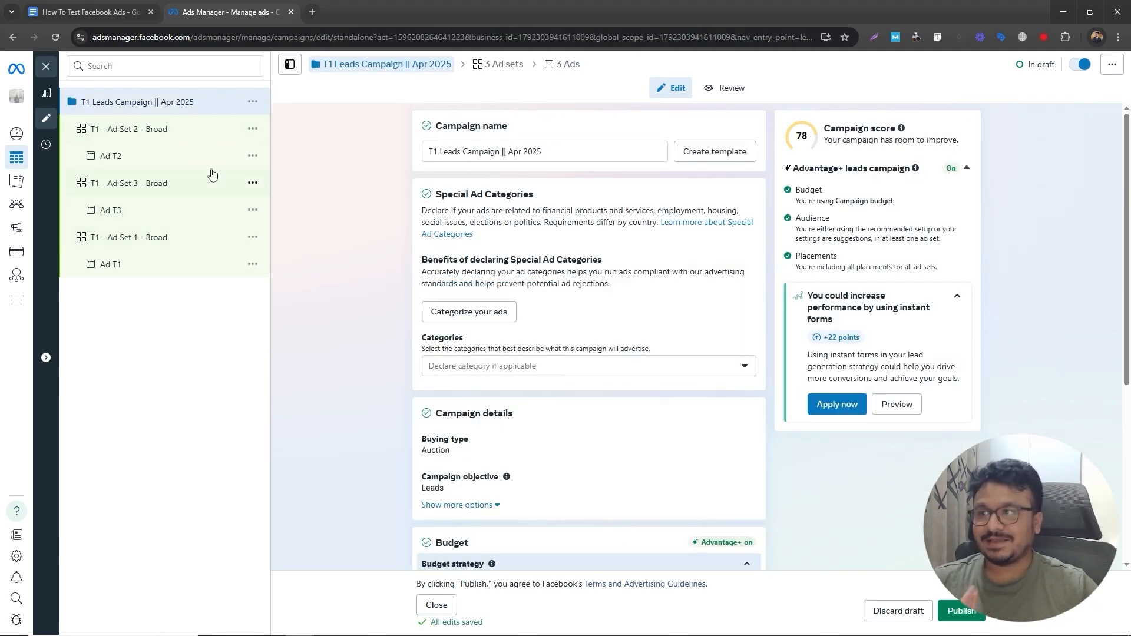
left_click(229, 12)
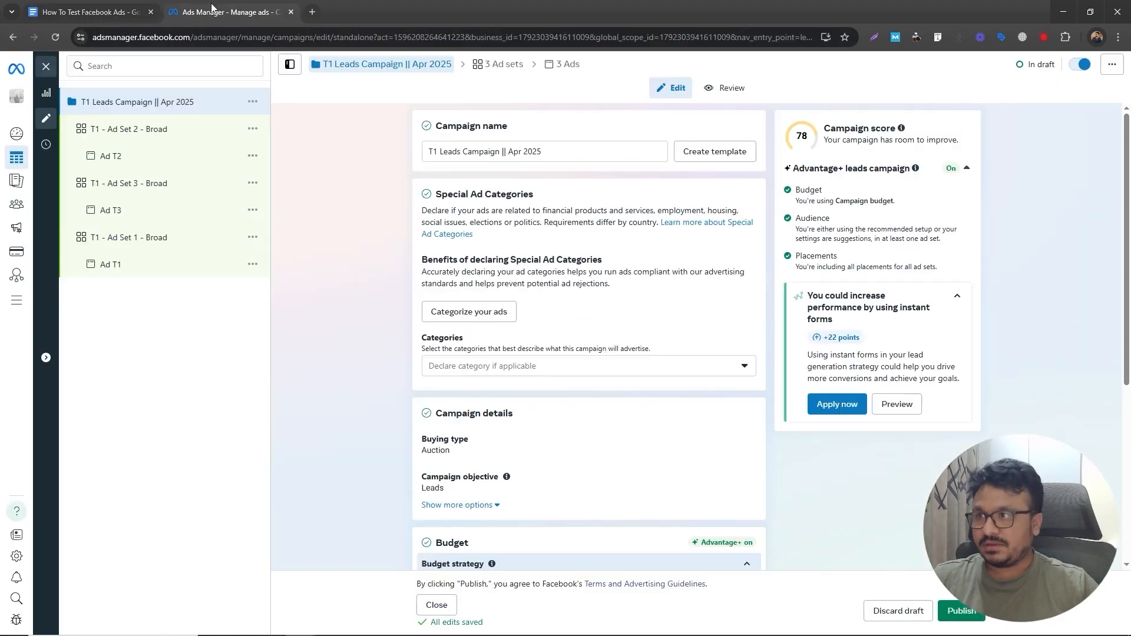
left_click(174, 162)
scroll(583, 377, "down", 10)
scroll(593, 400, "down", 10)
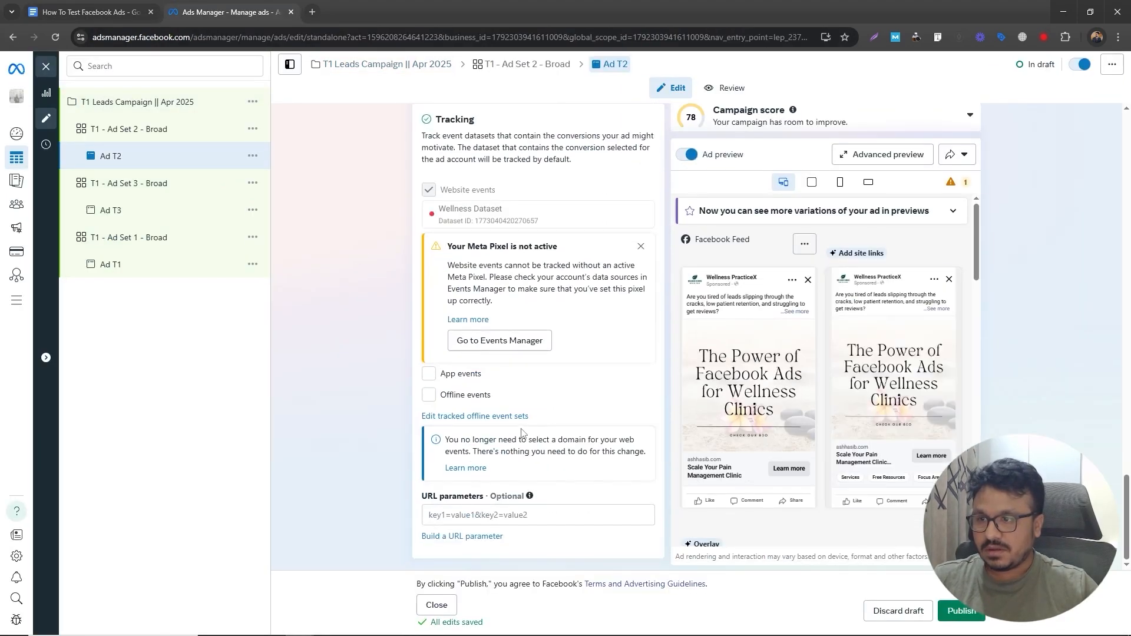
- Build Ad T2's URL parameters with source {{site_source_name}}, medium {{placement}}, name {{campaign.name}} and content {{ad.name}}
left_click(462, 545)
left_click(510, 196)
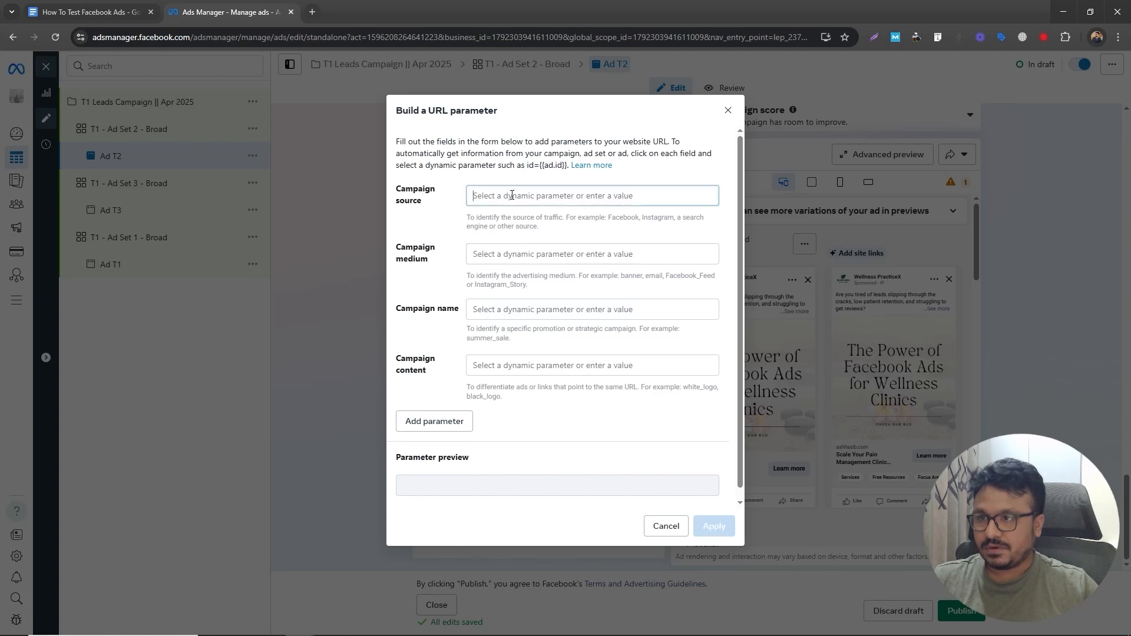
left_click(529, 347)
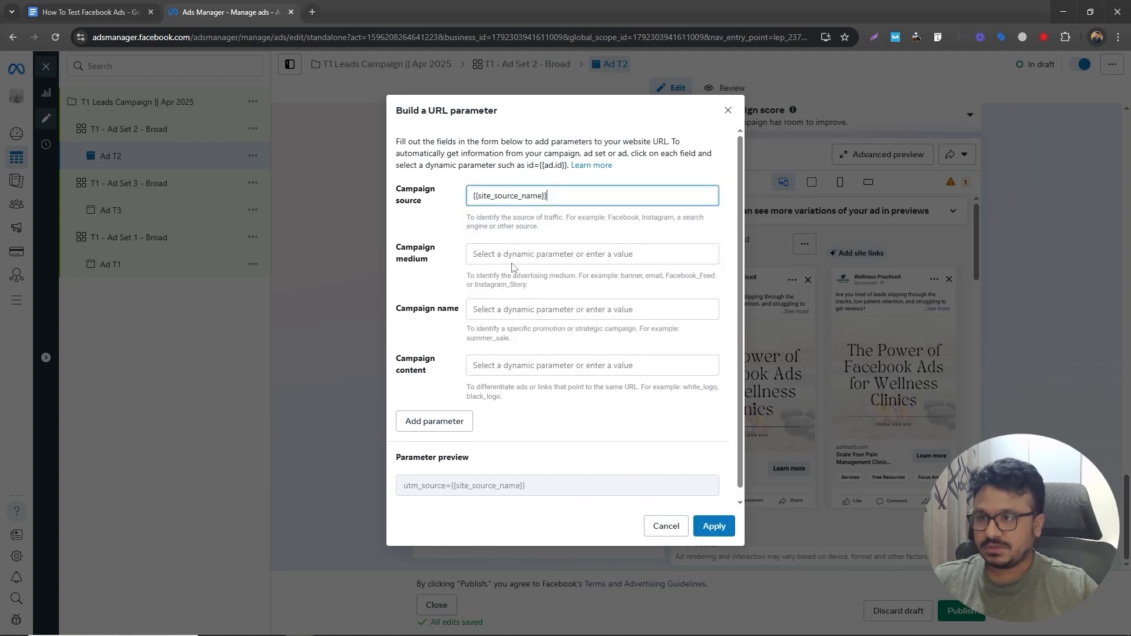
left_click(514, 257)
left_click(510, 387)
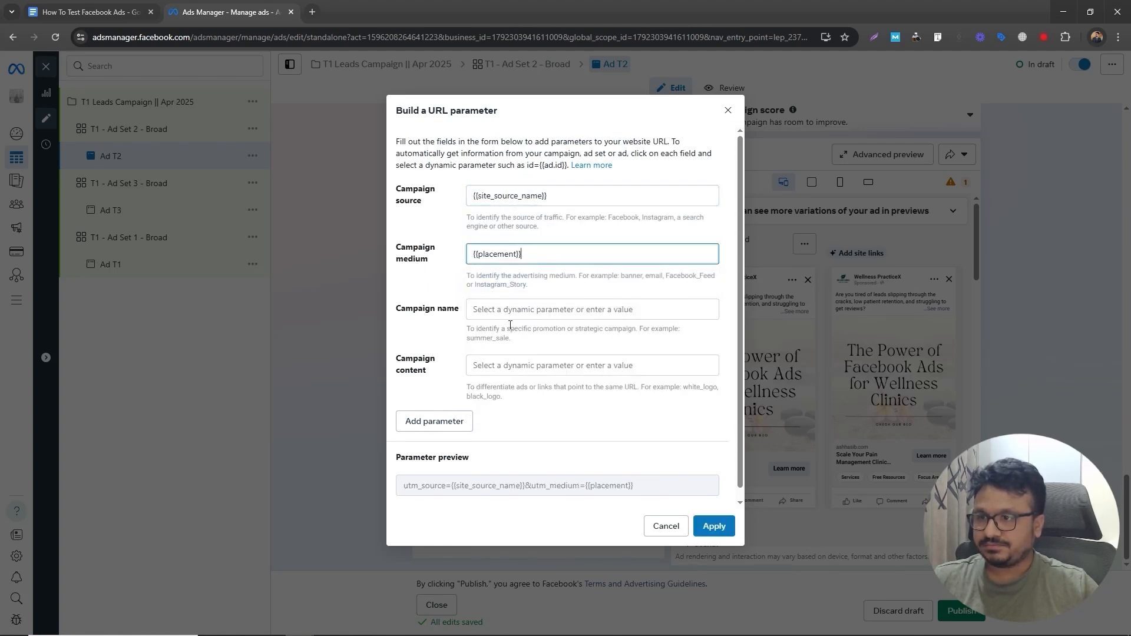
left_click(512, 311)
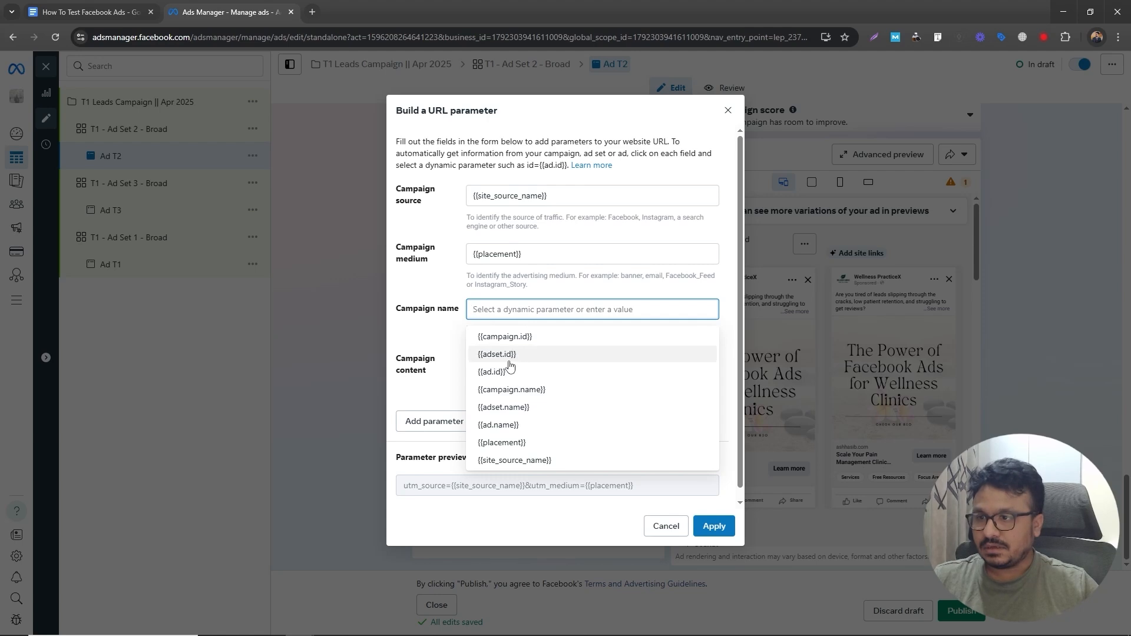
left_click(512, 391)
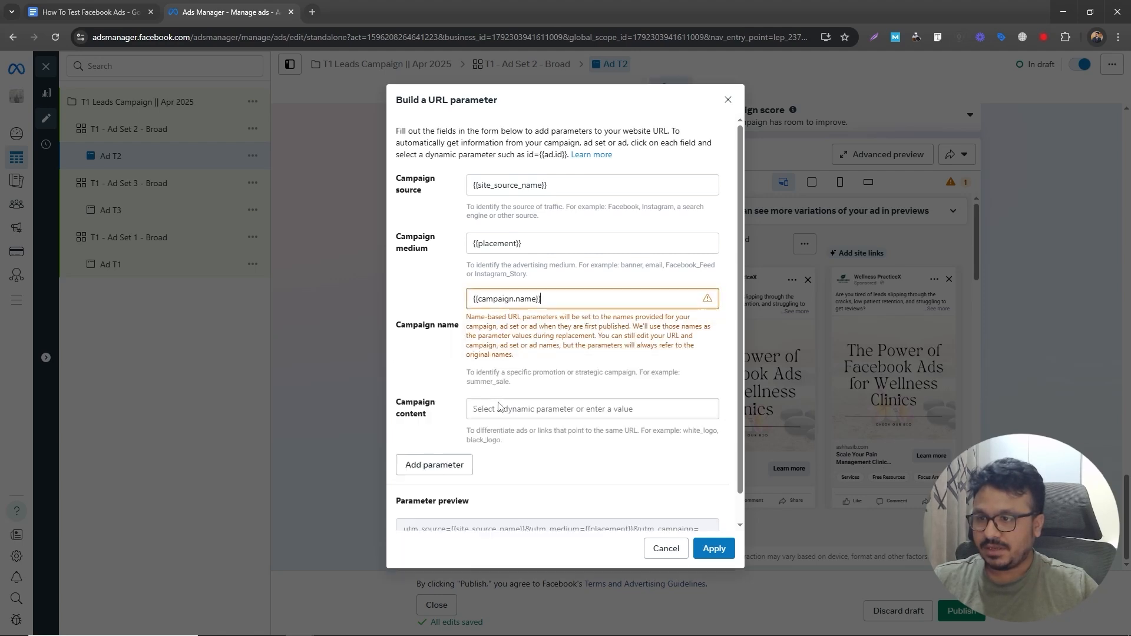
left_click(500, 408)
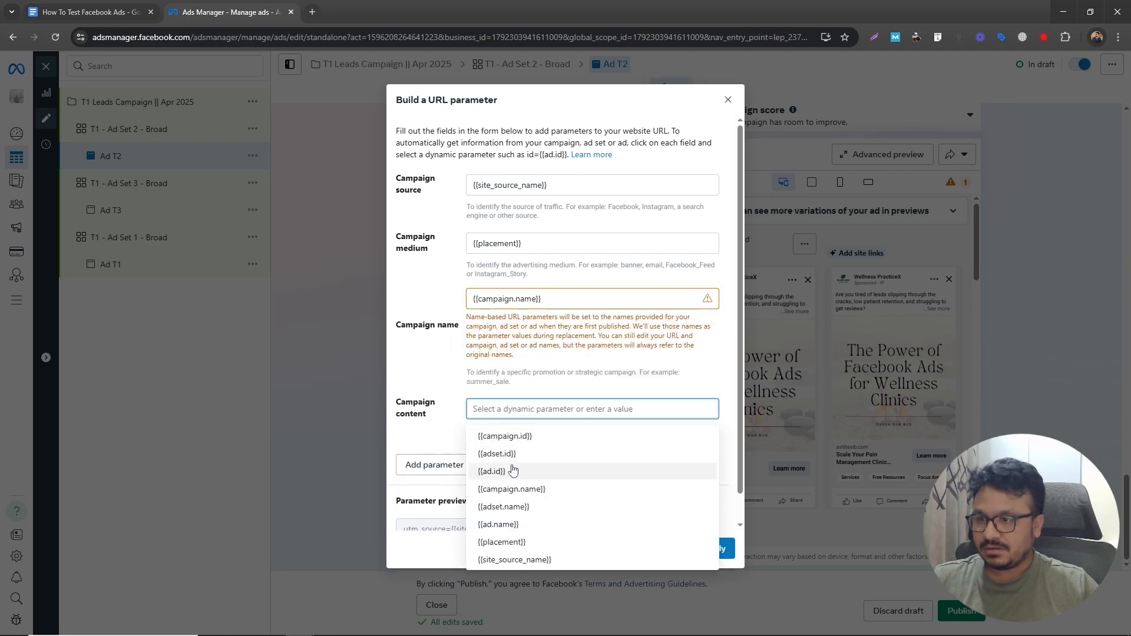
left_click(510, 525)
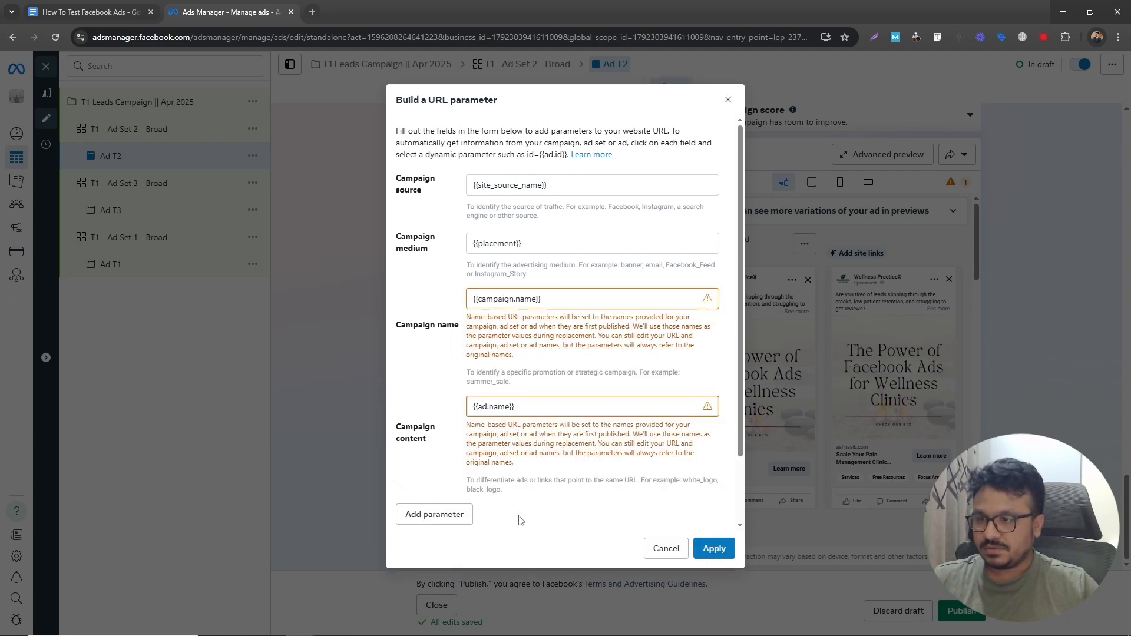
left_click(714, 549)
- Copy Ad T2's URL parameters and paste them into Ad T3's URL parameters field
triple_click(582, 515)
key("ctrl+c")
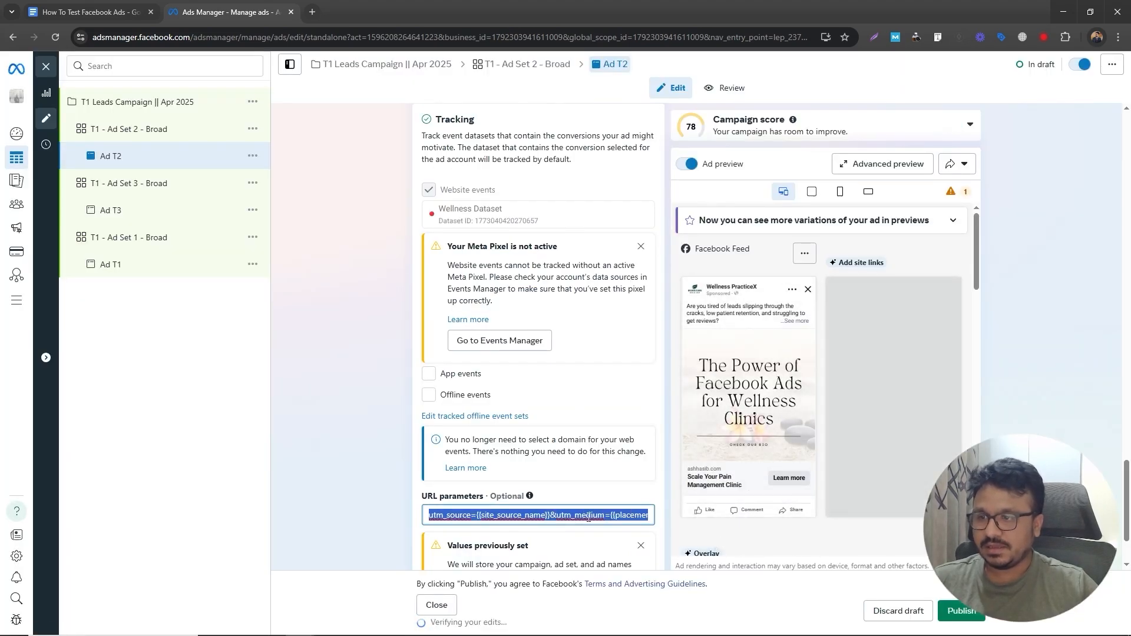
left_click(163, 217)
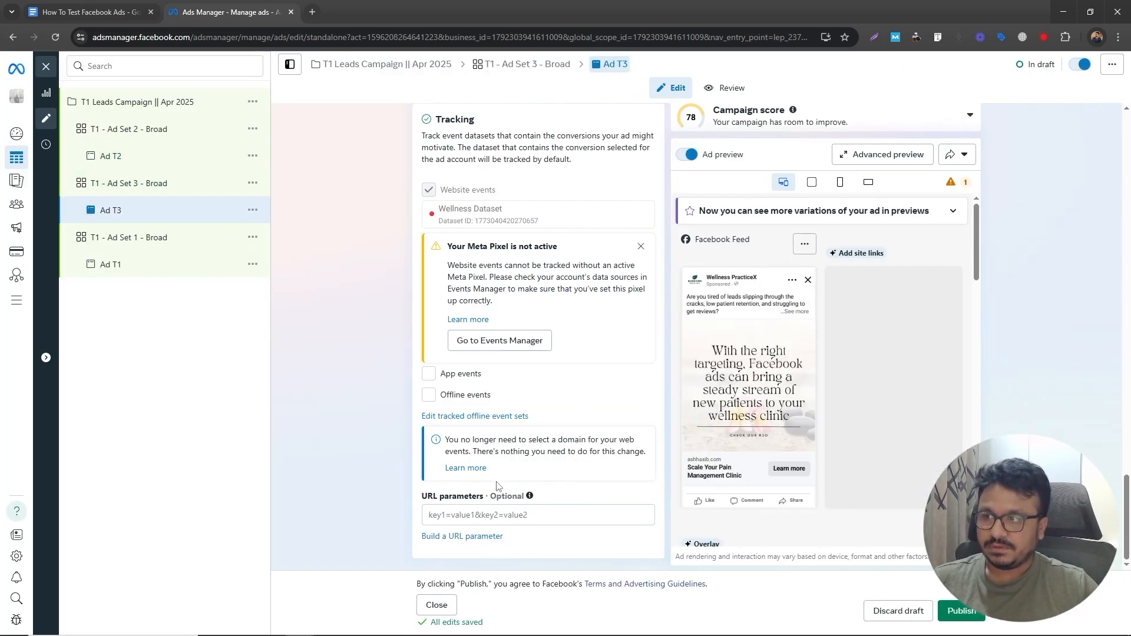
left_click(501, 514)
type("utm_source={{site_source_name}}&utm_medium={{placement}}&utm_campaign={{campaign.name}}&utm_content={{ad.name}}")
left_click(319, 506)
- Paste the same URL parameters into Ad T1's URL parameters field
left_click(112, 264)
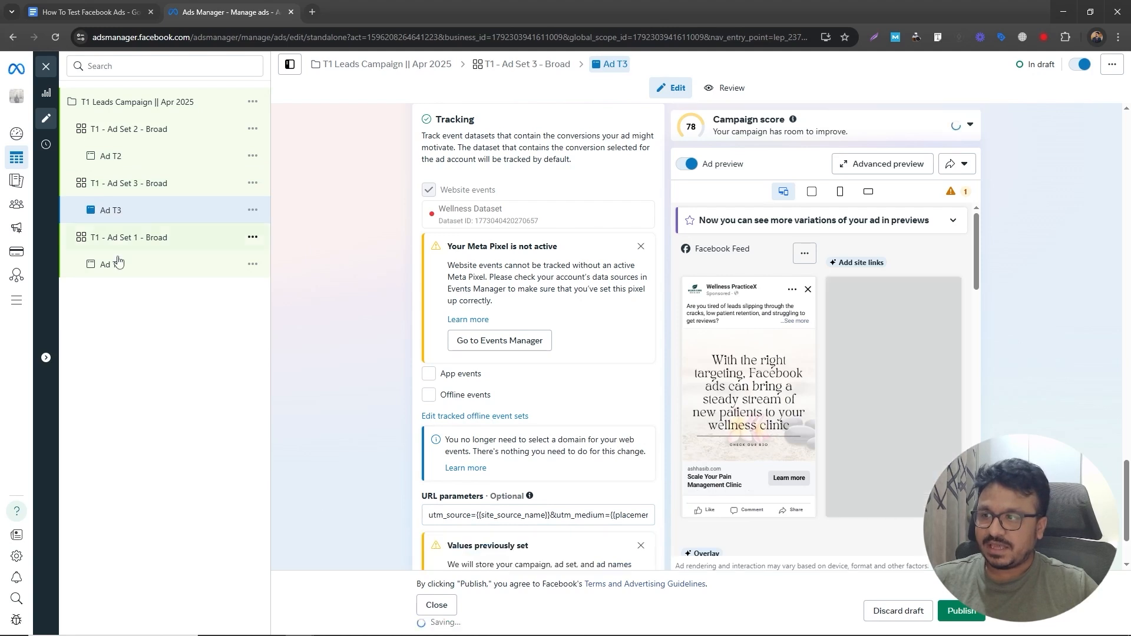
left_click(441, 512)
key("ctrl+v")
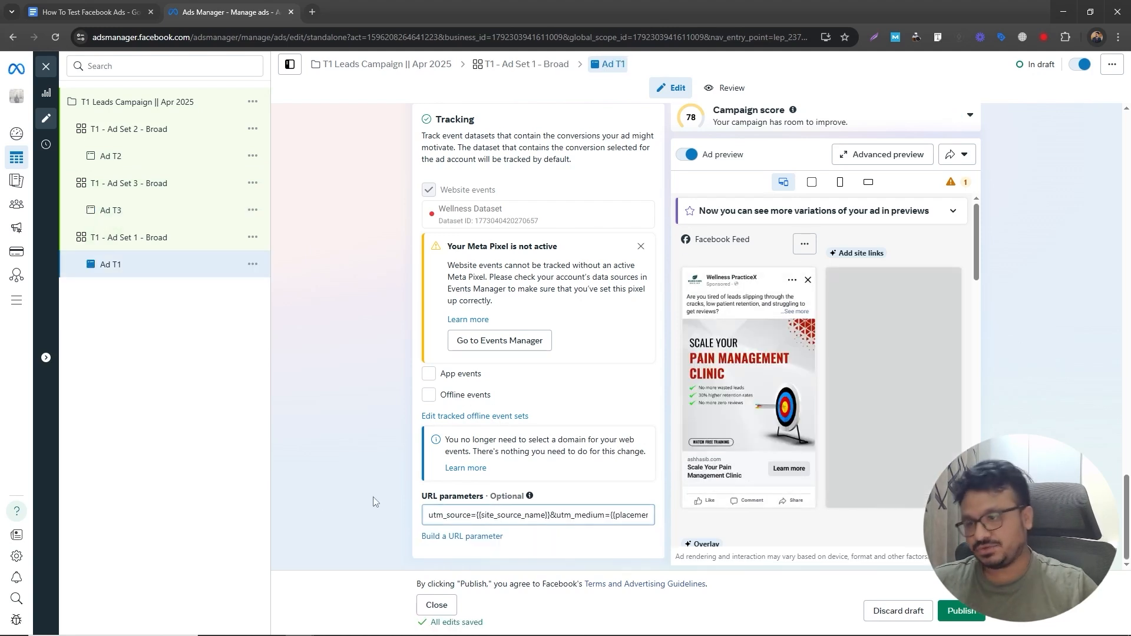
left_click(373, 494)
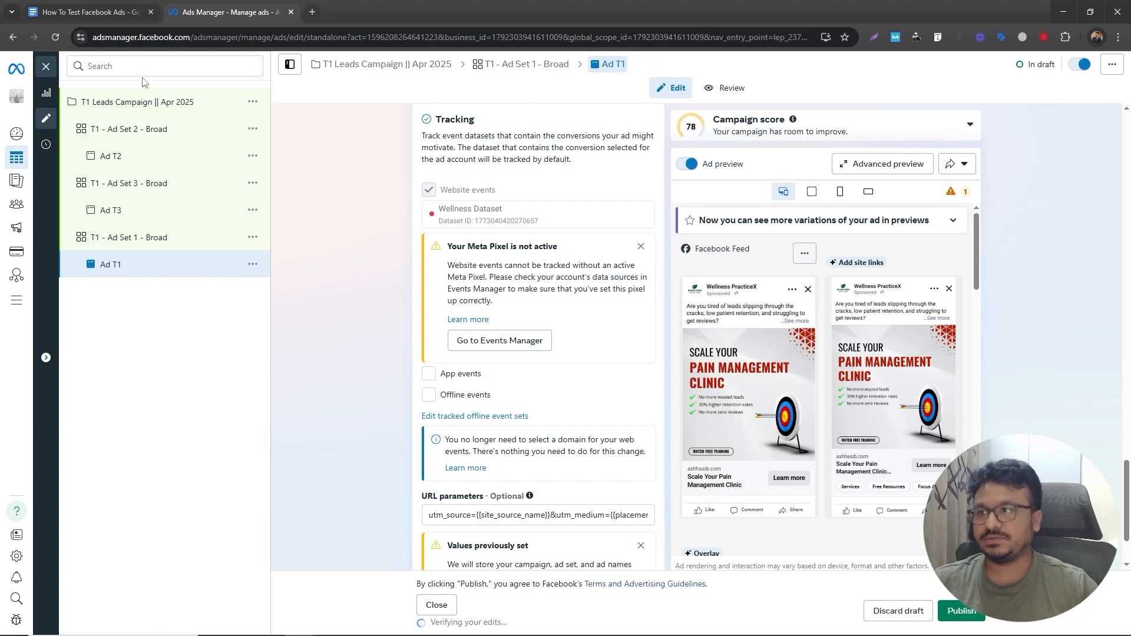
left_click(146, 99)
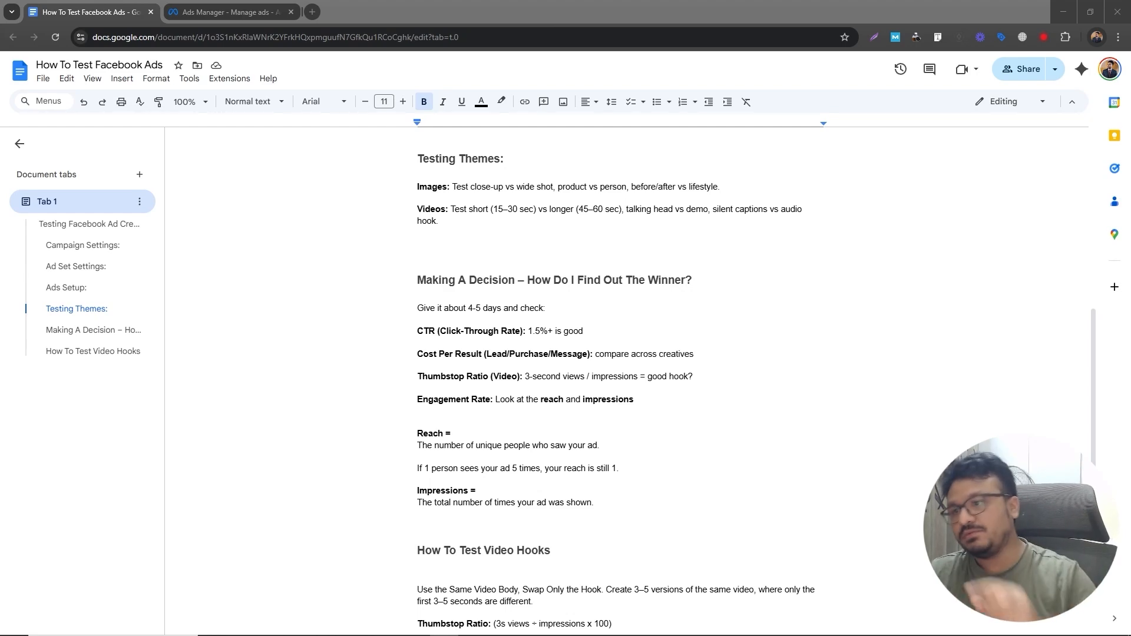
- Switch to the How To Test Facebook Ads document and read the CTR, cost per result and thumbstop ratio criteria
left_click_drag(417, 331, 515, 328)
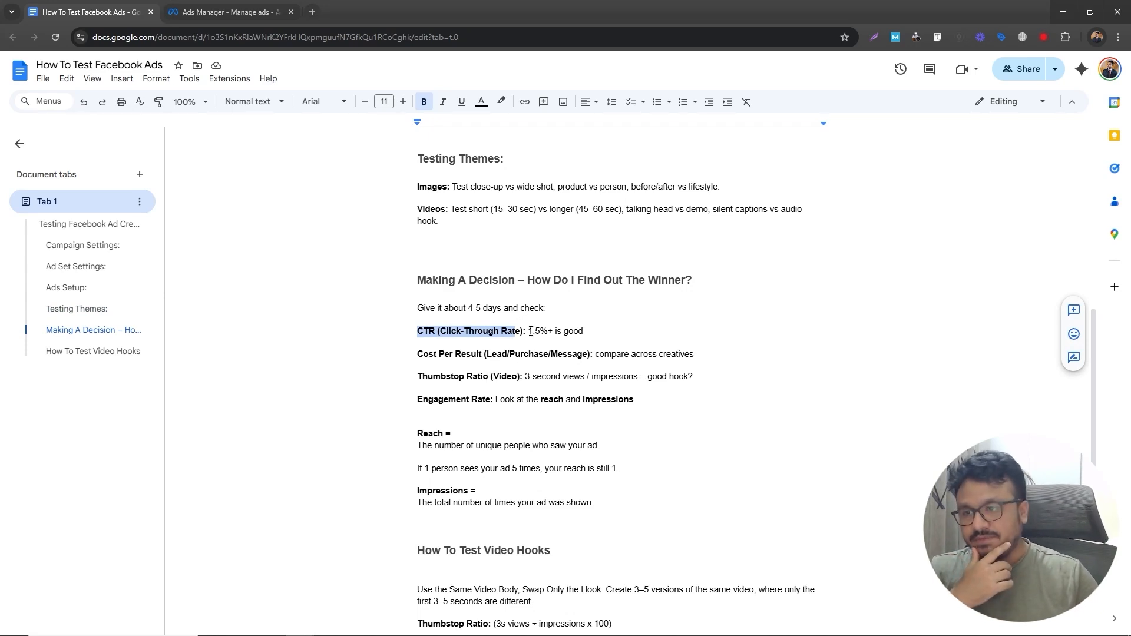
left_click_drag(530, 332, 542, 332)
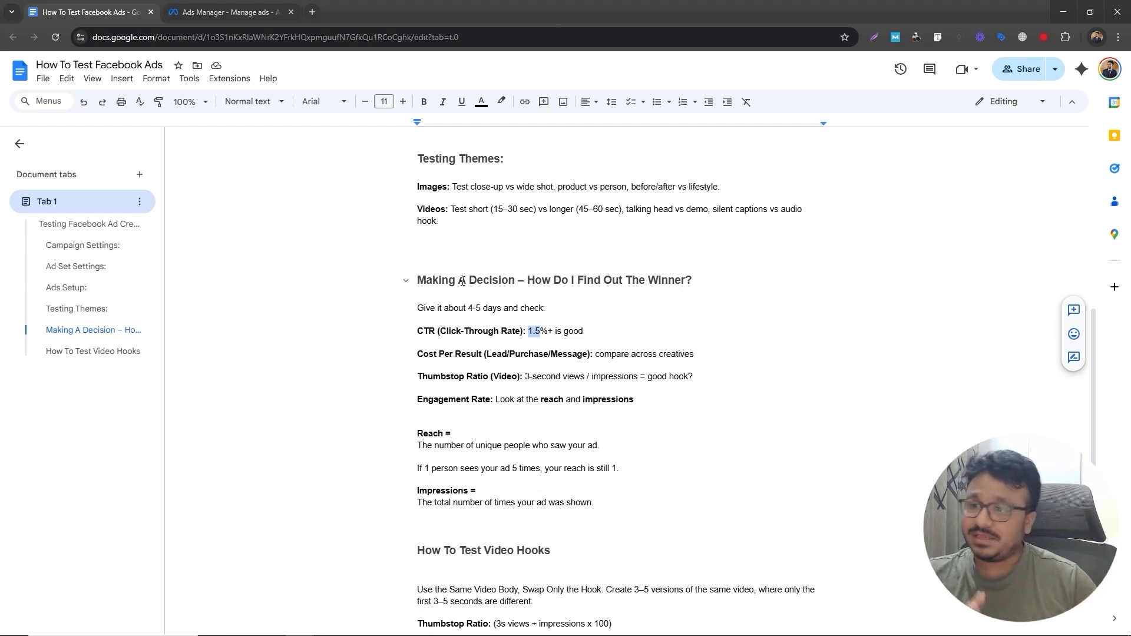
left_click_drag(415, 356, 546, 362)
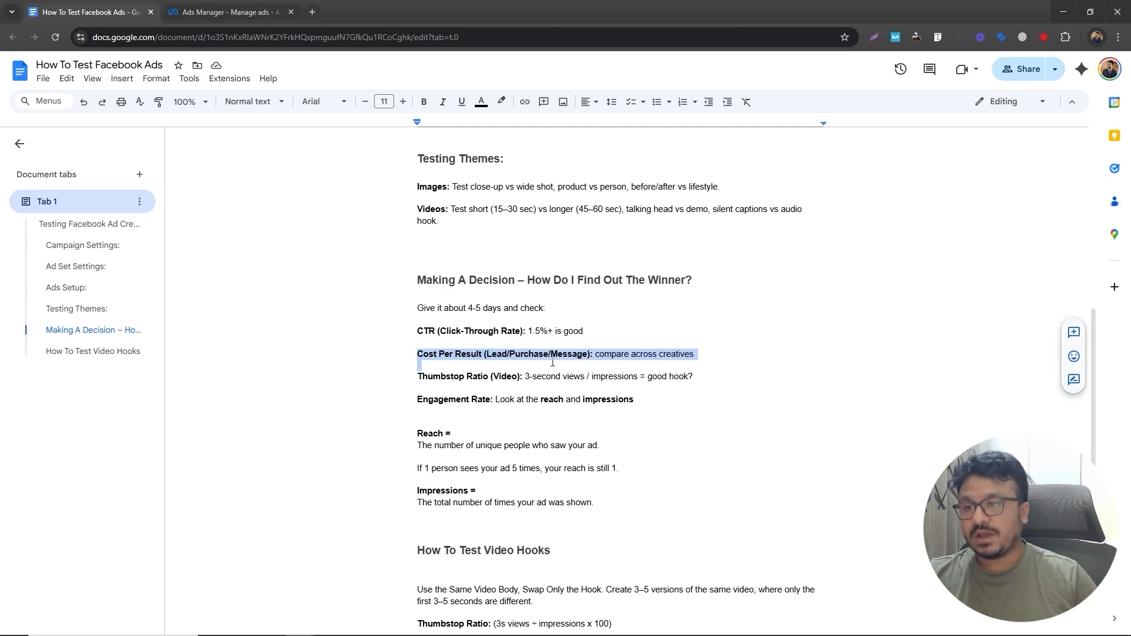
left_click(553, 355)
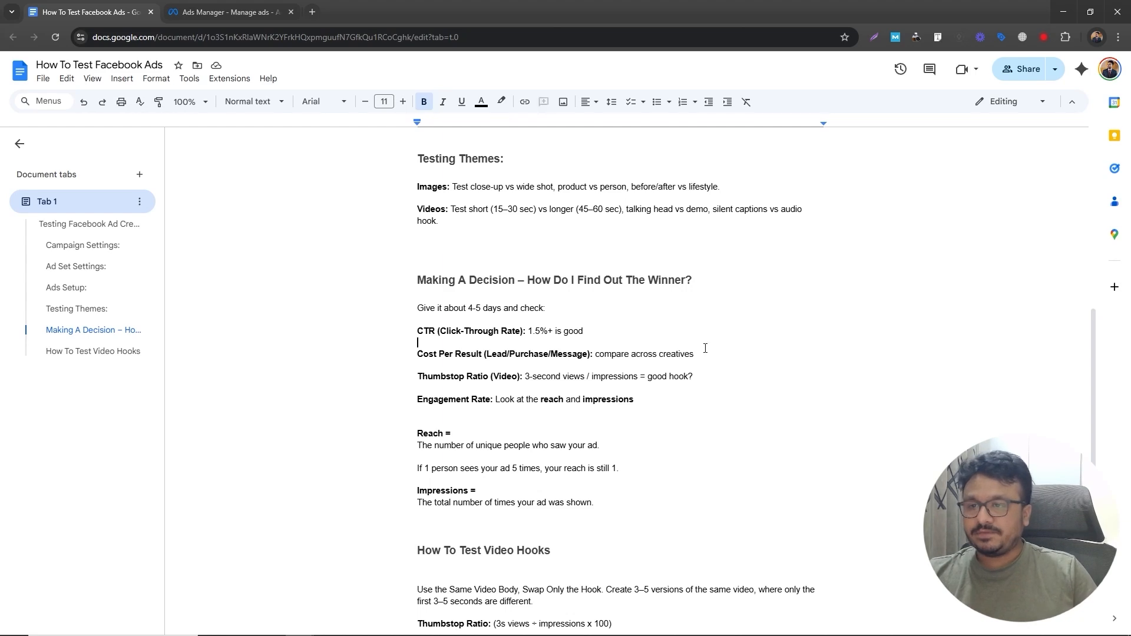
triple_click(415, 357)
left_click(415, 357)
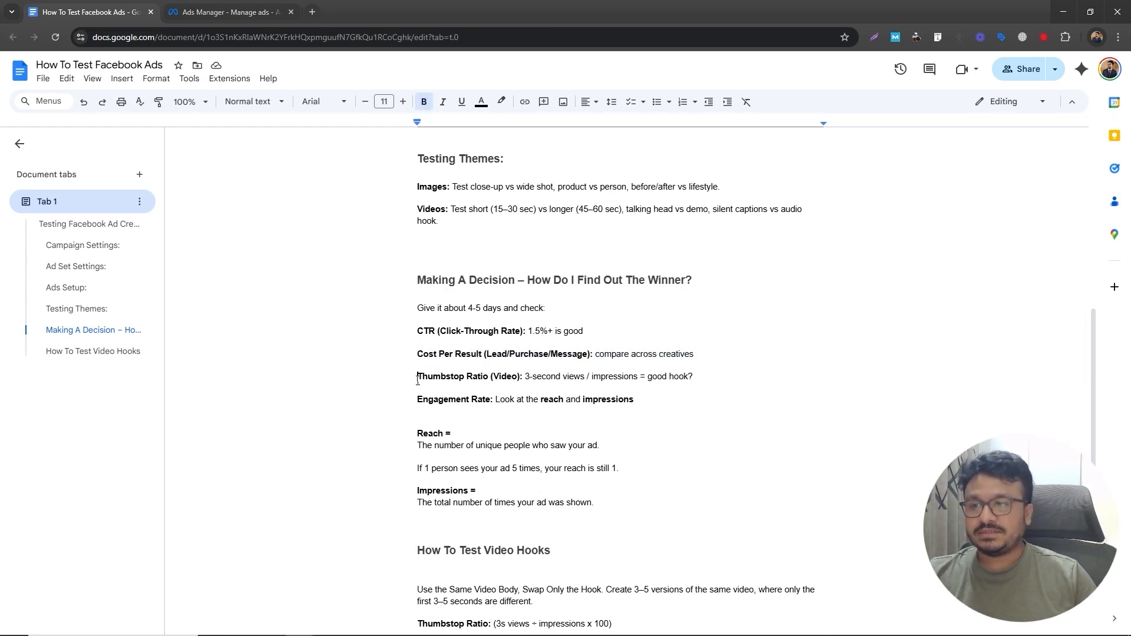
left_click(410, 380)
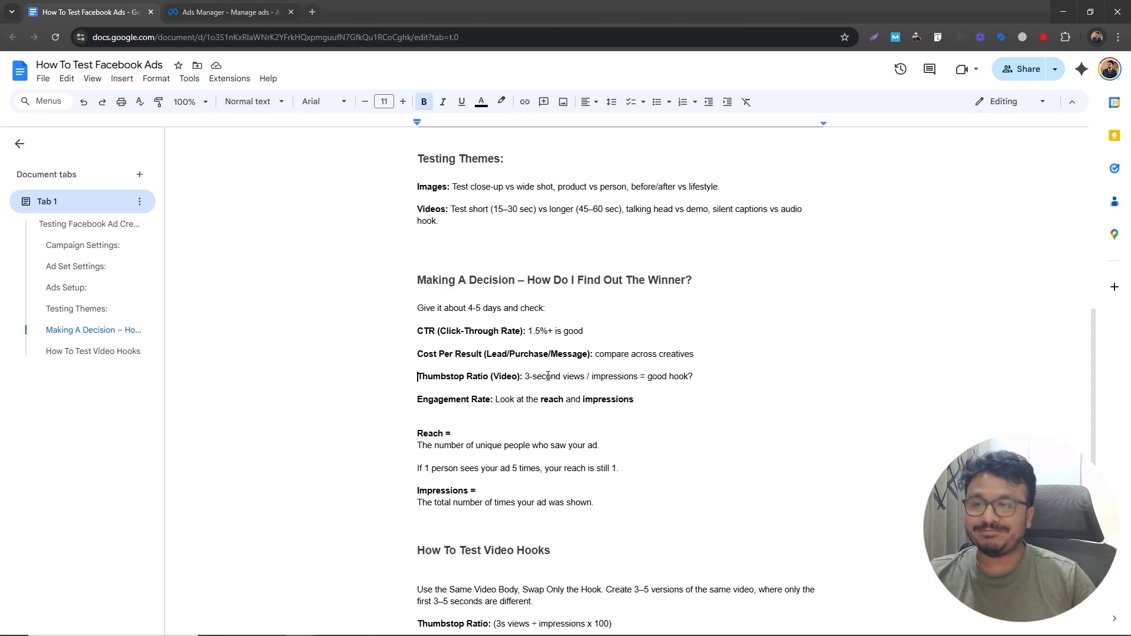
left_click_drag(525, 378, 584, 372)
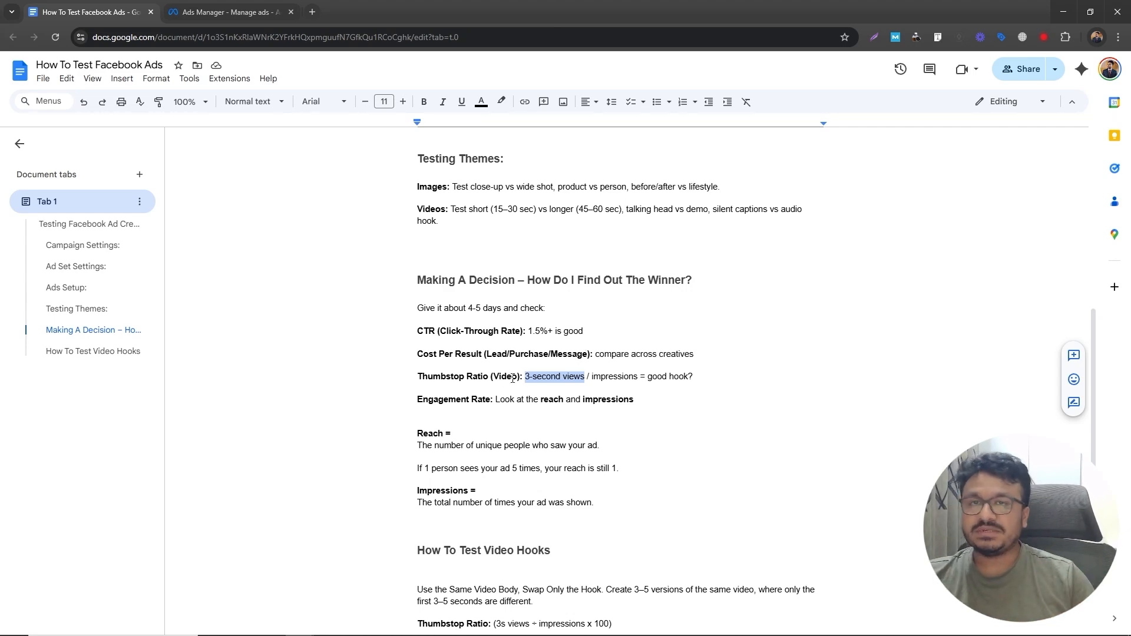
left_click(542, 378)
left_click_drag(406, 384, 587, 377)
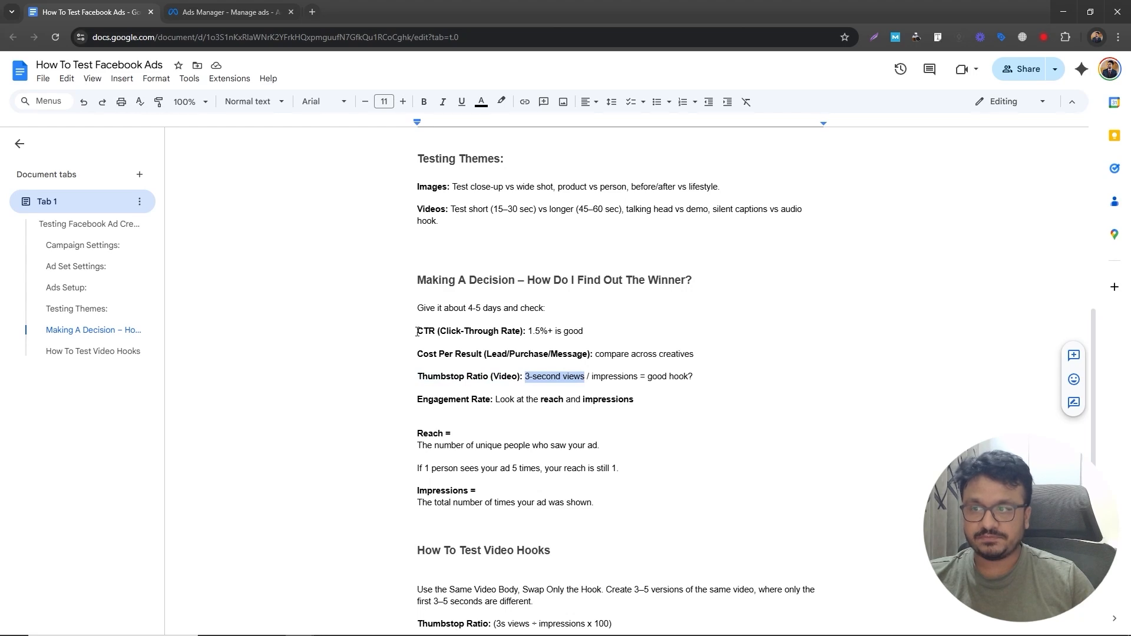
left_click_drag(418, 332, 592, 331)
left_click(560, 378)
left_click_drag(418, 378, 696, 375)
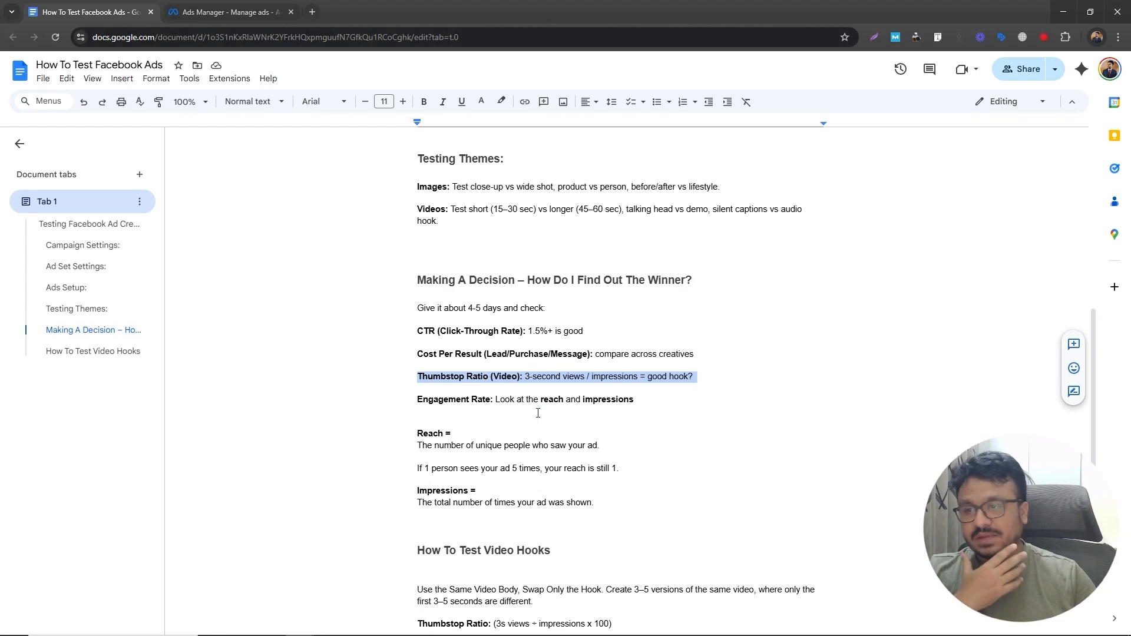
- Read the document's reach and impressions definitions and the video hook testing section
scroll(444, 287, "down", 3)
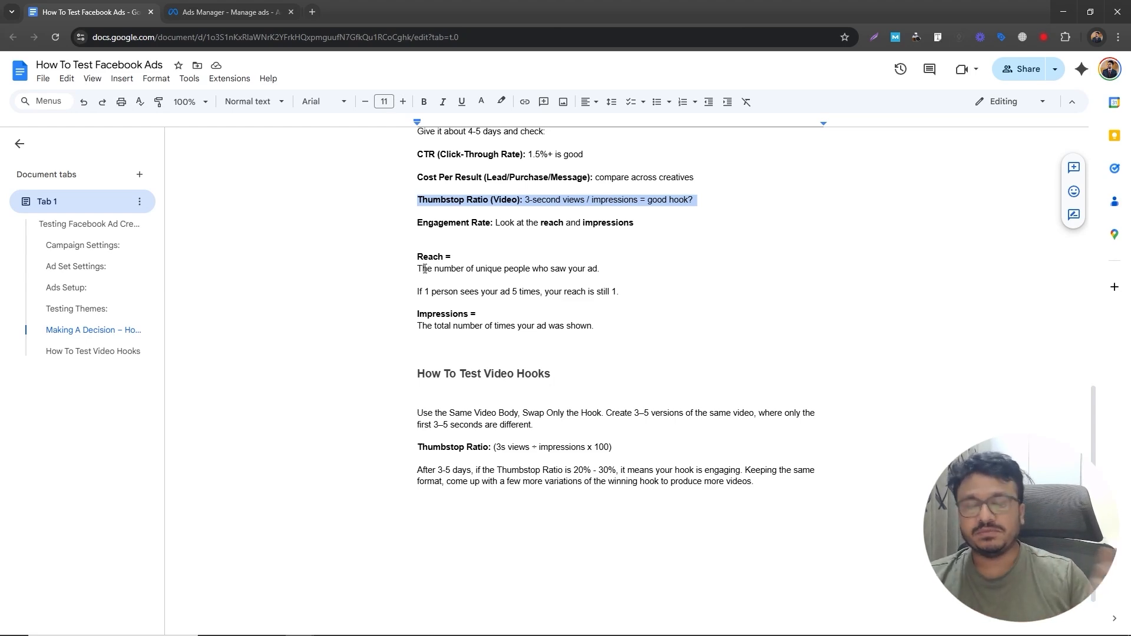
triple_click(443, 319)
left_click(442, 317)
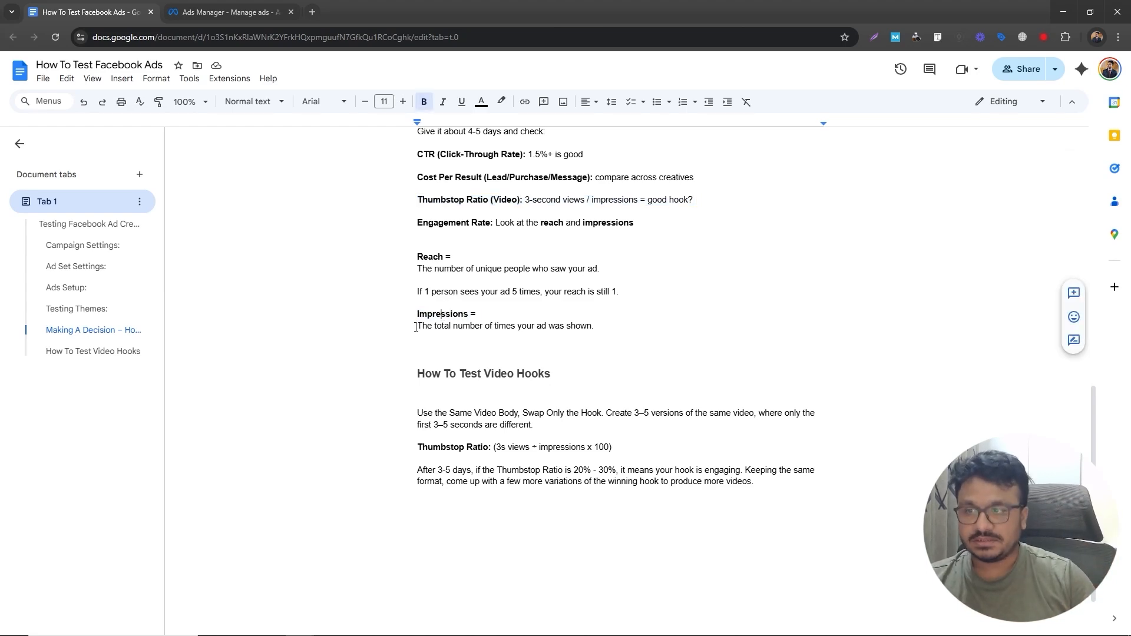
left_click_drag(417, 326, 603, 324)
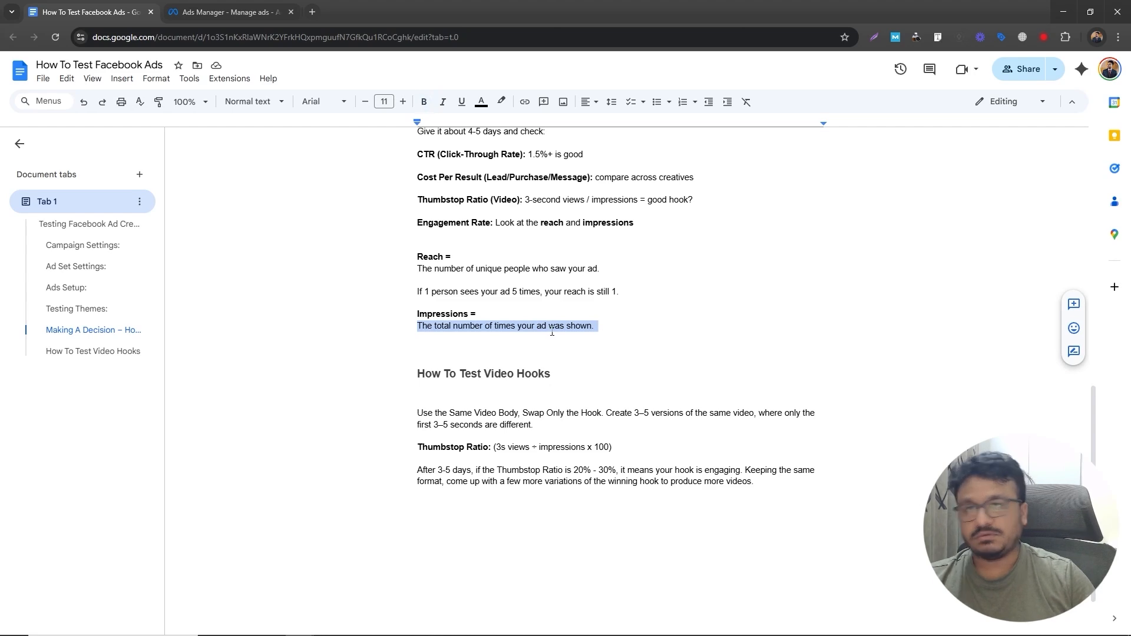
scroll(537, 335, "down", 1)
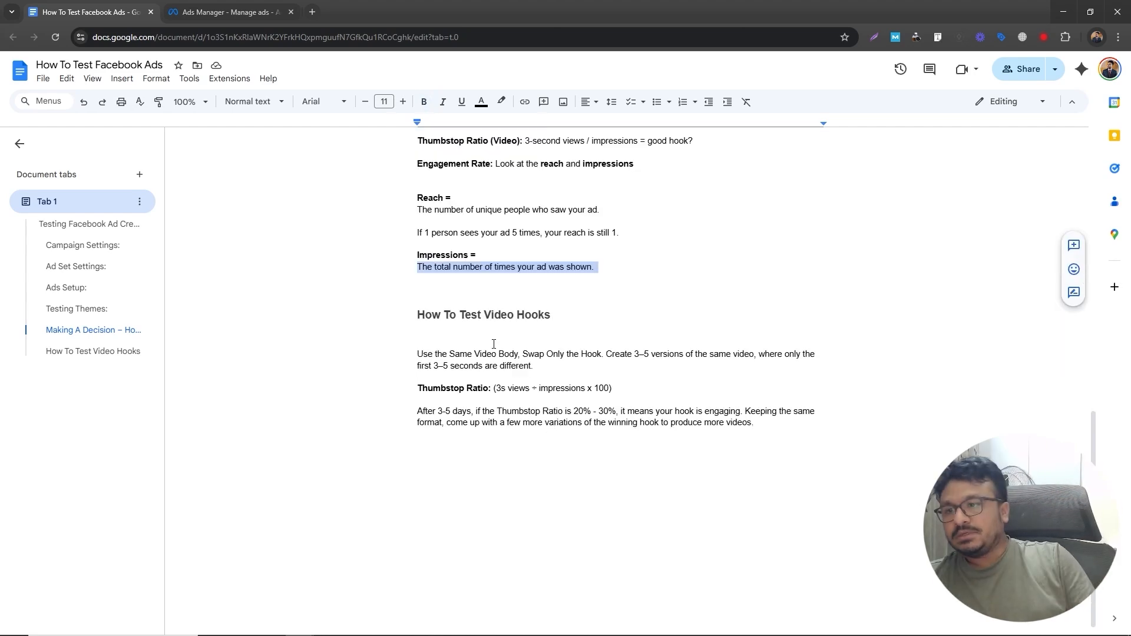
scroll(519, 339, "up", 3)
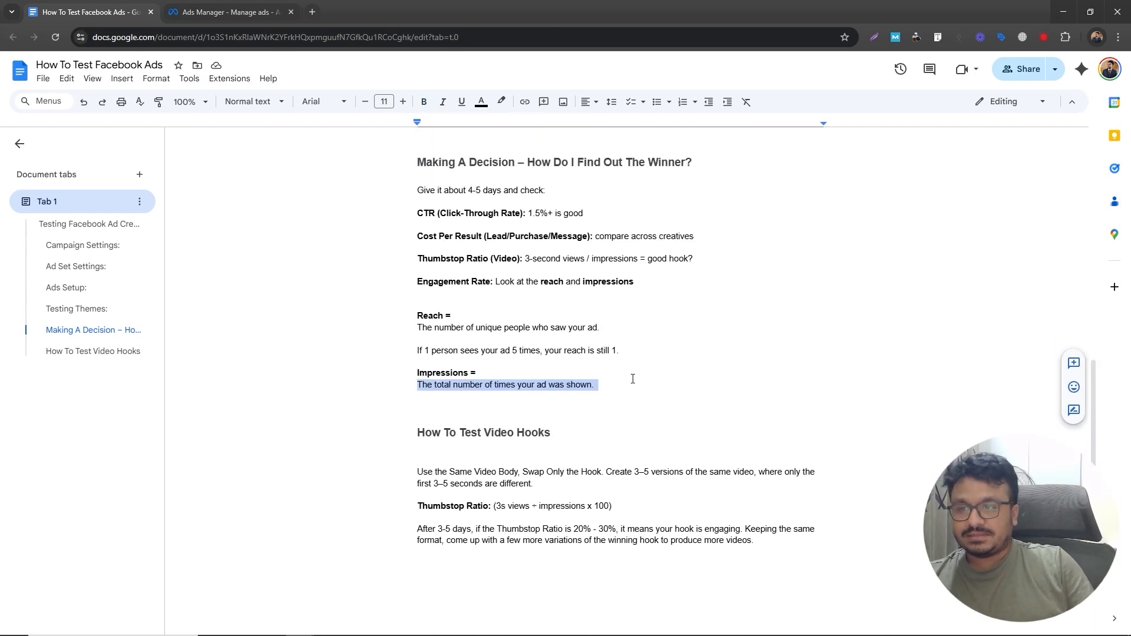
left_click_drag(631, 394, 425, 186)
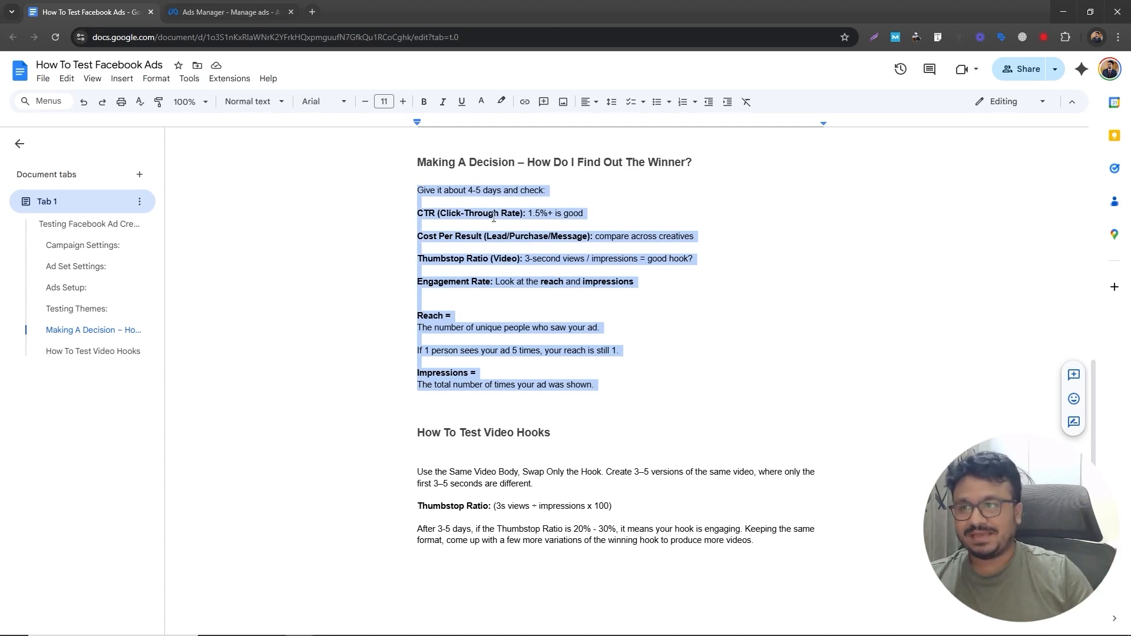
- Open the ad sets table's column customization and add the Views column
left_click(240, 4)
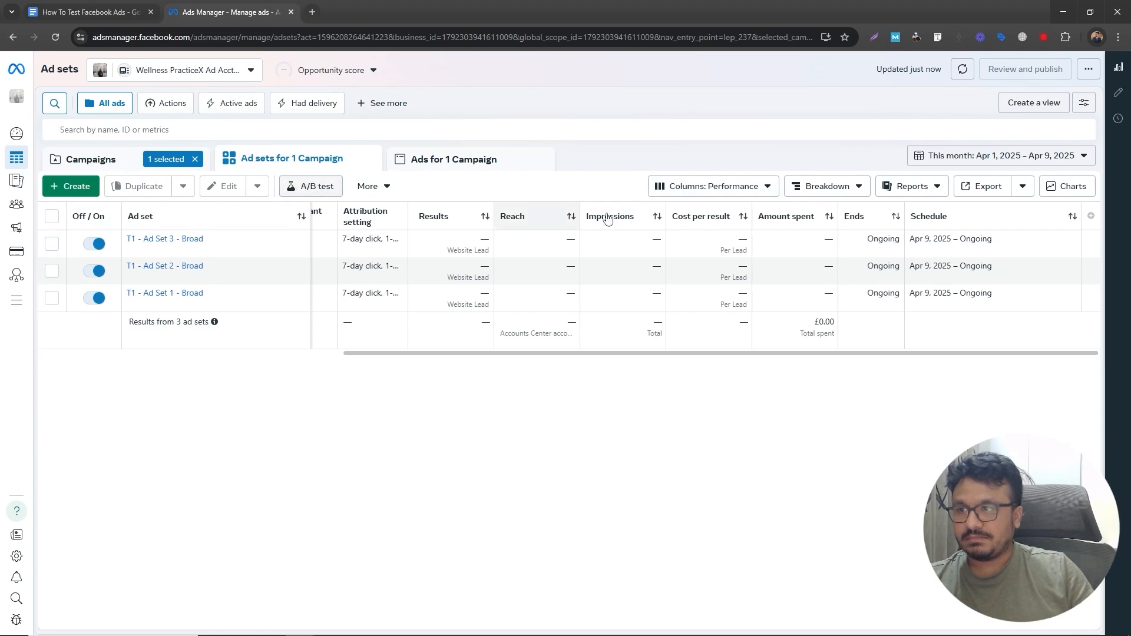
left_click(696, 186)
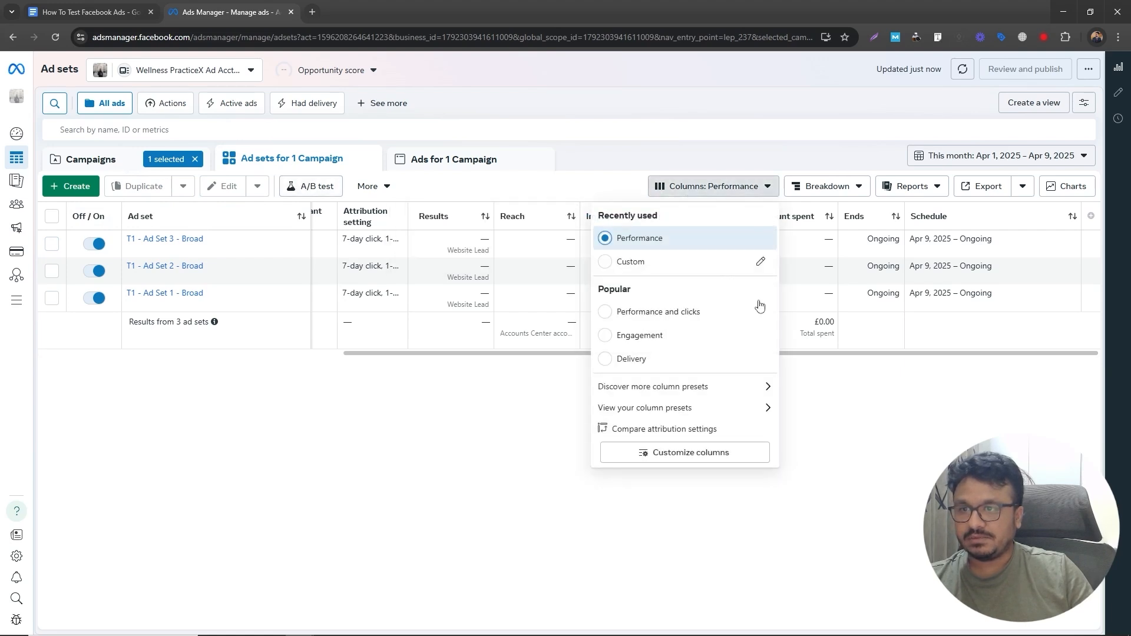
left_click(652, 454)
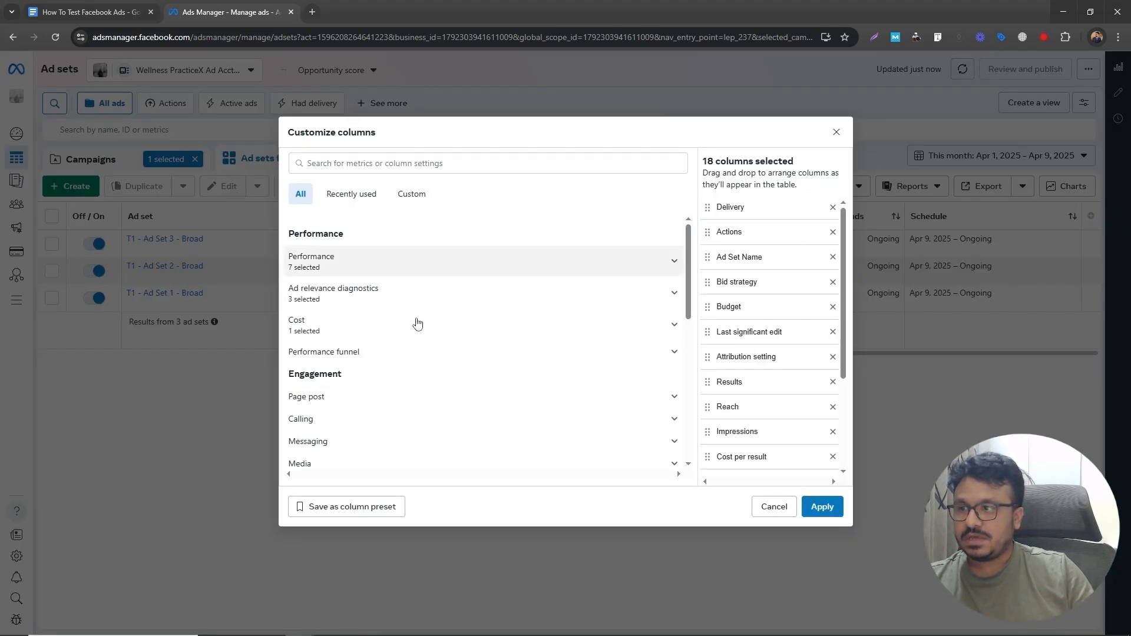
left_click(505, 262)
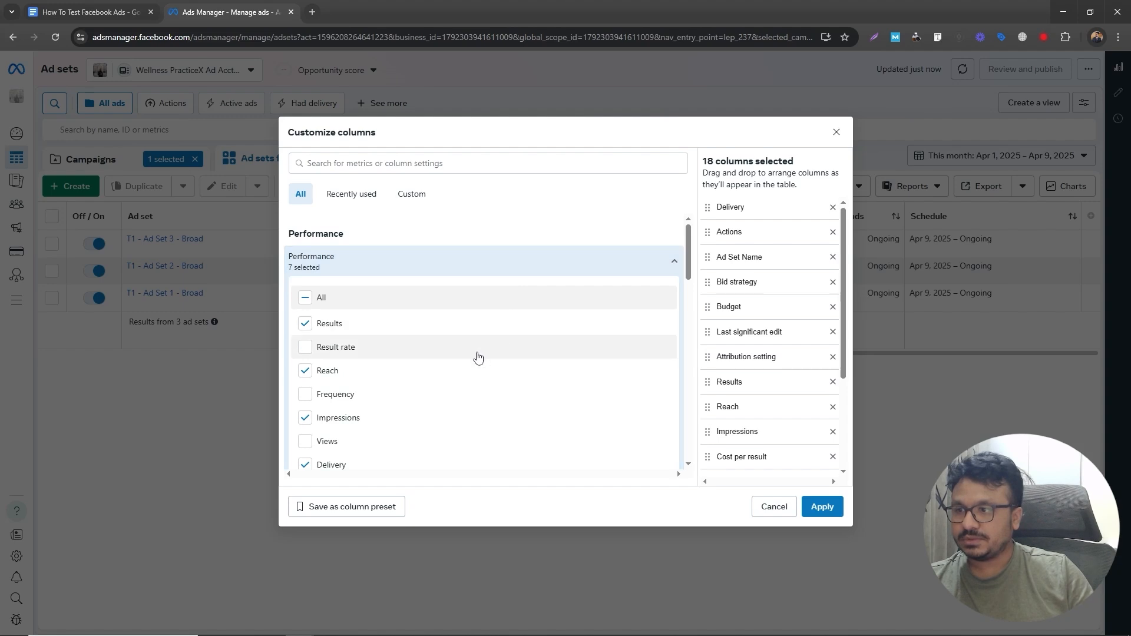
scroll(475, 356, "down", 1)
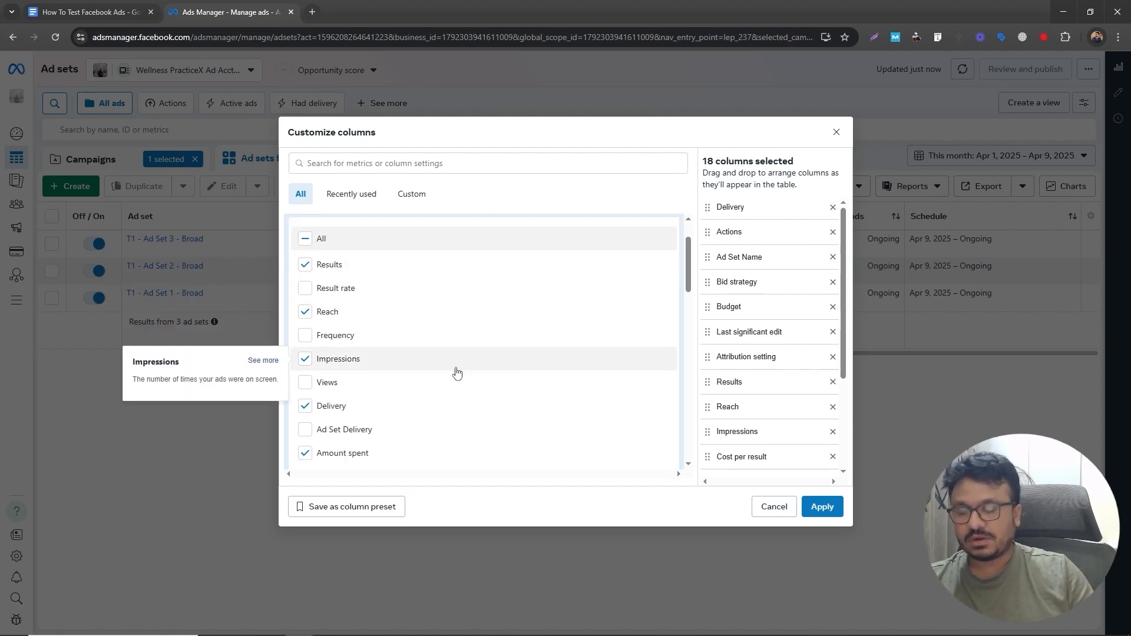
scroll(457, 339, "down", 1)
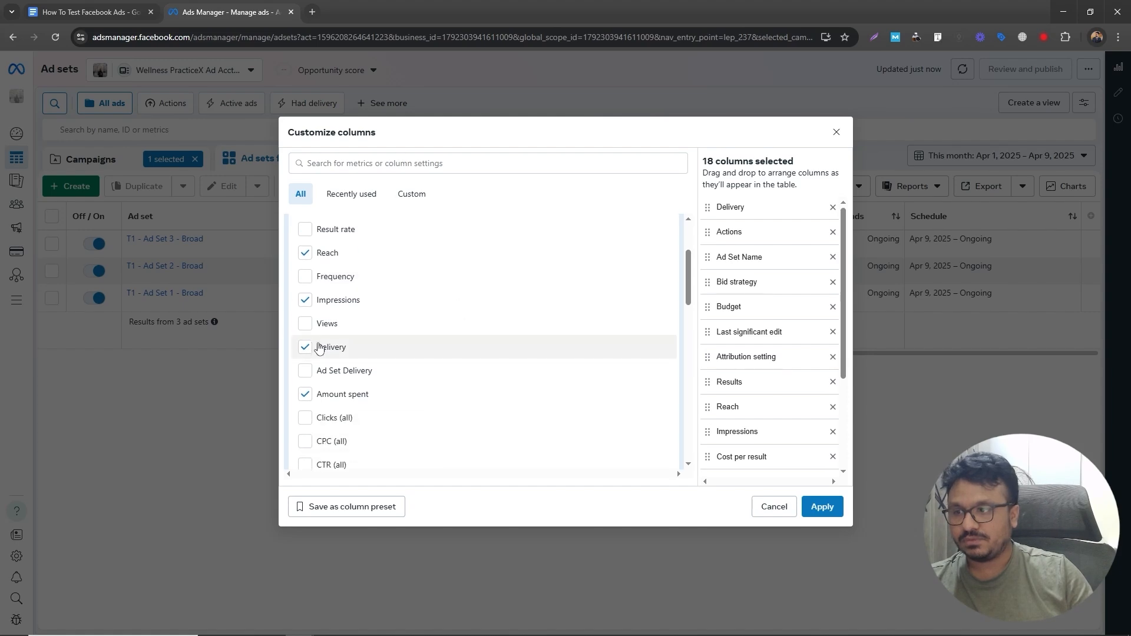
left_click(305, 324)
- Add the CTR (all) and CPC (all) columns and apply the custom column set
scroll(386, 360, "down", 1)
scroll(384, 367, "down", 1)
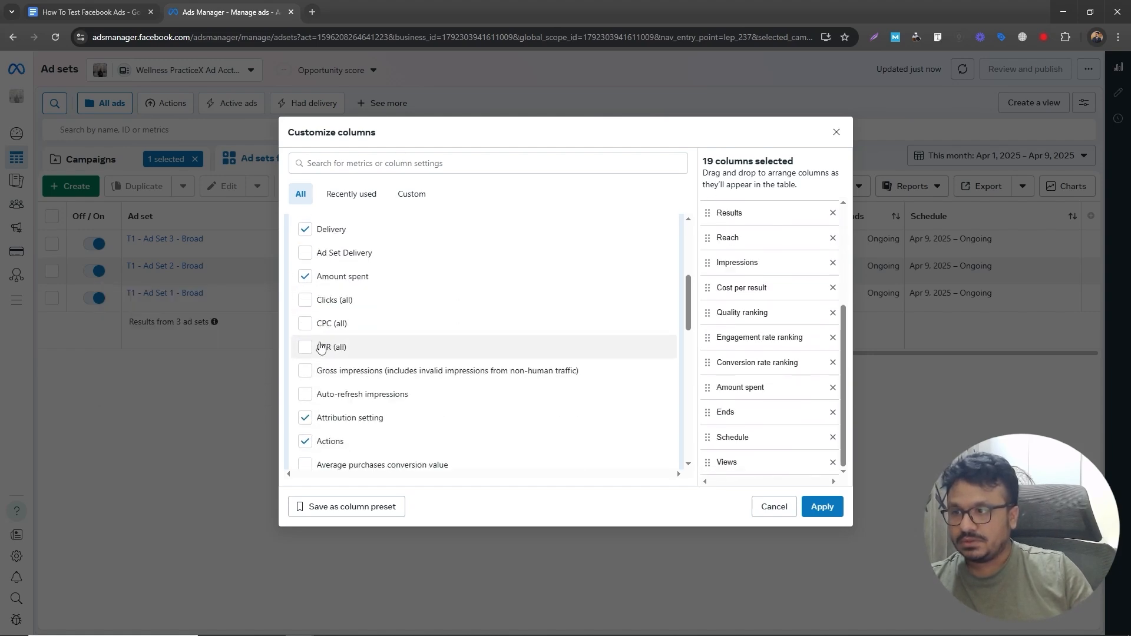
left_click(308, 349)
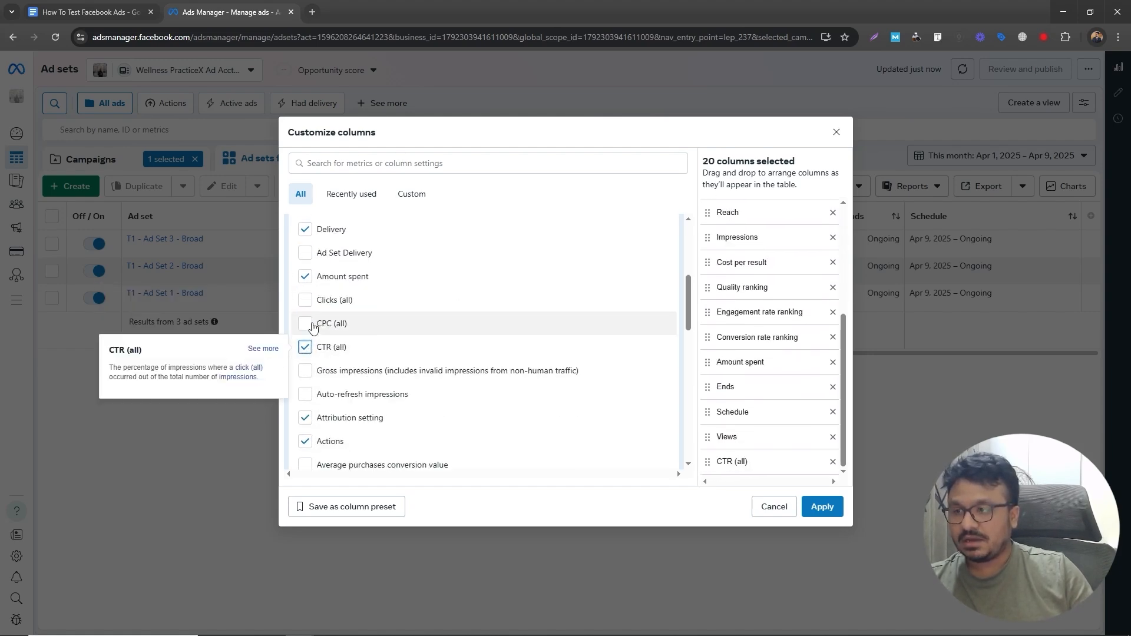
left_click(306, 324)
left_click(308, 325)
left_click(308, 325)
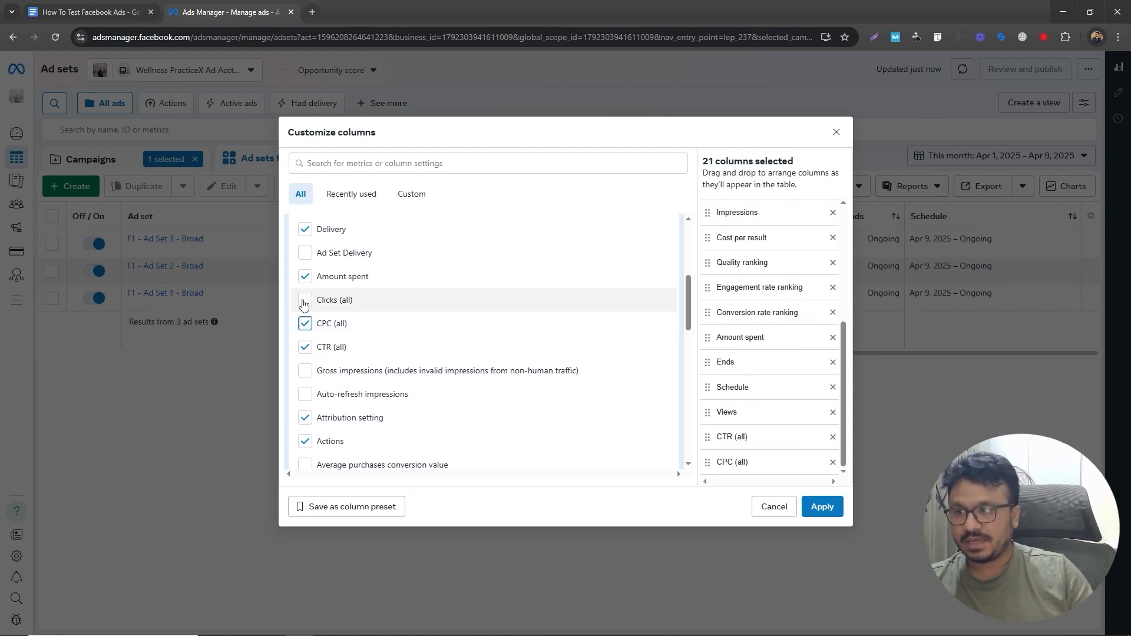
left_click(304, 299)
left_click(304, 299)
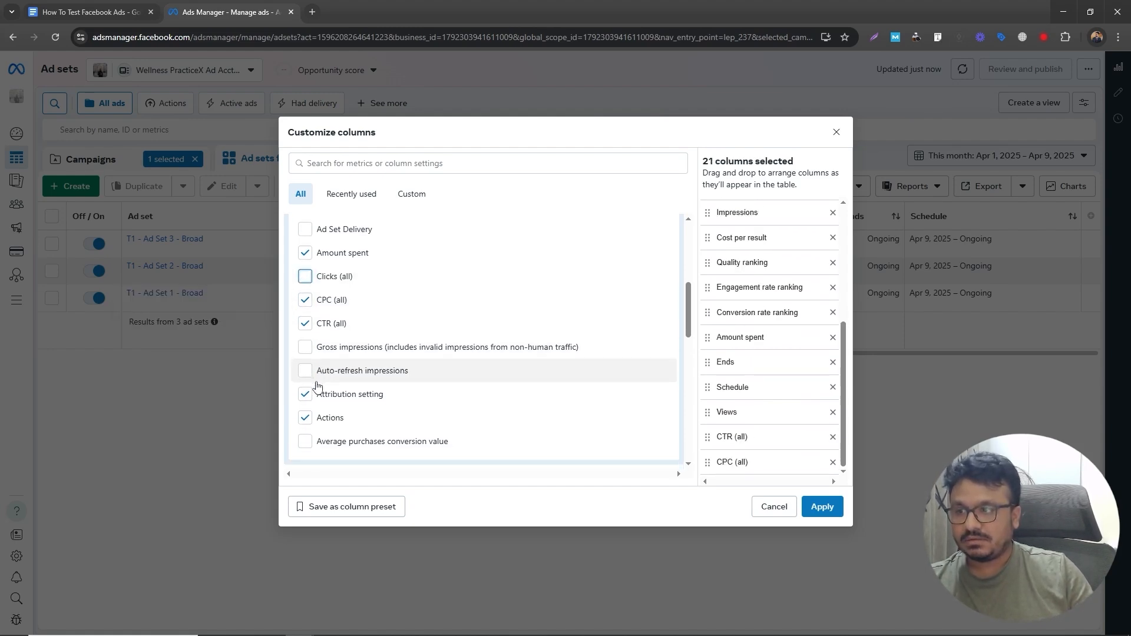
scroll(314, 363, "down", 1)
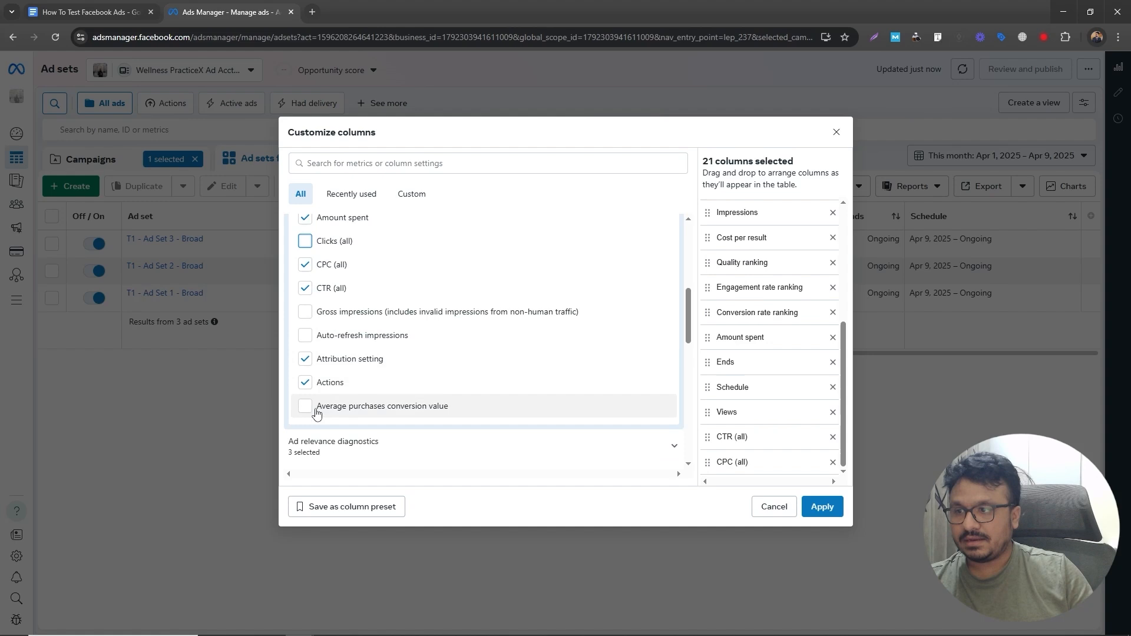
left_click(830, 507)
- Scroll across the ad sets table to review the newly added columns
scroll(583, 330, "left", 10)
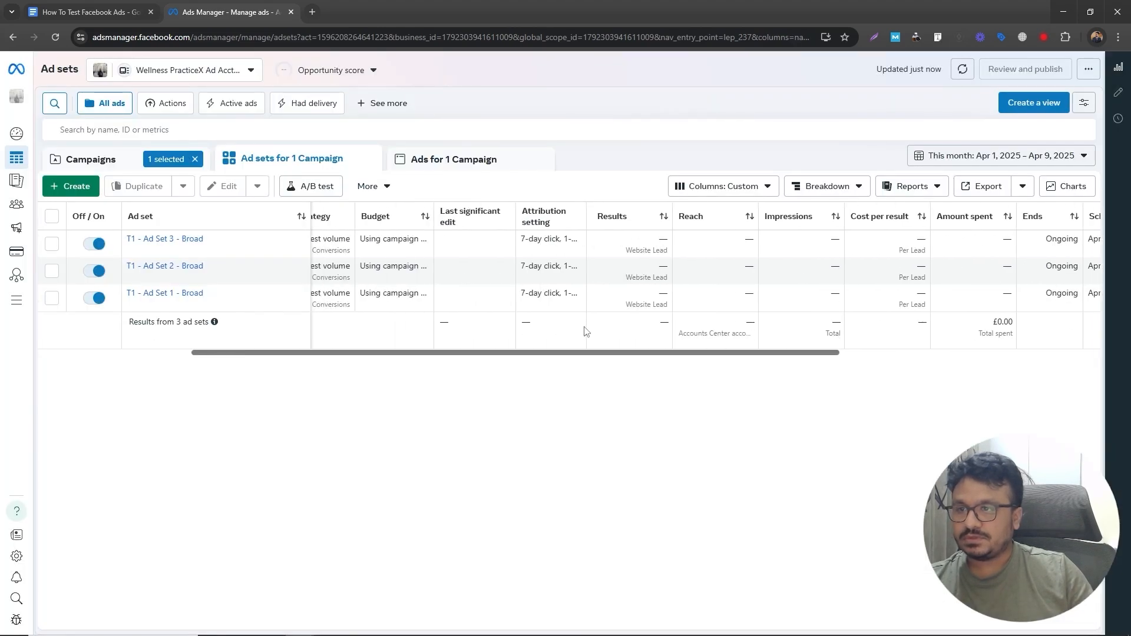
scroll(589, 341, "right", 3)
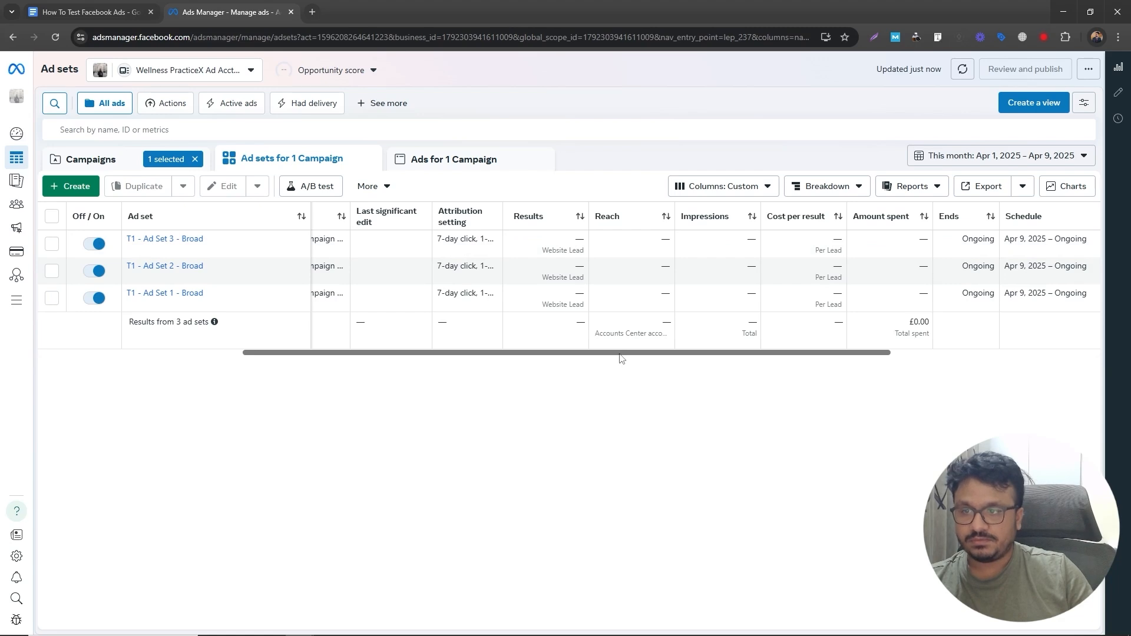
scroll(622, 350, "right", 3)
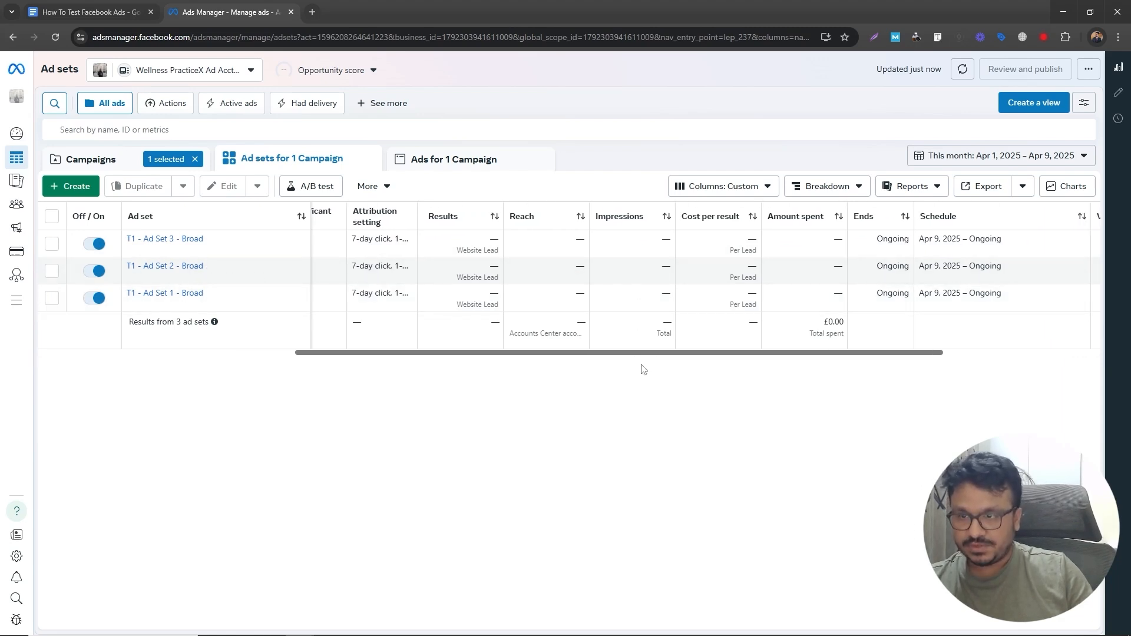
scroll(642, 353, "right", 4)
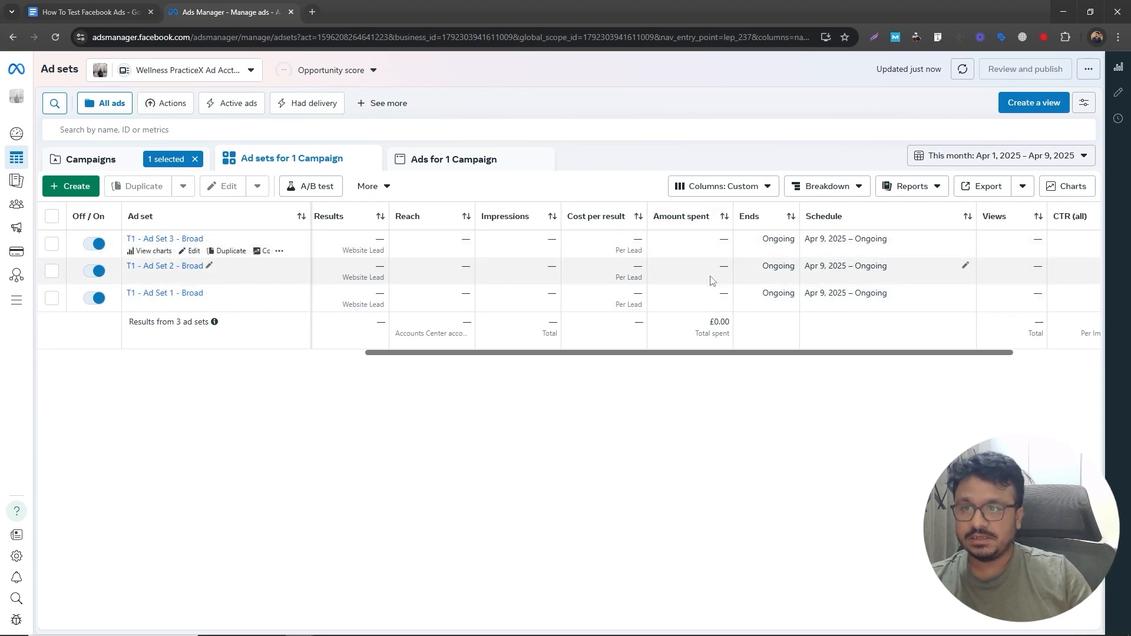
left_click_drag(722, 353, 779, 352)
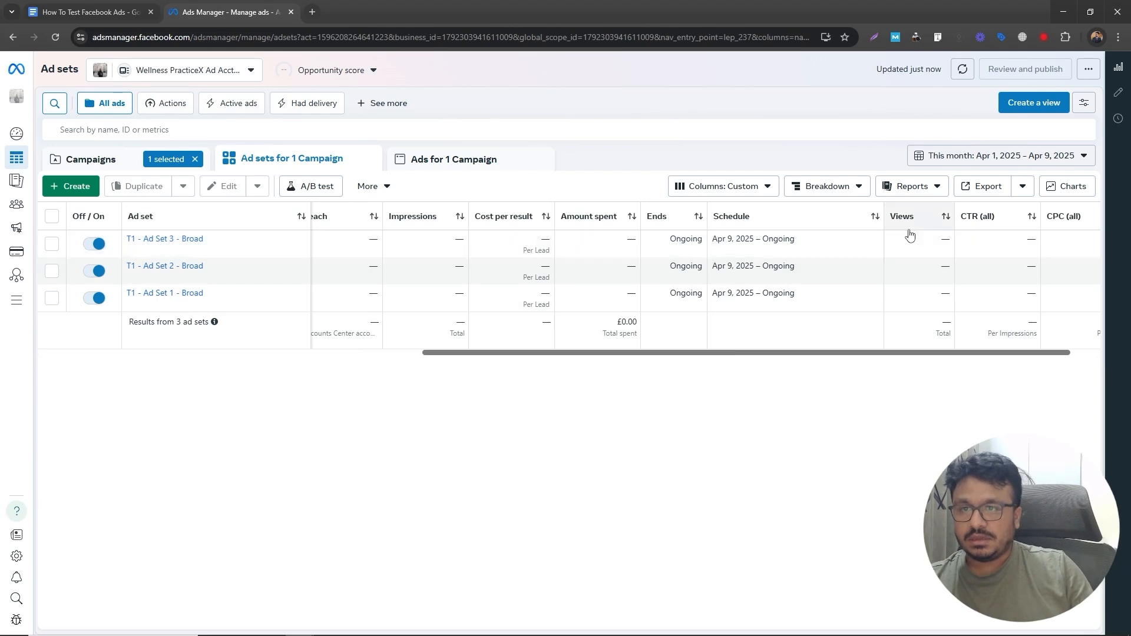
left_click_drag(881, 354, 1013, 341)
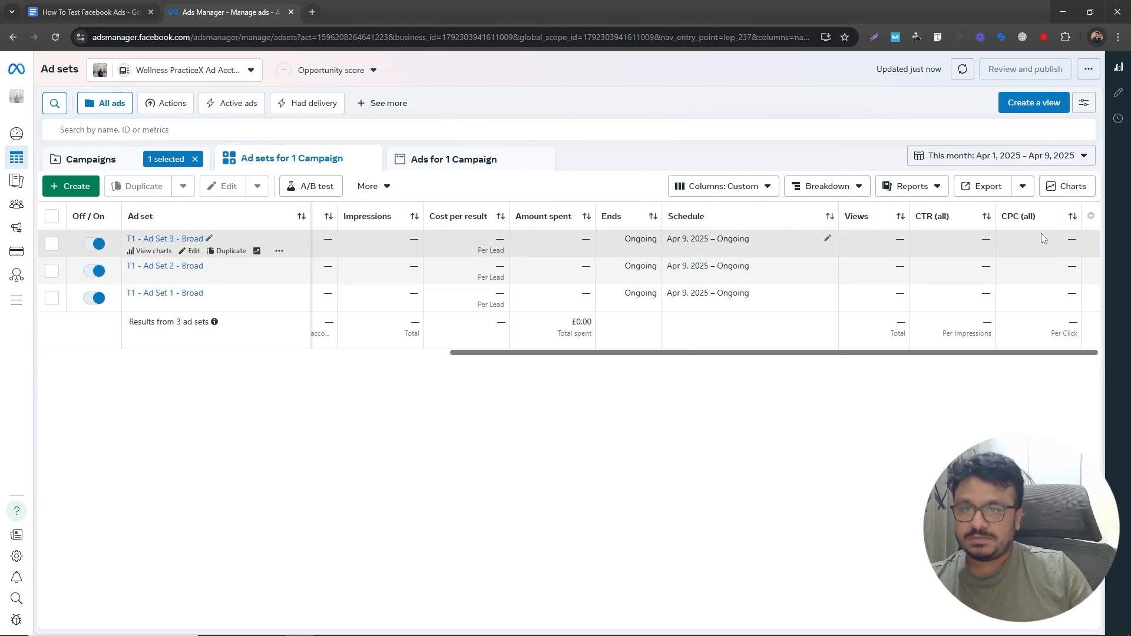
- Add the 3-second video plays rate per impressions and 3-second video plays columns to the ad sets table
key("ctrl+Tab")
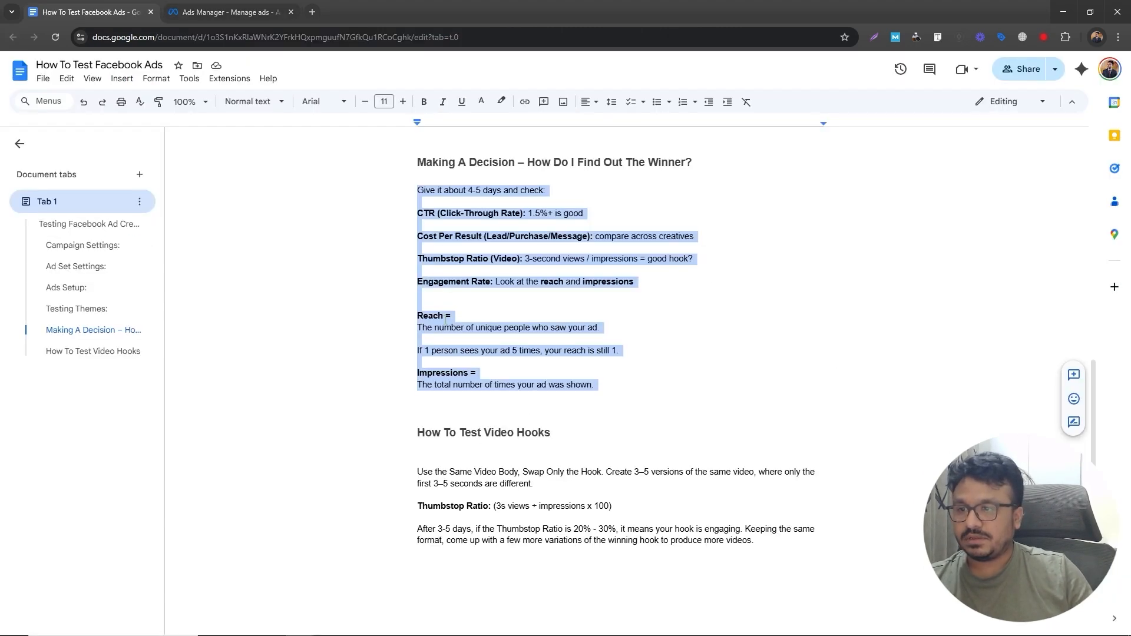
double_click(456, 260)
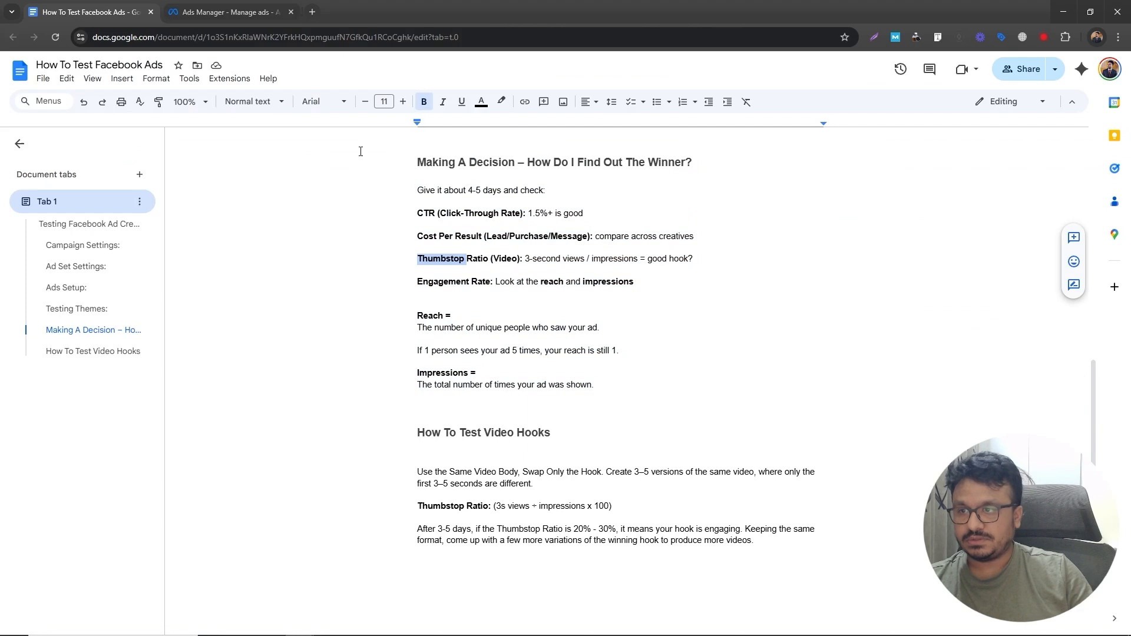
left_click(216, 12)
left_click(736, 186)
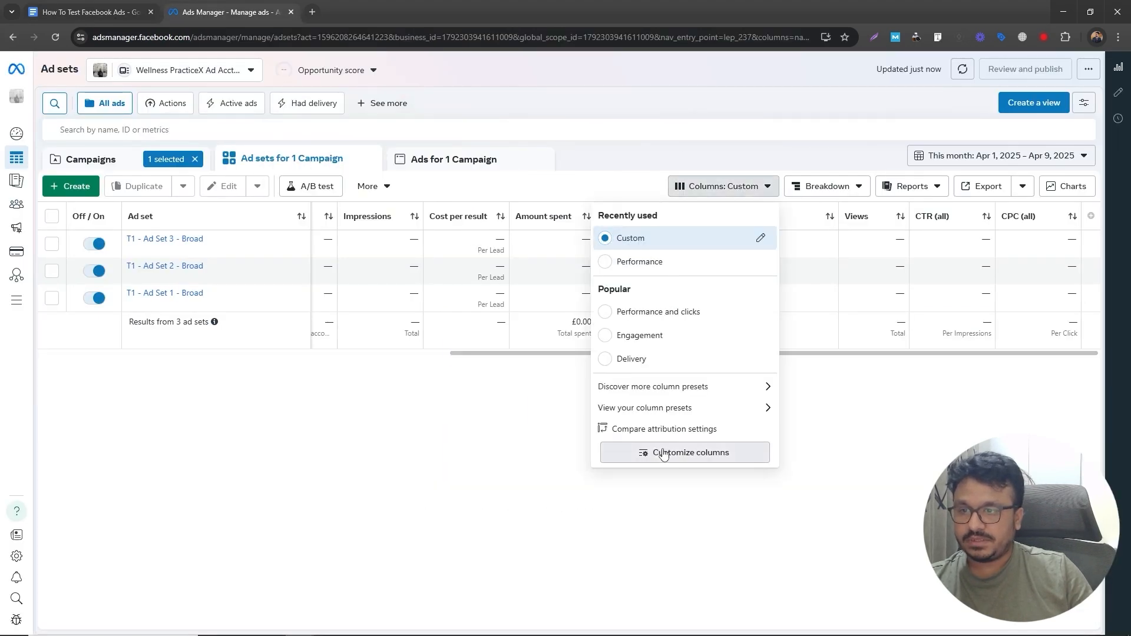
left_click(654, 523)
scroll(386, 349, "down", 5)
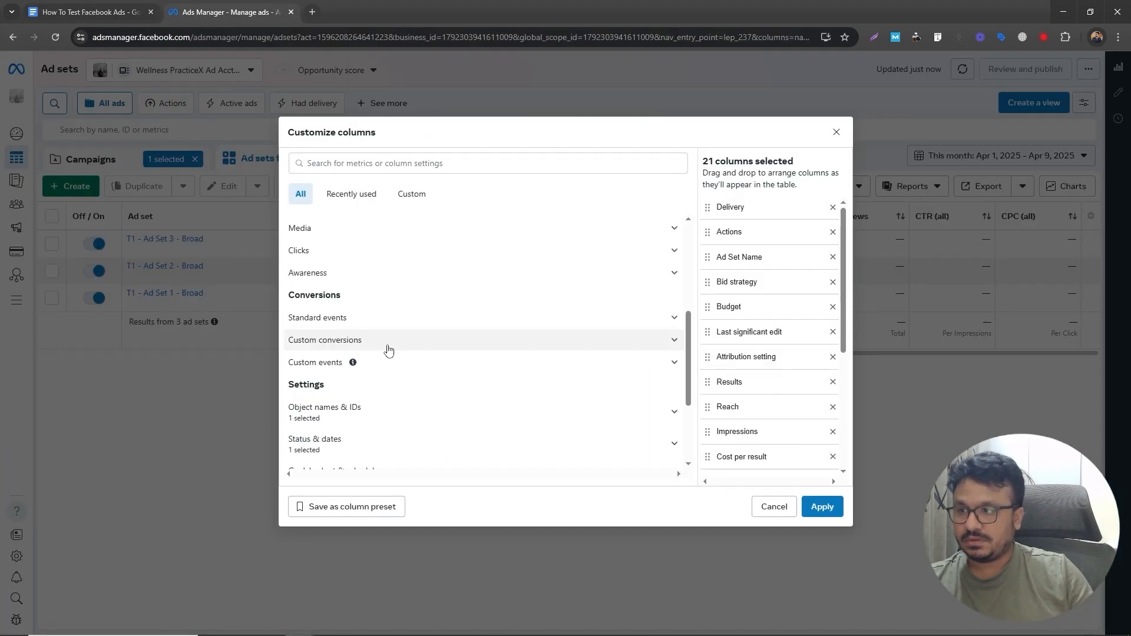
scroll(386, 343, "up", 4)
scroll(389, 346, "down", 6)
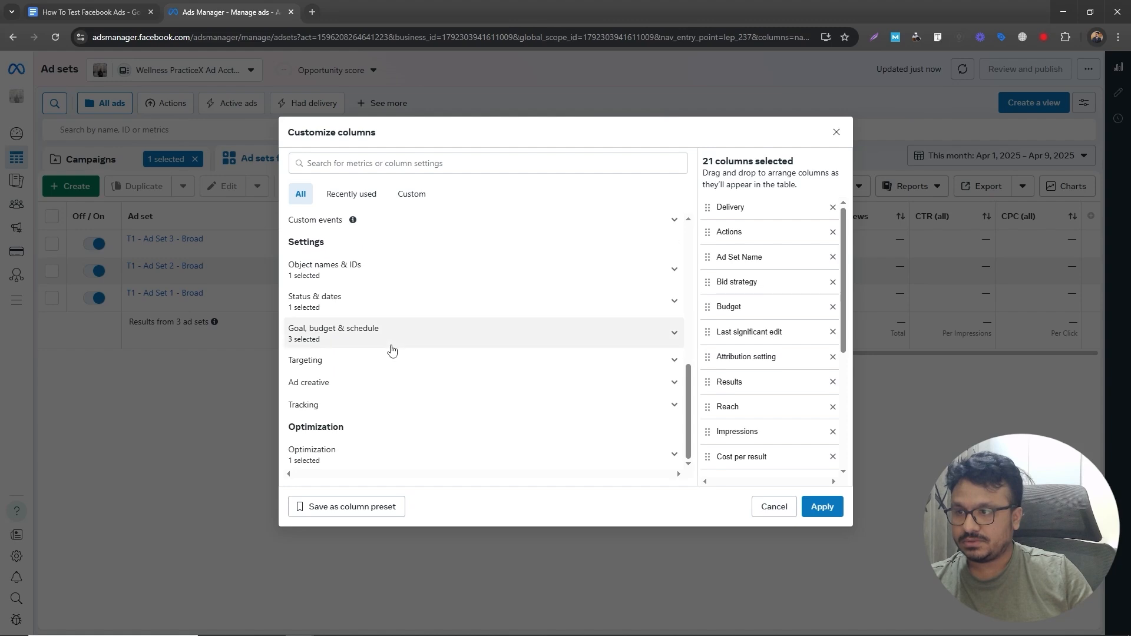
scroll(391, 352, "up", 4)
left_click(403, 162)
type("3")
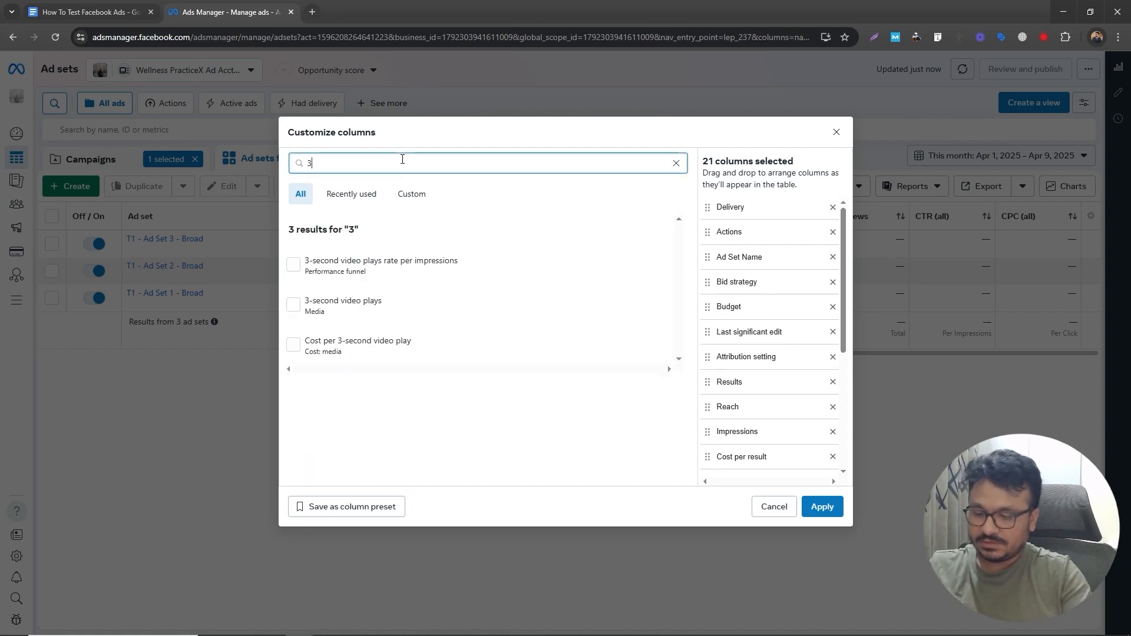
key("BackSpace")
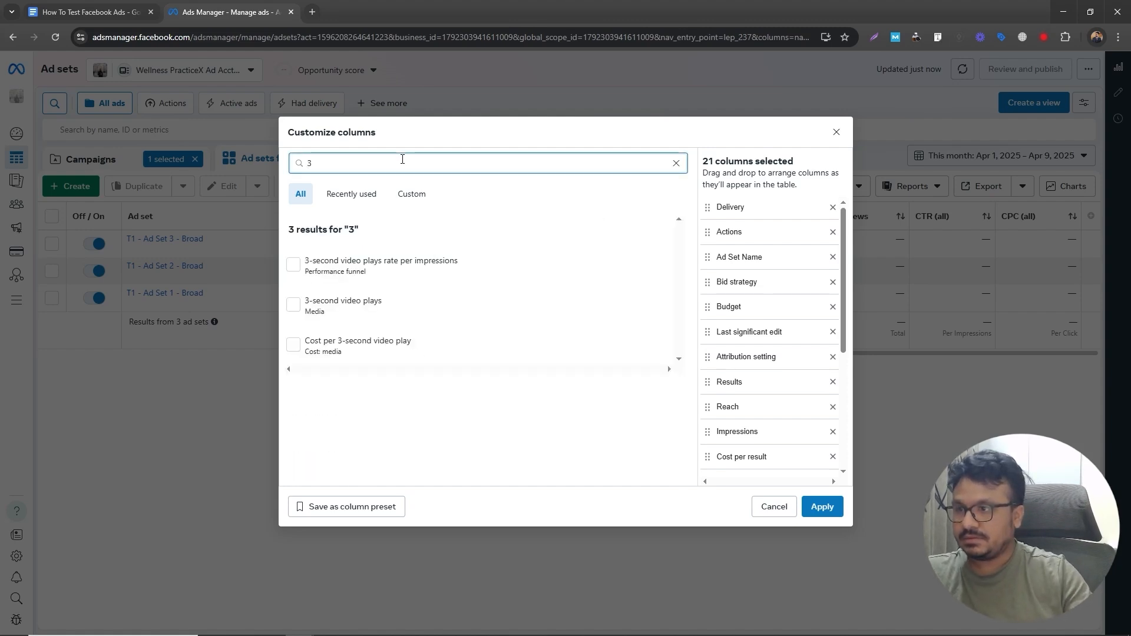
mouse_move(372, 268)
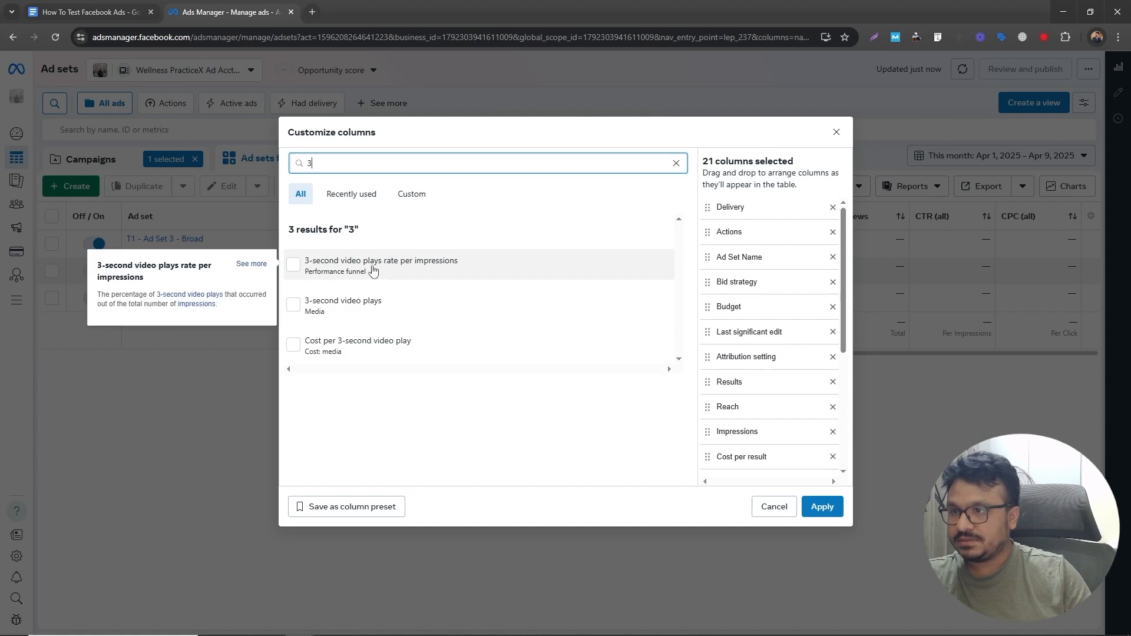
left_click(294, 266)
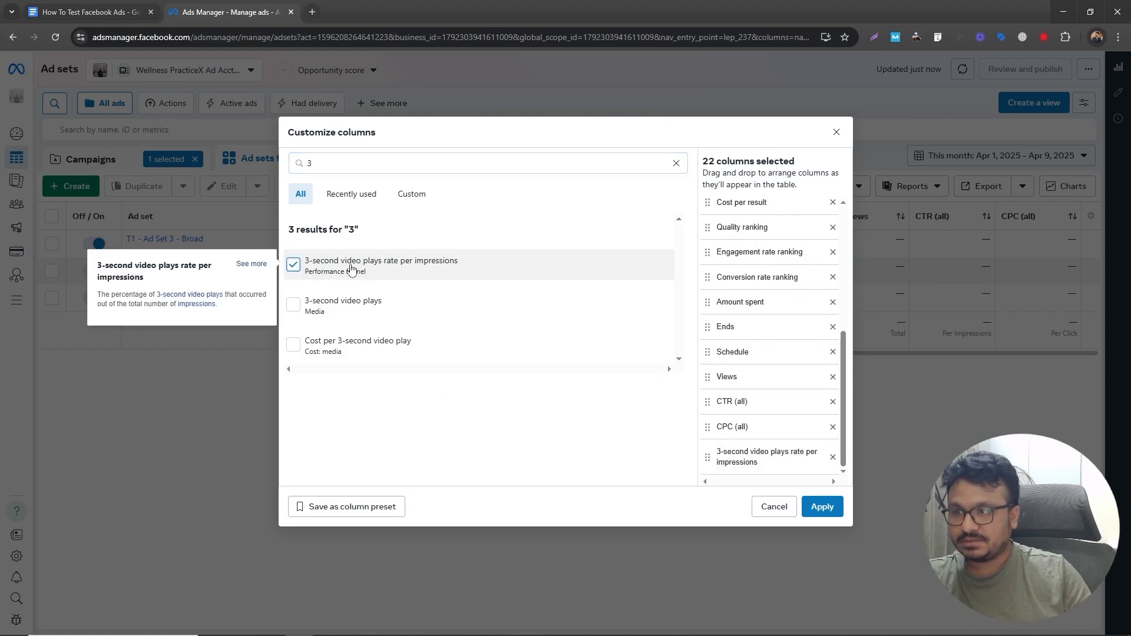
left_click(293, 304)
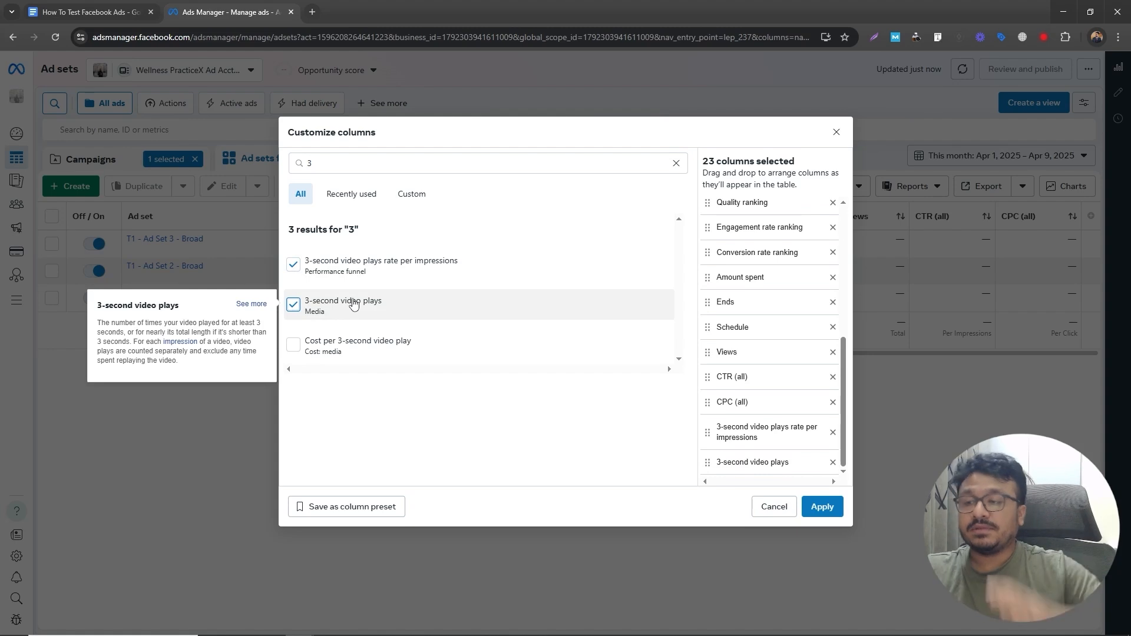
left_click(819, 507)
left_click_drag(840, 355, 947, 357)
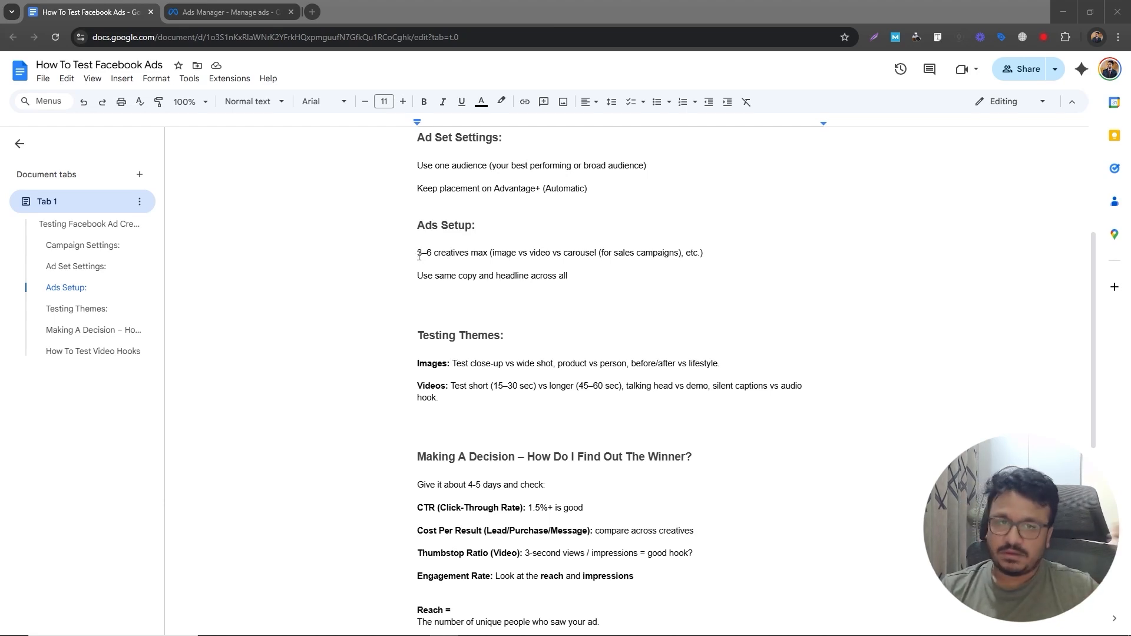
- Read the document's Ads Setup and Testing Themes guidance on creatives, copy and image tests
left_click_drag(418, 254, 453, 259)
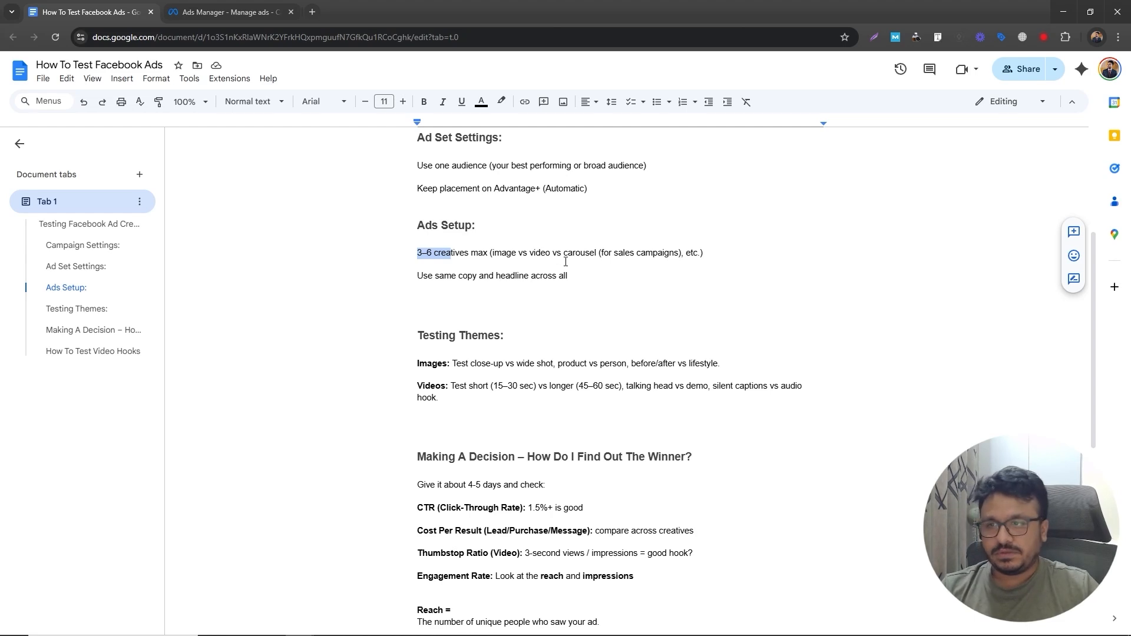
left_click(404, 256)
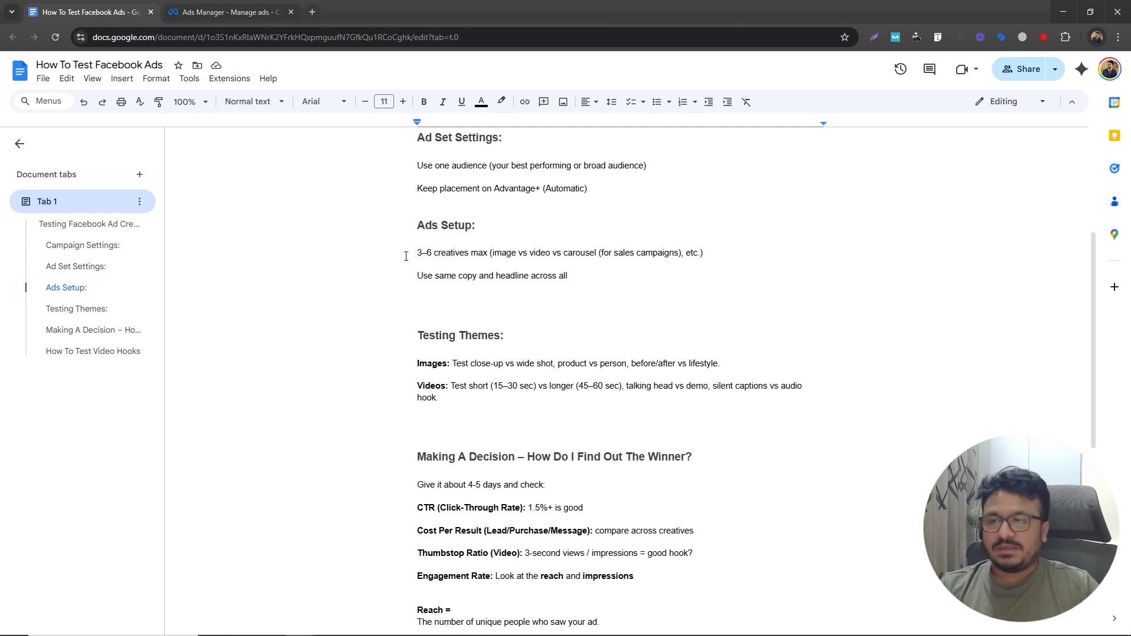
left_click_drag(405, 255, 442, 259)
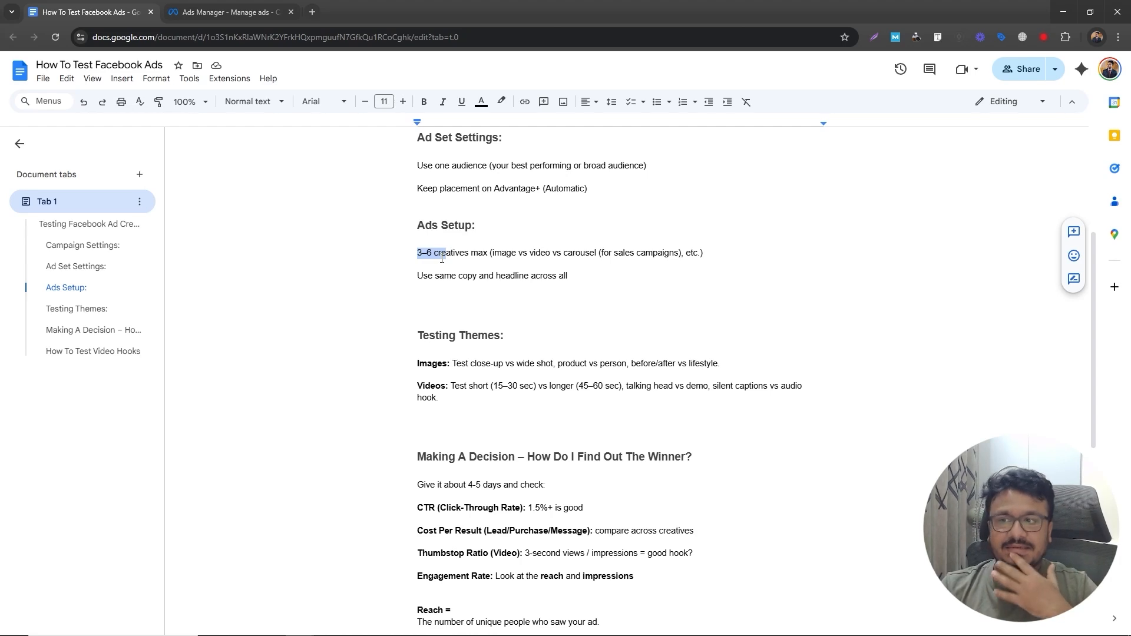
left_click(445, 257)
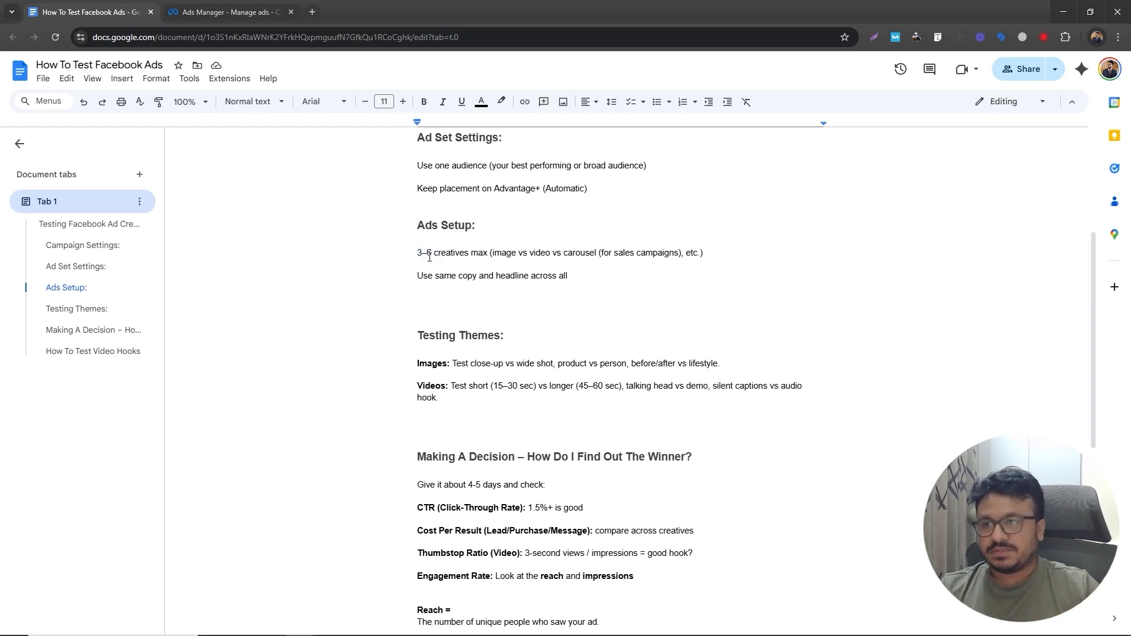
left_click_drag(417, 275, 579, 273)
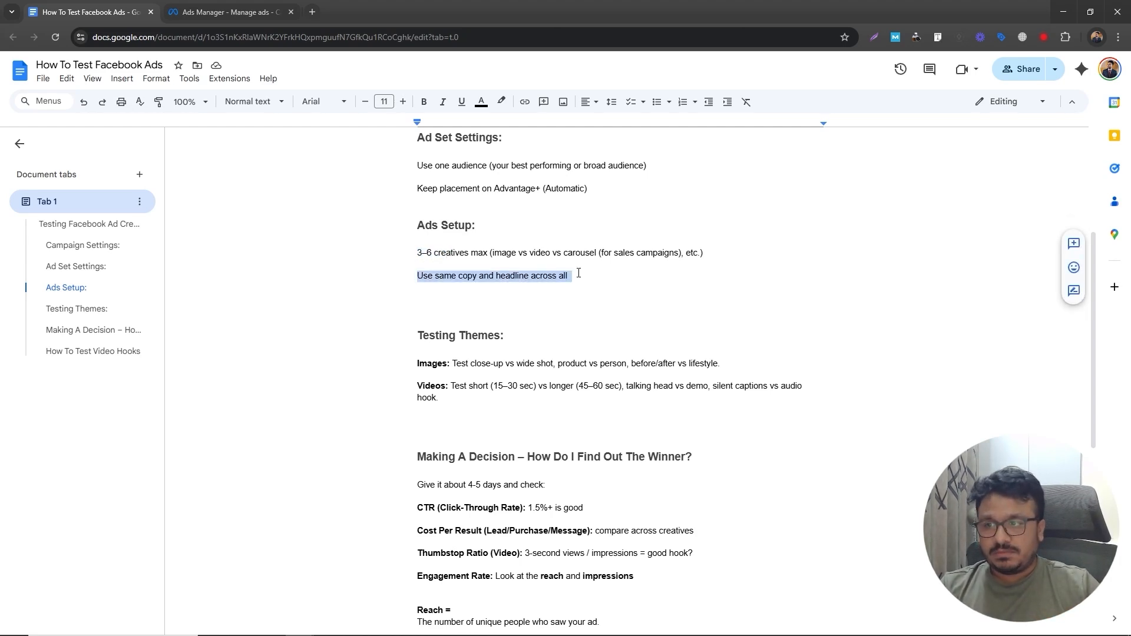
scroll(474, 341, "down", 2)
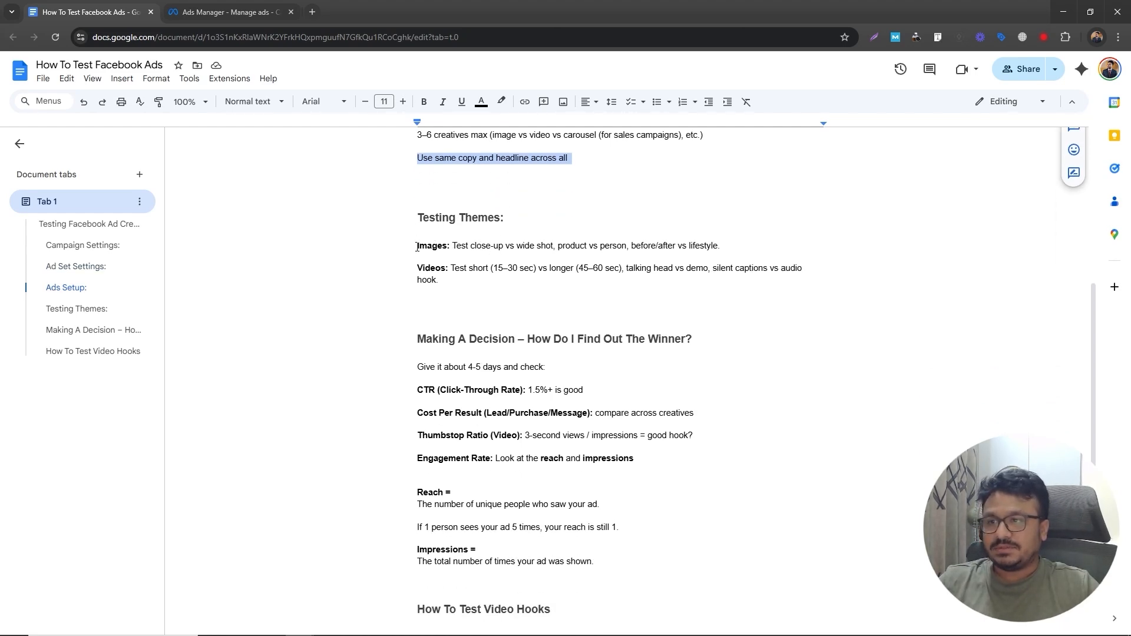
left_click_drag(453, 246, 562, 252)
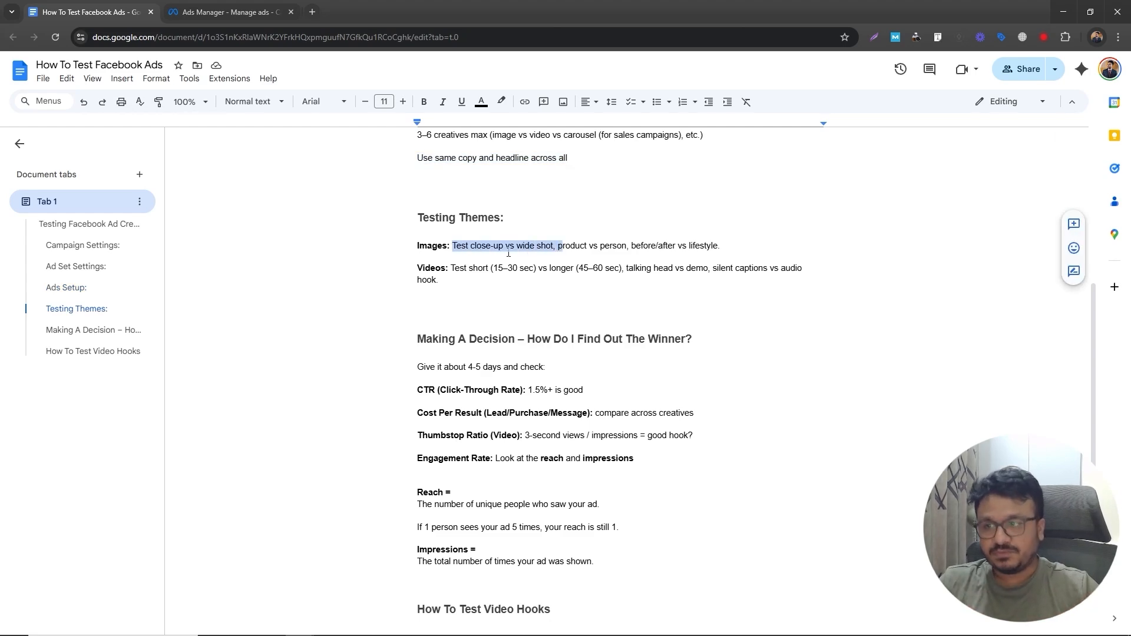
- Go through the image and video testing themes in the document's Testing Themes section, phrase by phrase
left_click(508, 252)
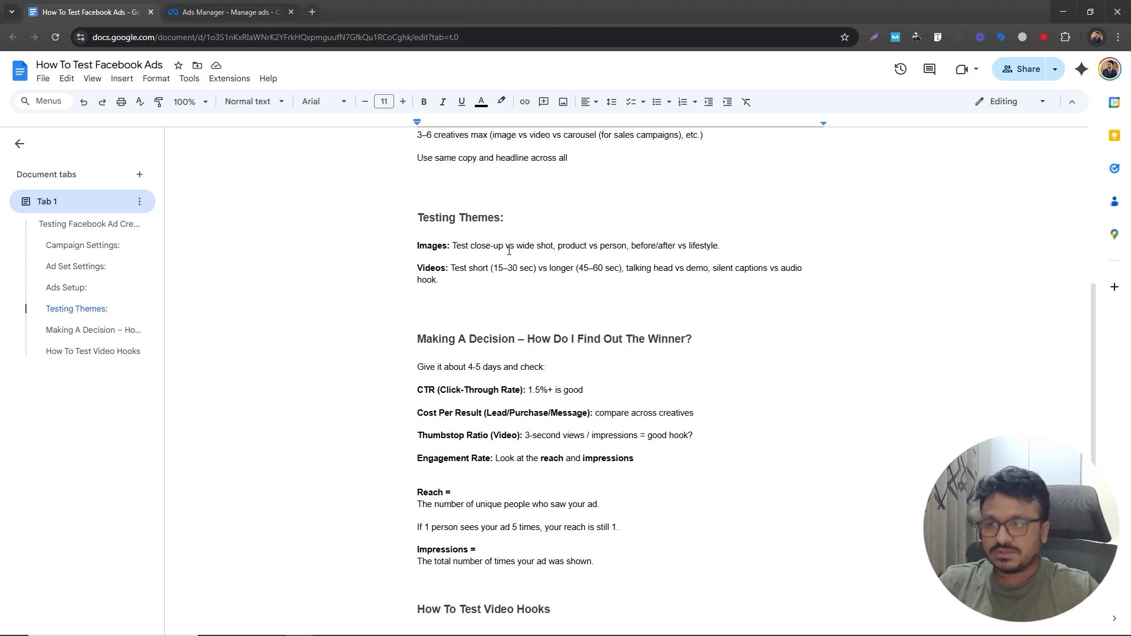
double_click(613, 246)
double_click(565, 246)
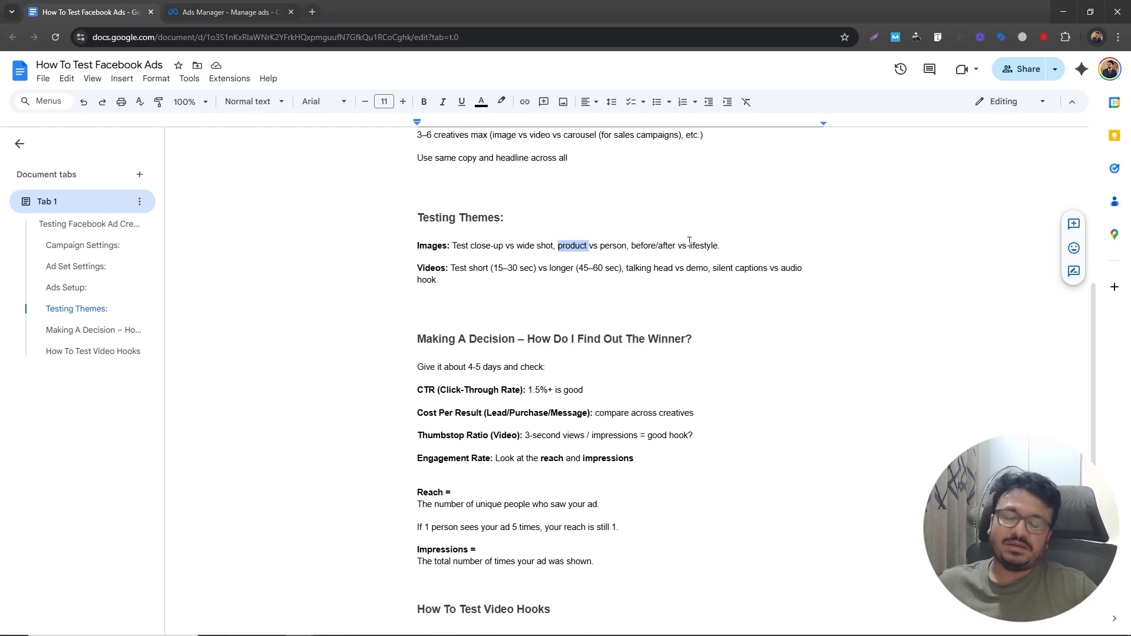
left_click(455, 247)
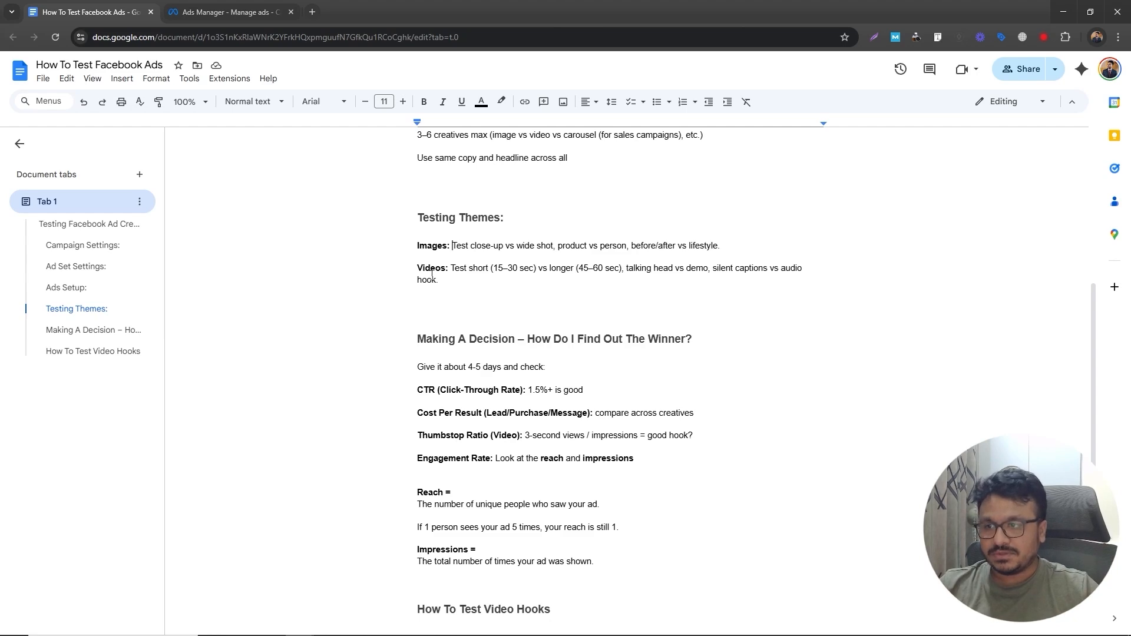
left_click_drag(452, 269, 544, 269)
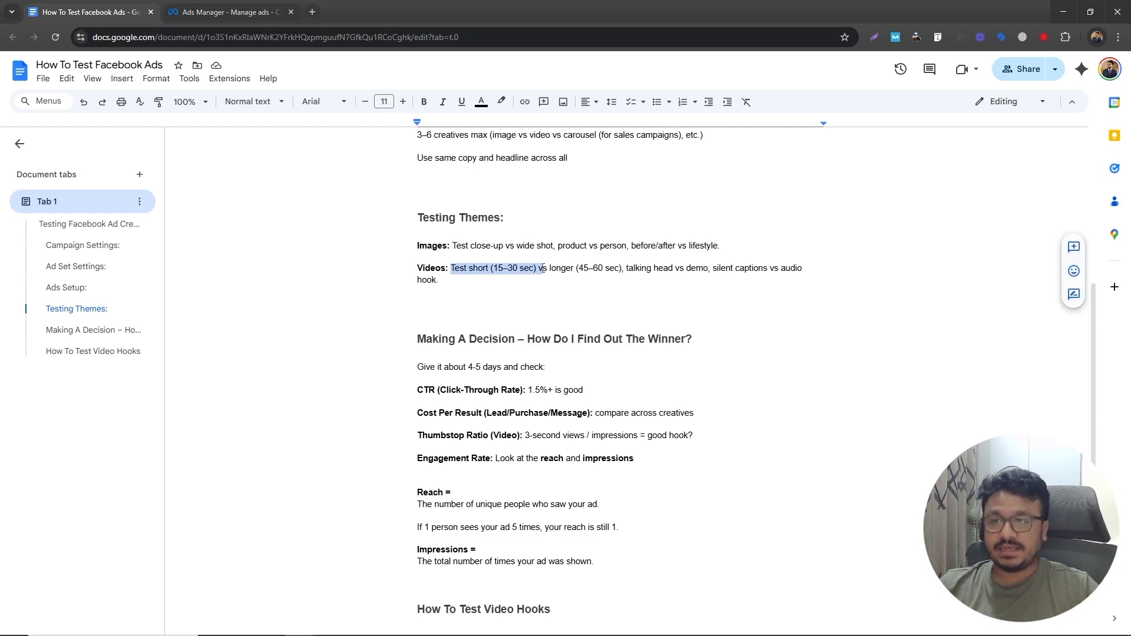
left_click_drag(549, 268, 612, 264)
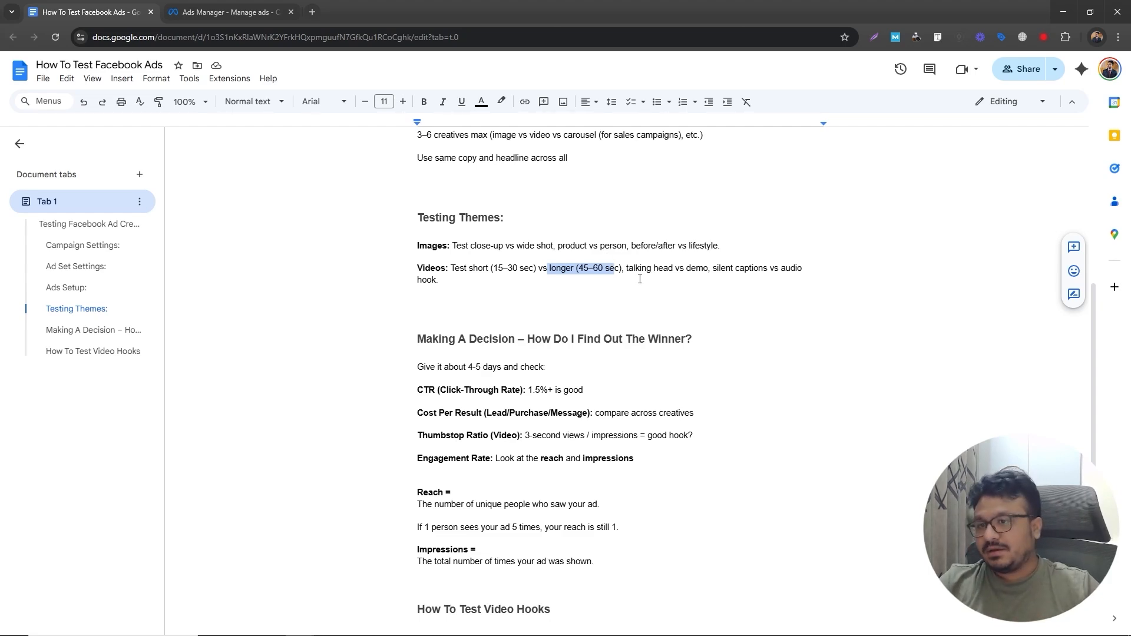
left_click_drag(625, 268, 675, 268)
left_click(674, 269)
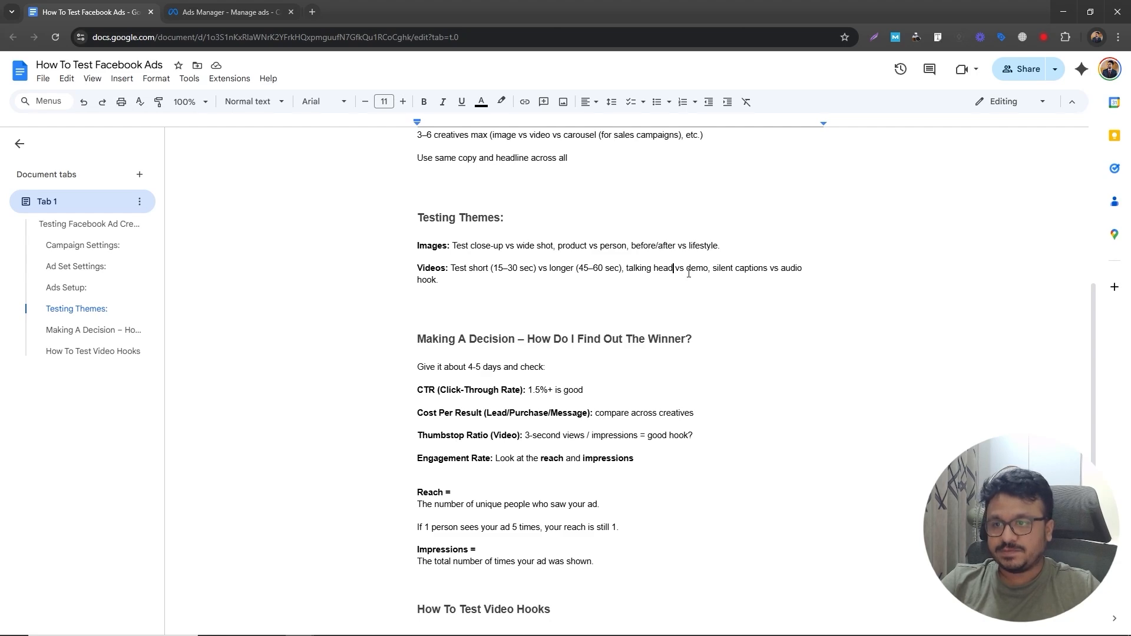
mouse_move(689, 273)
left_mouse_down()
mouse_move(715, 282)
mouse_move(708, 271)
left_mouse_up()
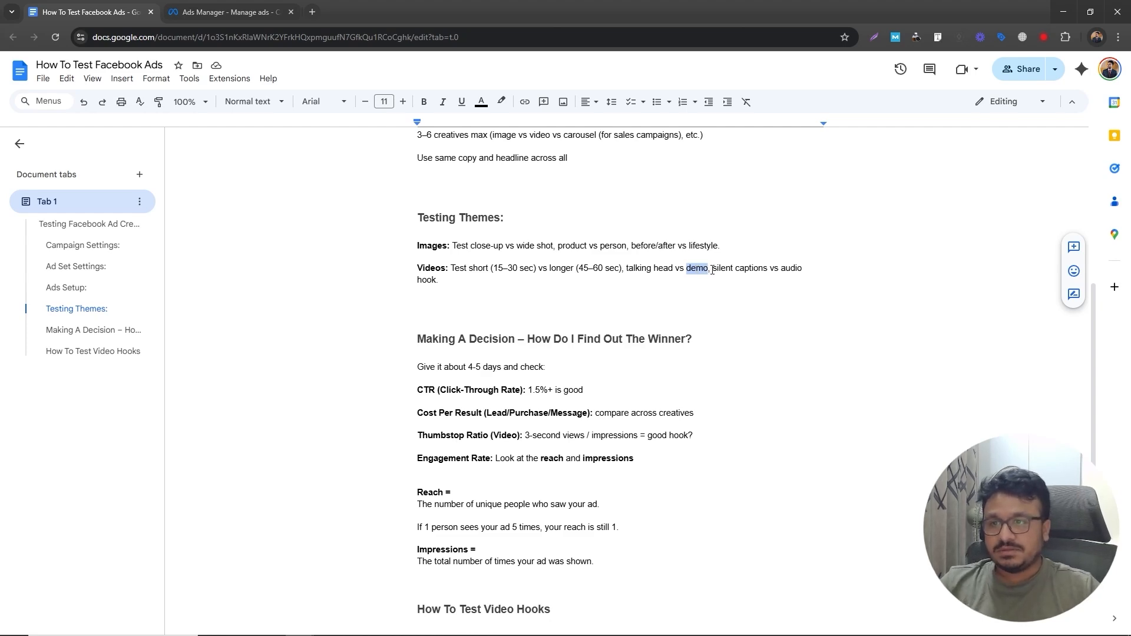
left_click_drag(711, 271, 519, 278)
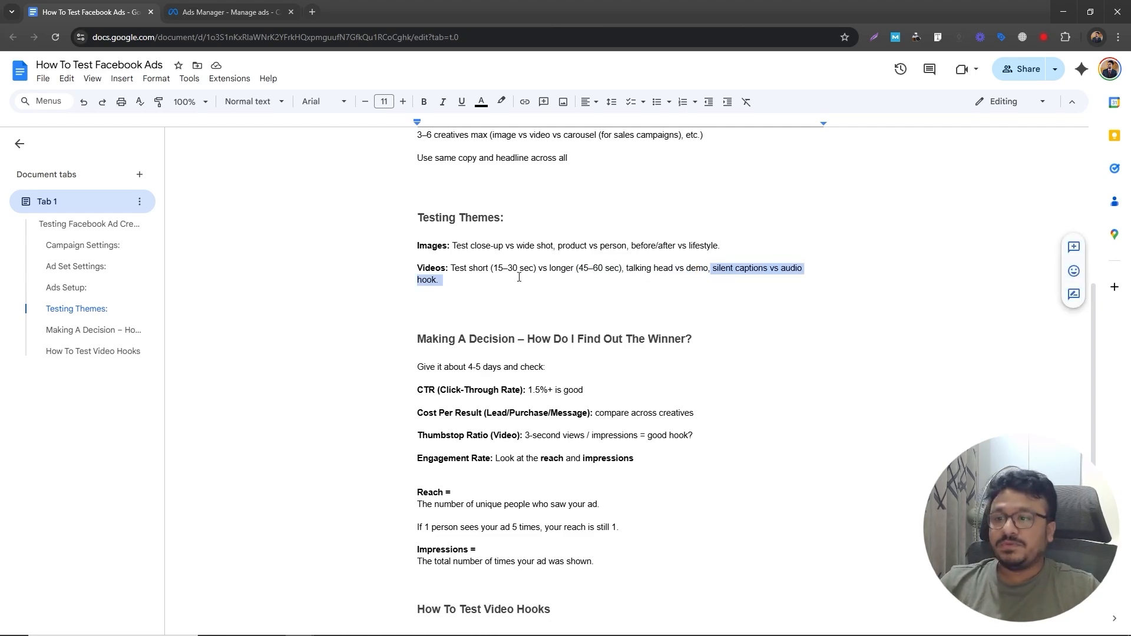
left_click(519, 278)
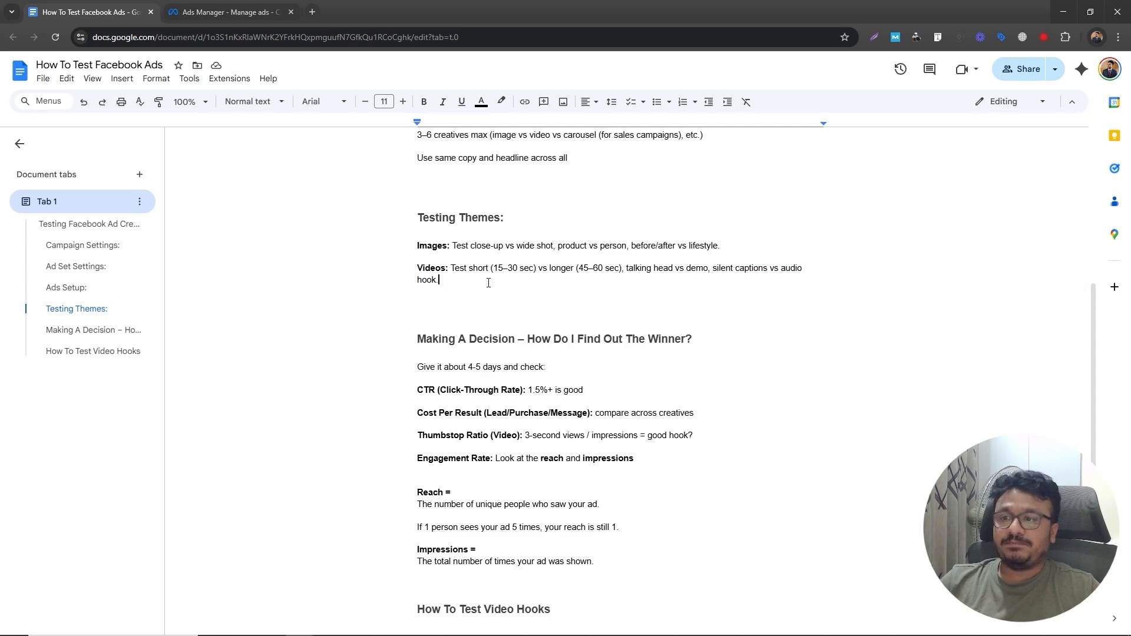
left_click_drag(519, 277, 396, 271)
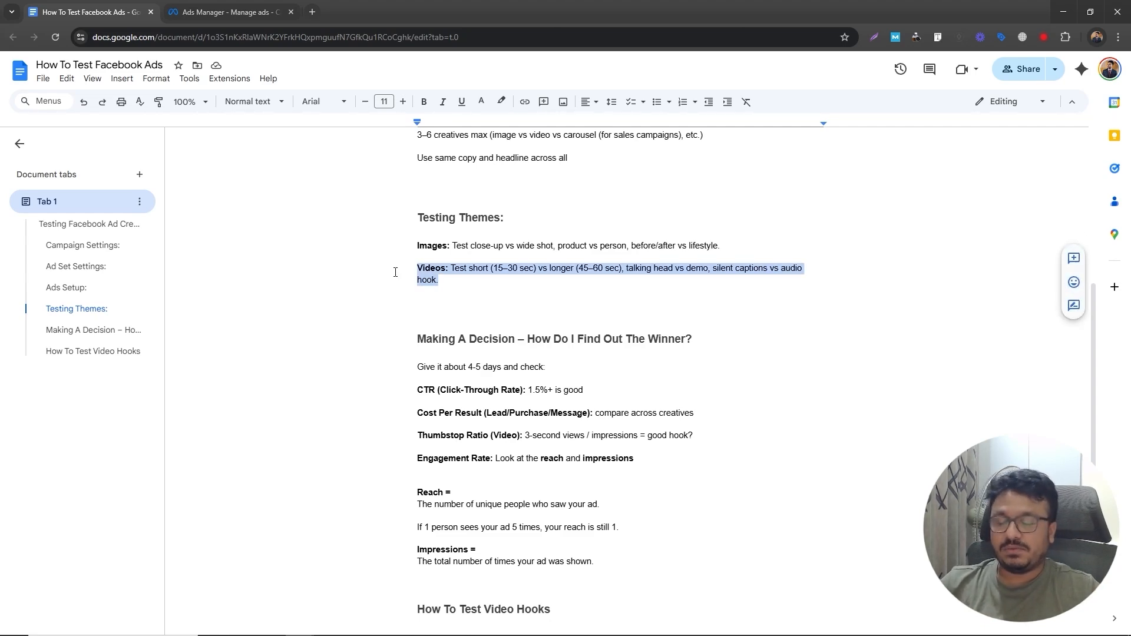
scroll(425, 346, "down", 2)
- Switch to the Ads Manager tab and review the custom columns in the ad sets table
key("ctrl+Tab")
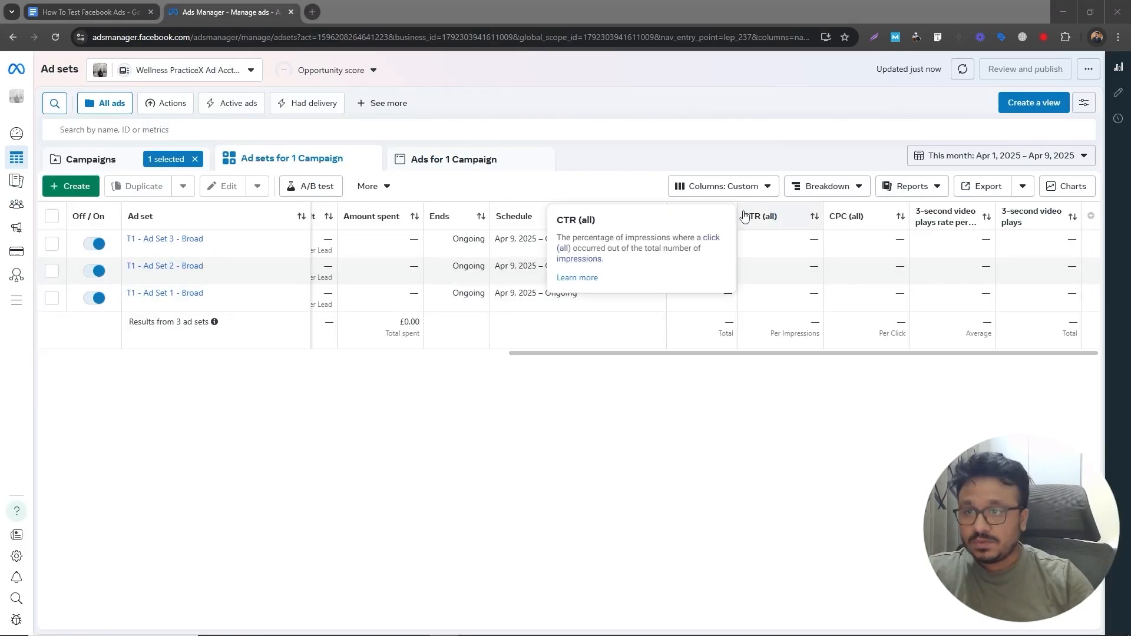
left_click(737, 189)
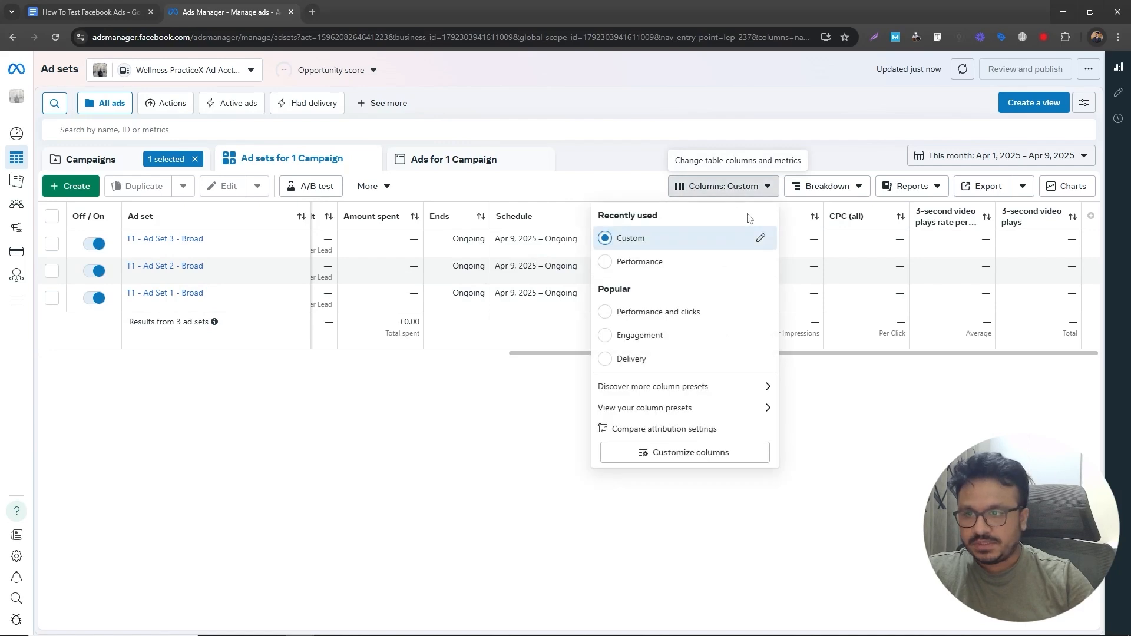
left_click(872, 435)
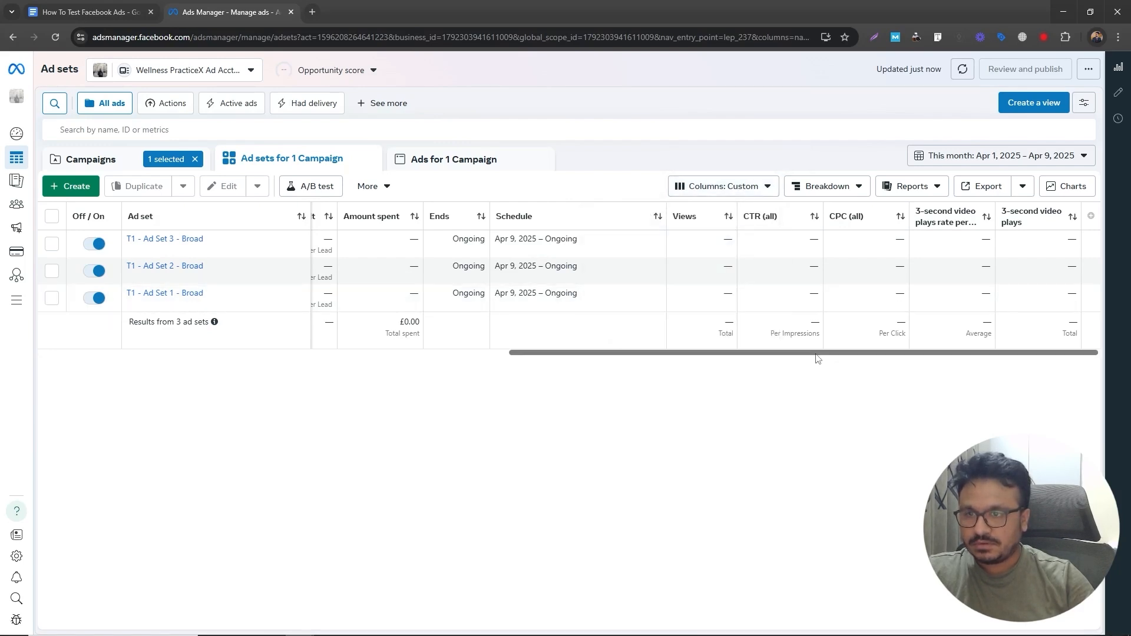
left_click_drag(871, 353, 846, 343)
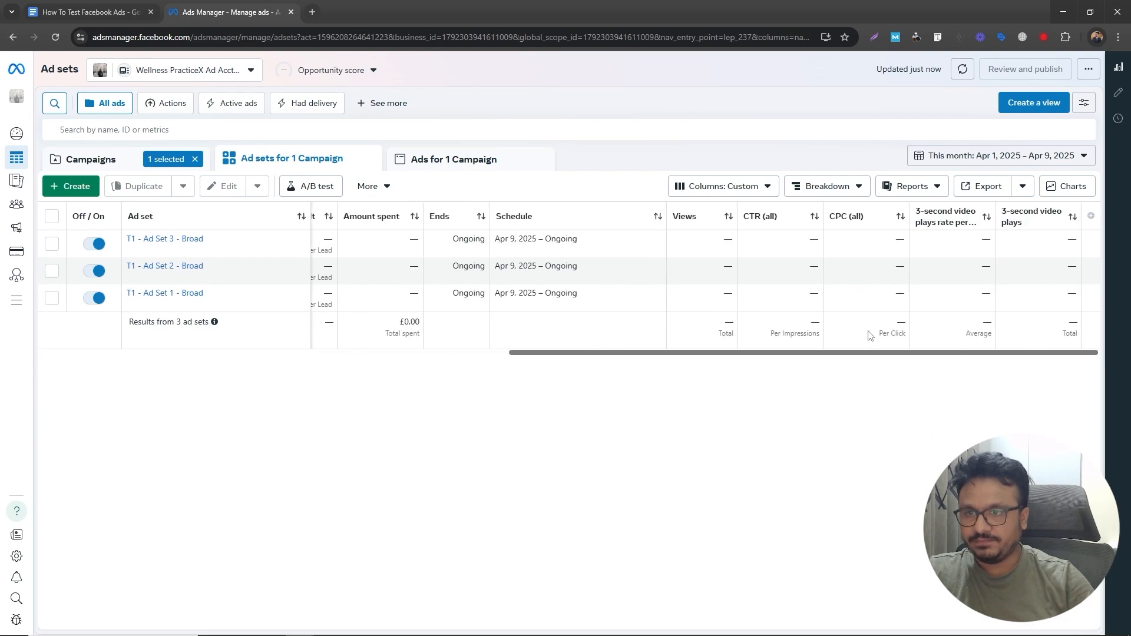
left_click(105, 16)
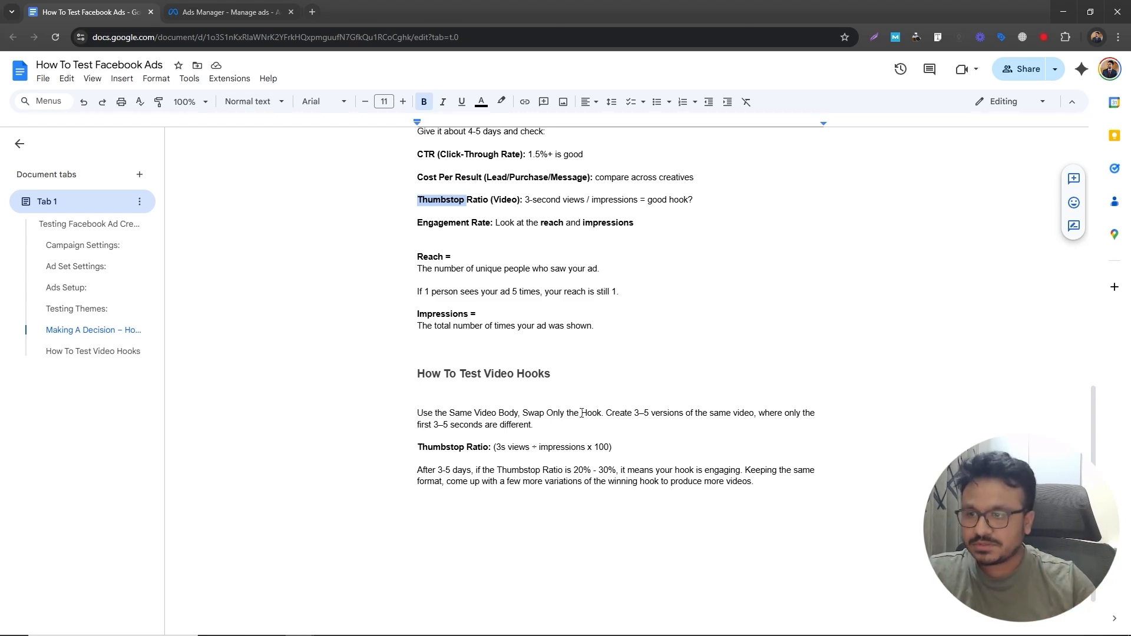
- Read the document's How To Test Video Hooks section on the thumbstop ratio, then scroll back through the guide
scroll(622, 403, "down", 1)
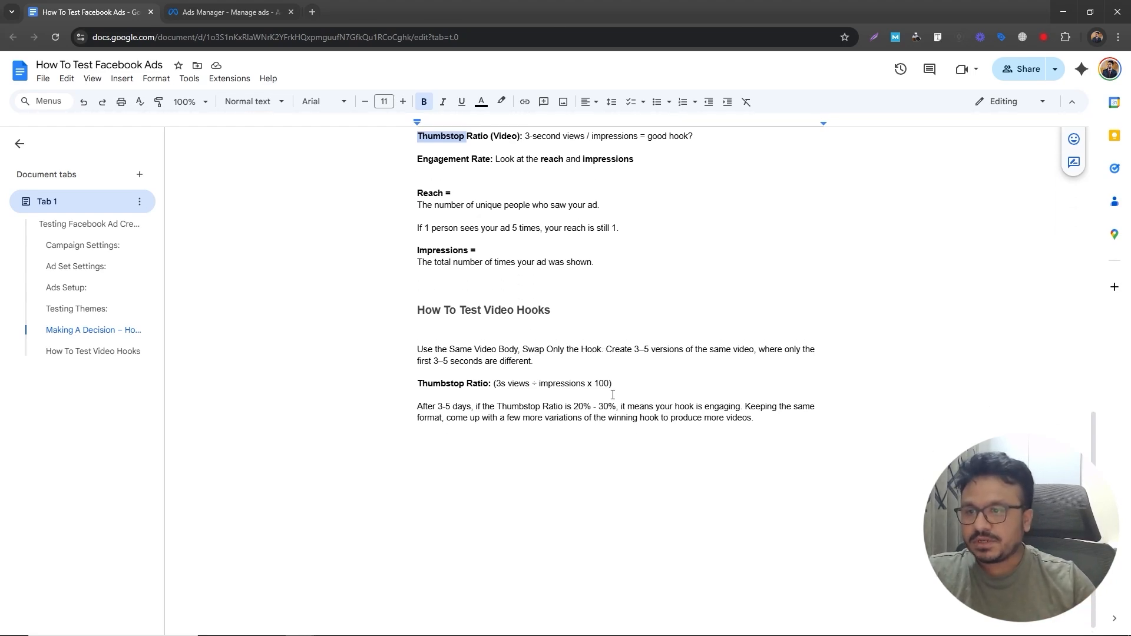
left_click_drag(572, 399, 616, 401)
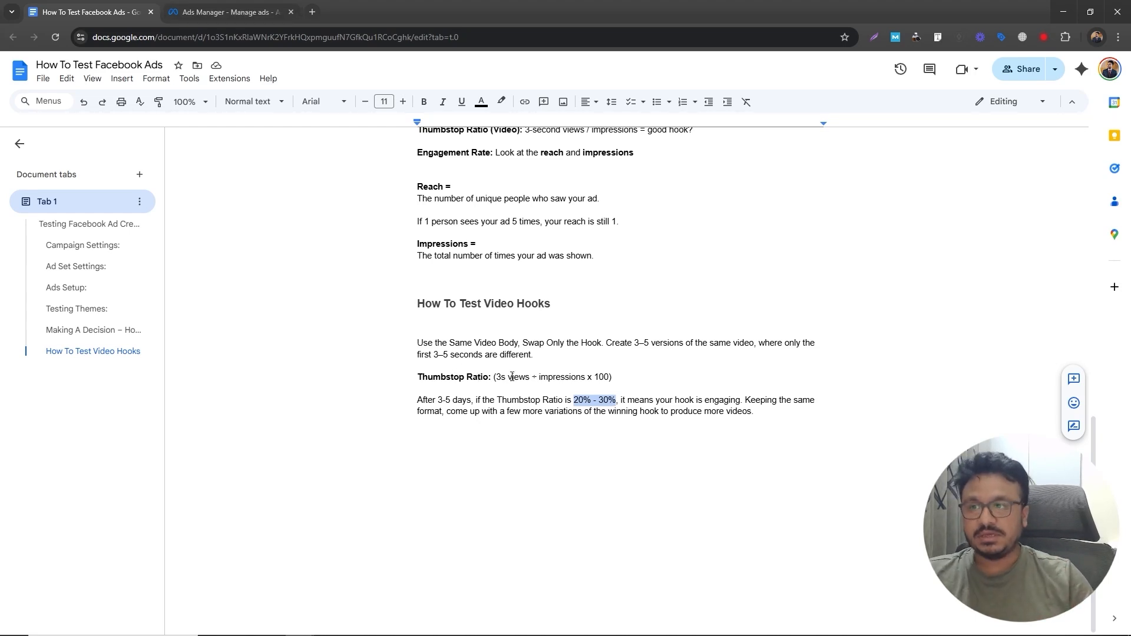
scroll(509, 378, "up", 1)
left_click_drag(414, 364, 601, 360)
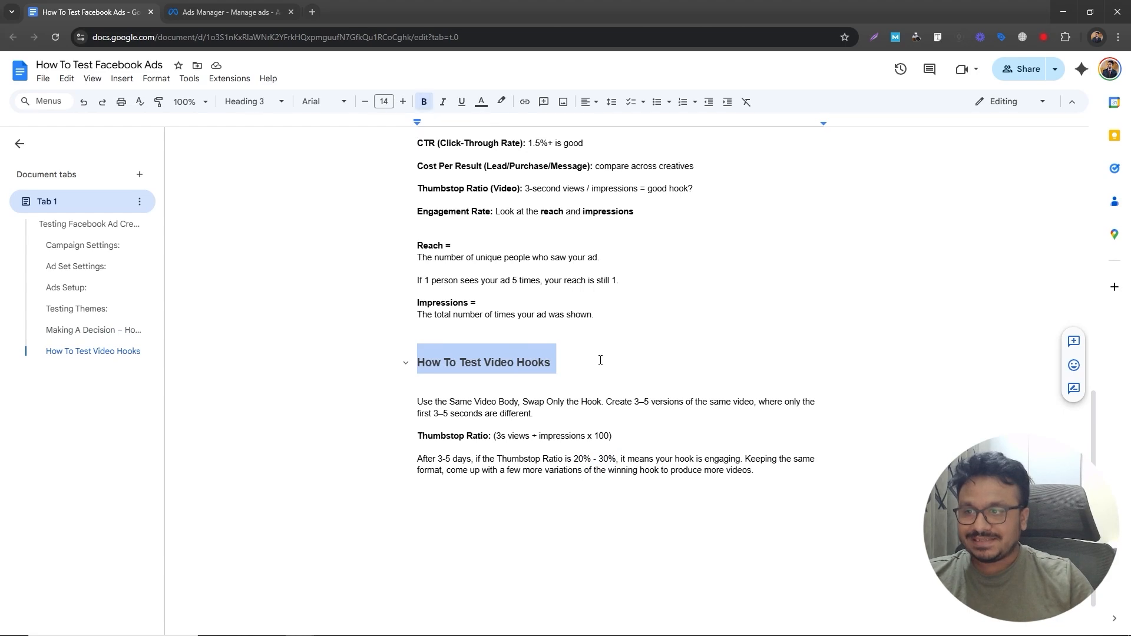
left_click(578, 375)
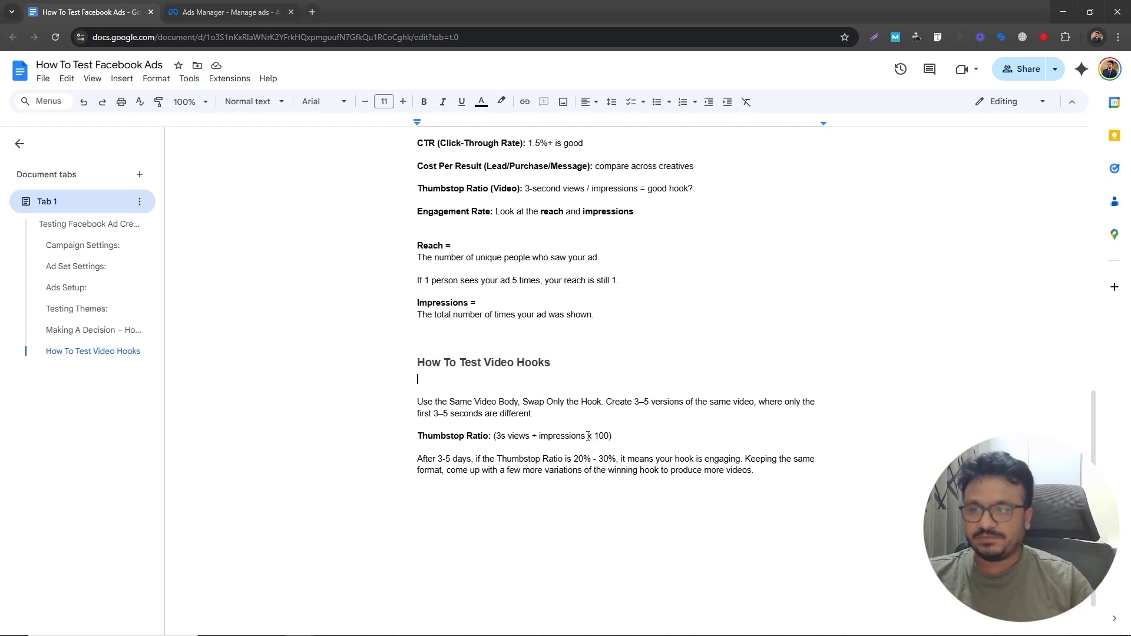
left_click_drag(558, 365, 406, 369)
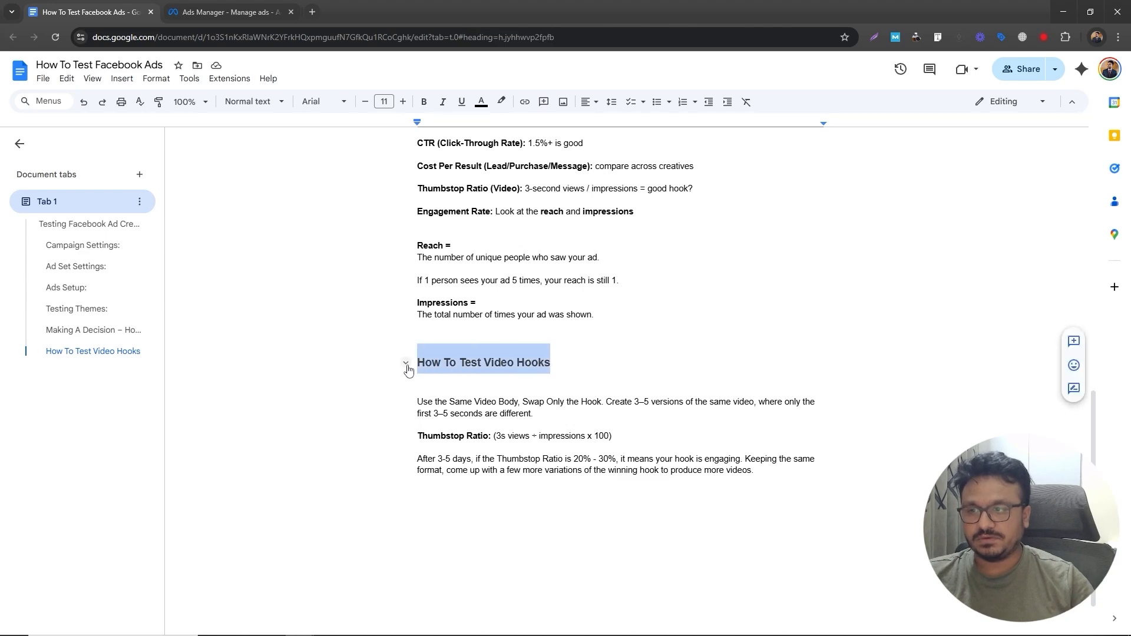
left_click(523, 341)
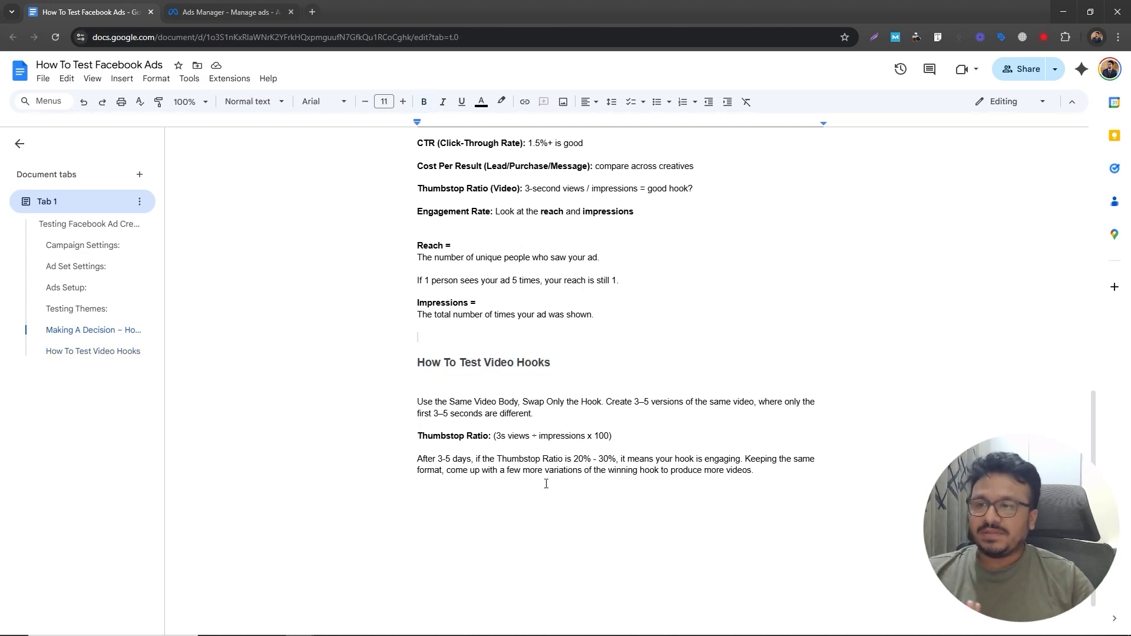
scroll(548, 472, "up", 10)
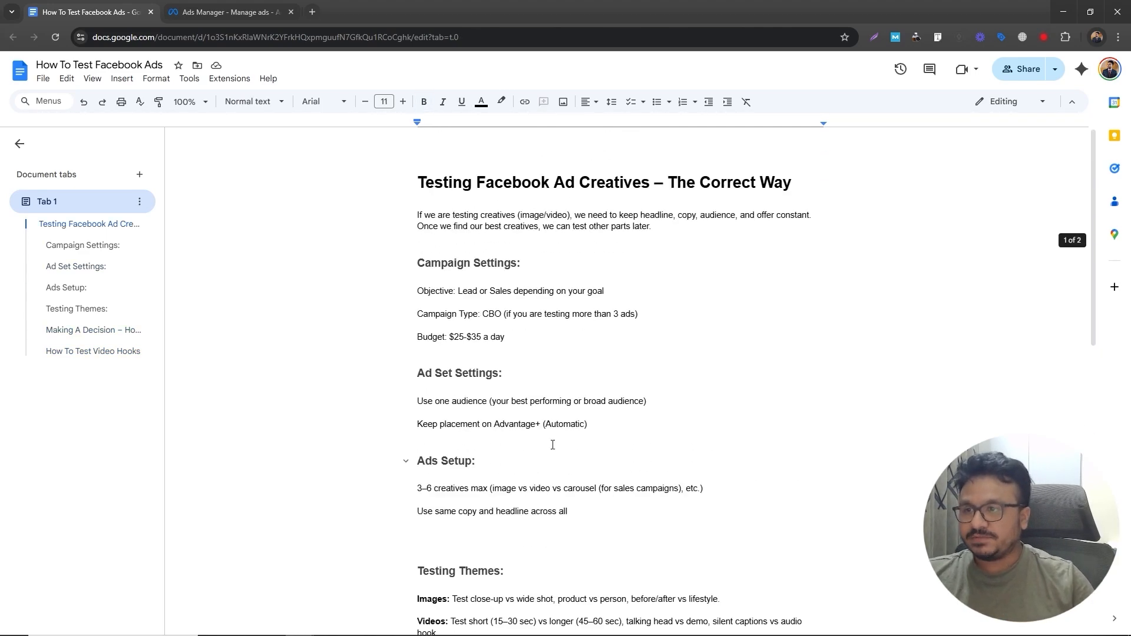
scroll(553, 445, "down", 7)
scroll(553, 445, "down", 4)
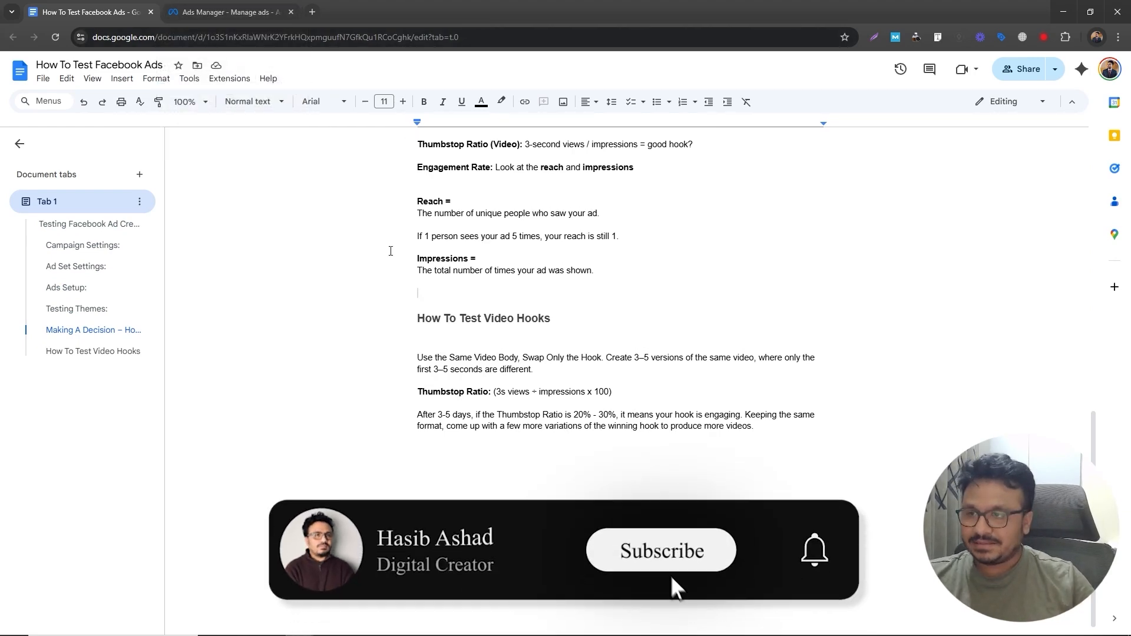
scroll(391, 251, "up", 12)
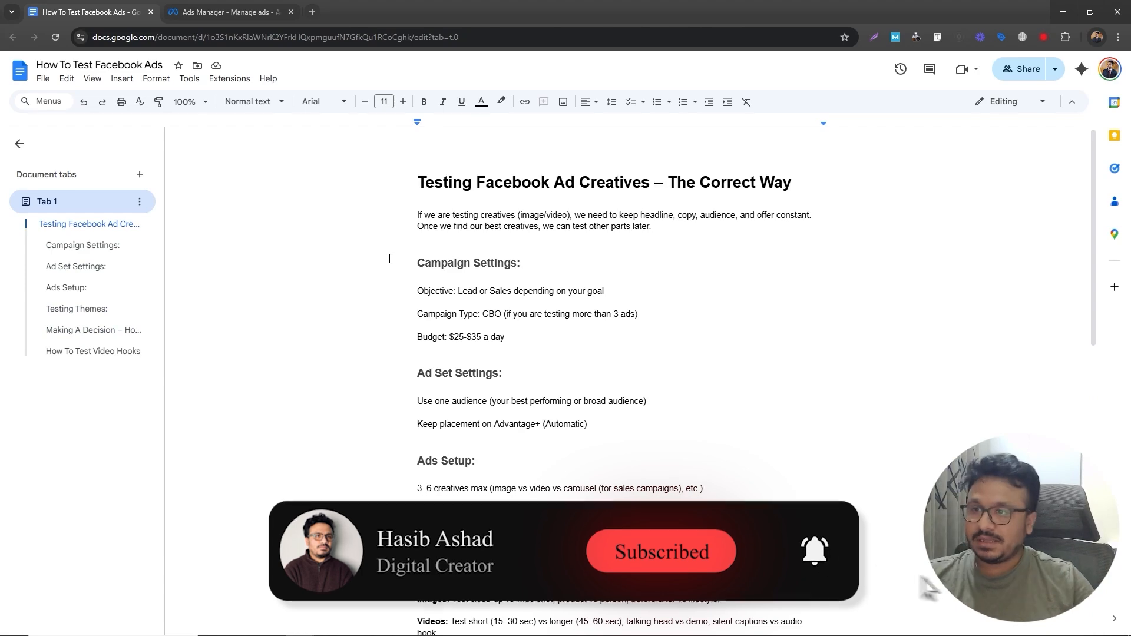